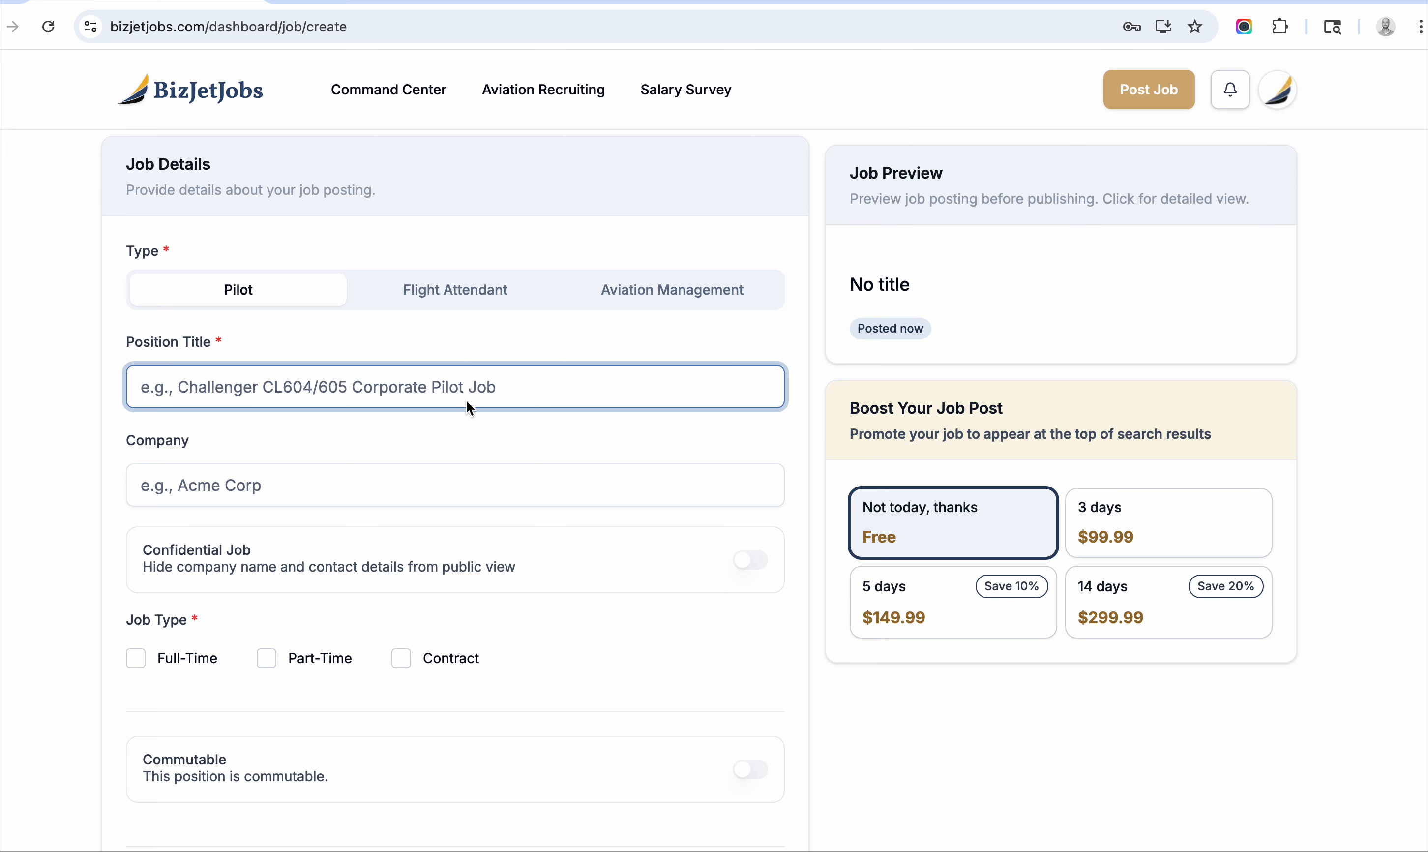
{"action": "left_click", "coordinate": [441, 494]}
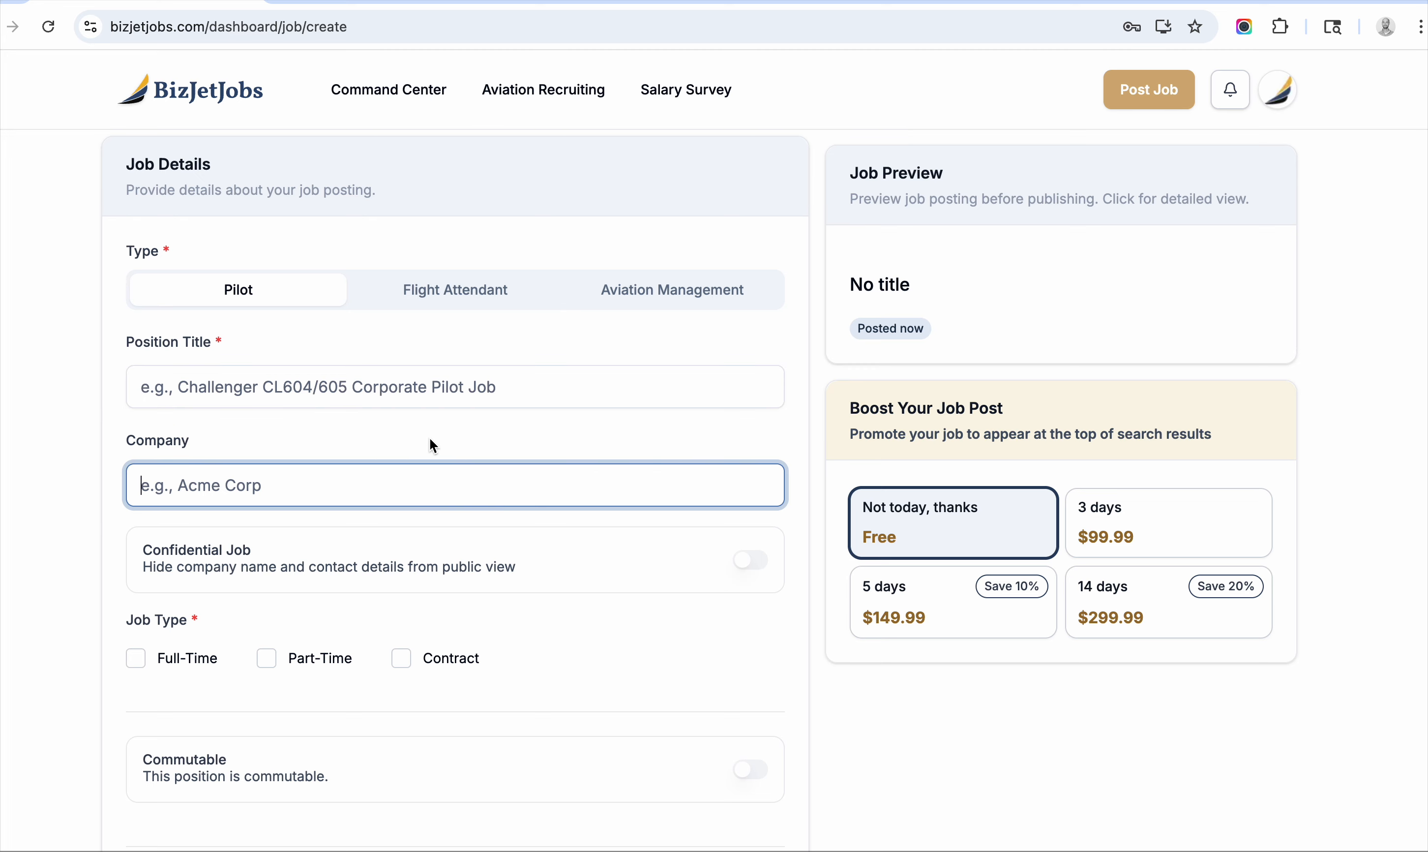
{"action": "scroll", "coordinate": [430, 439], "scroll_direction": "down", "scroll_amount": 2}
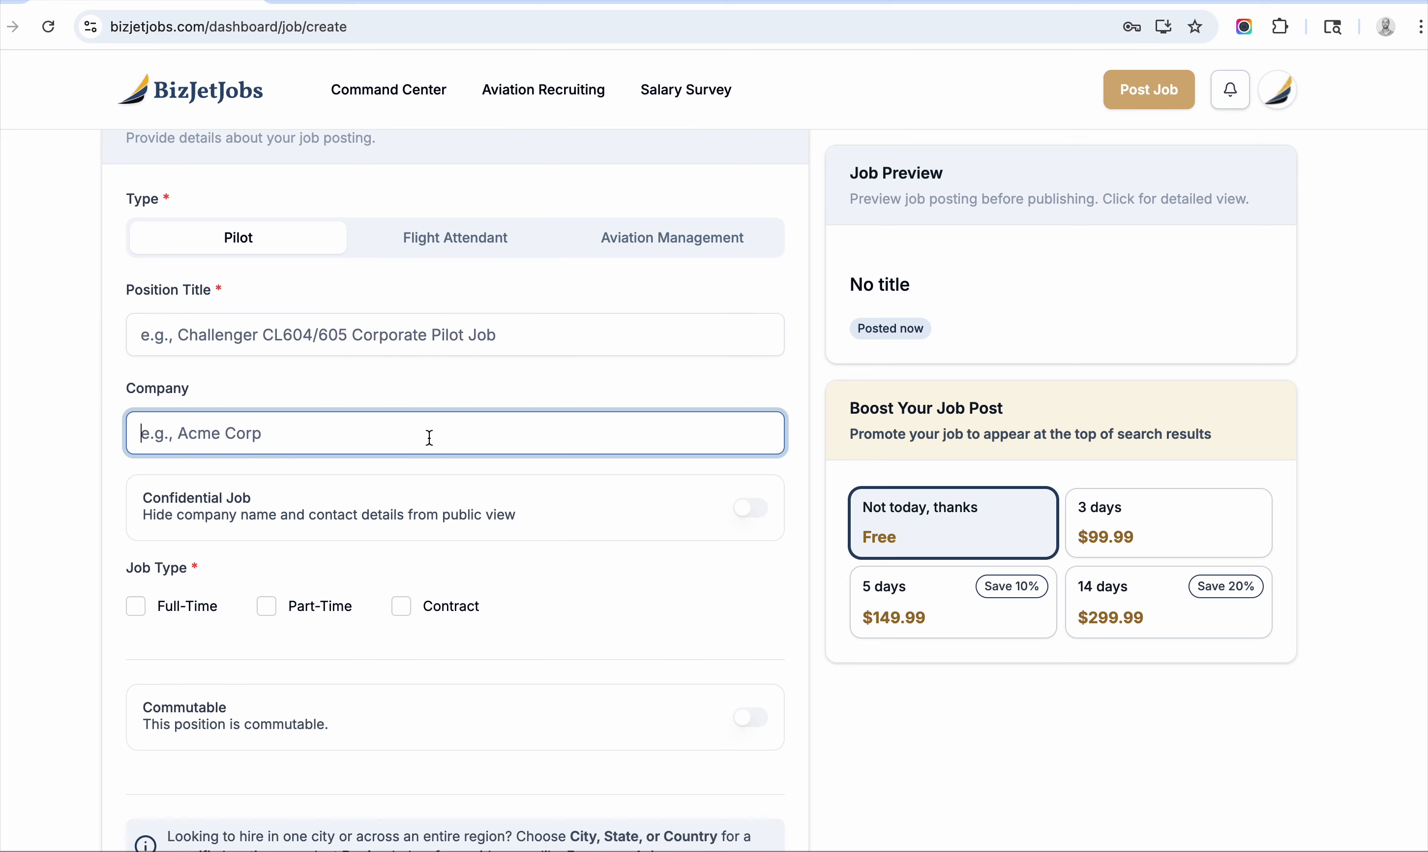
{"action": "scroll", "coordinate": [429, 437], "scroll_direction": "down", "scroll_amount": 8}
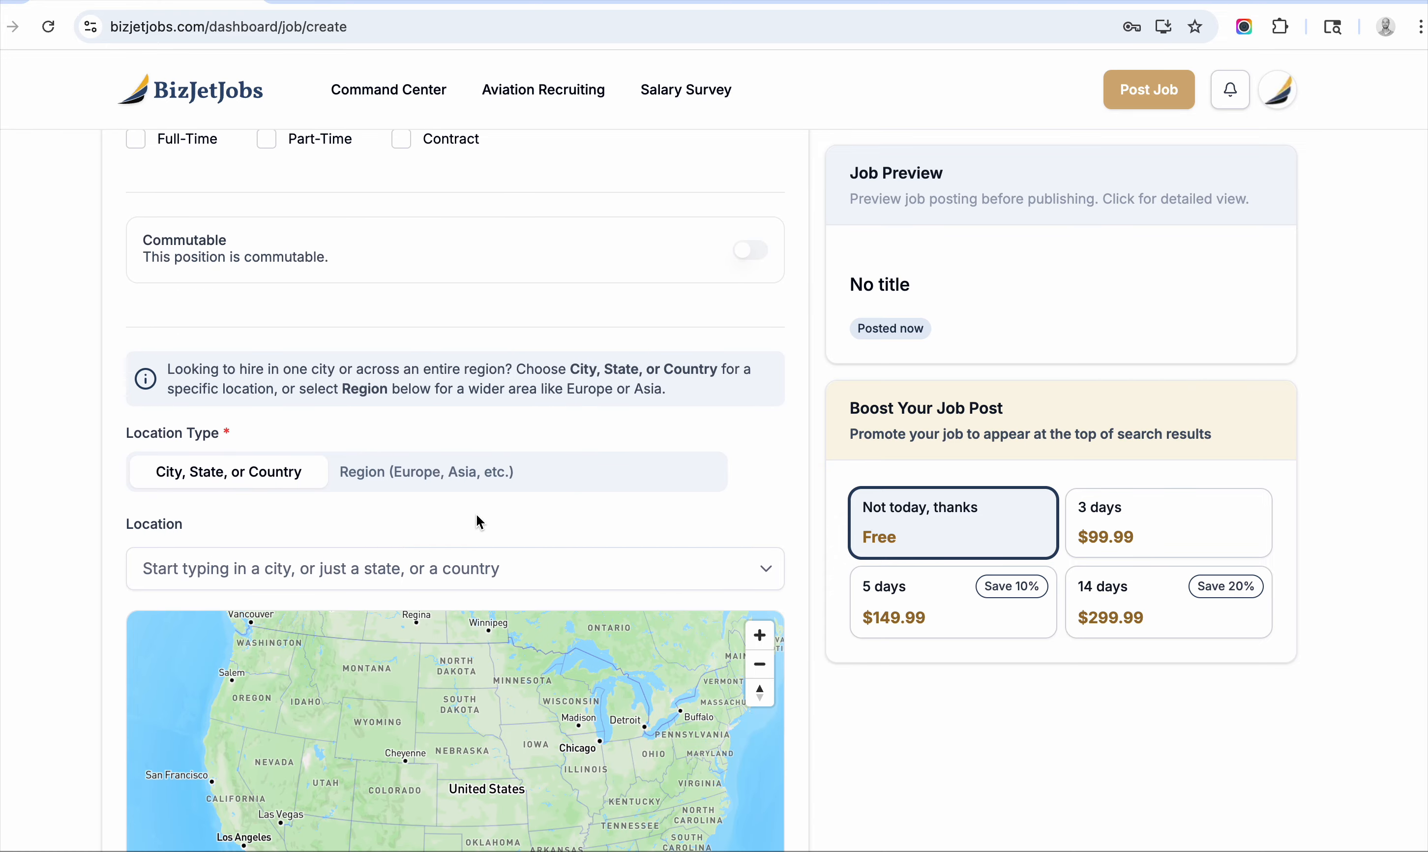
{"action": "scroll", "coordinate": [476, 514], "scroll_direction": "down", "scroll_amount": 1}
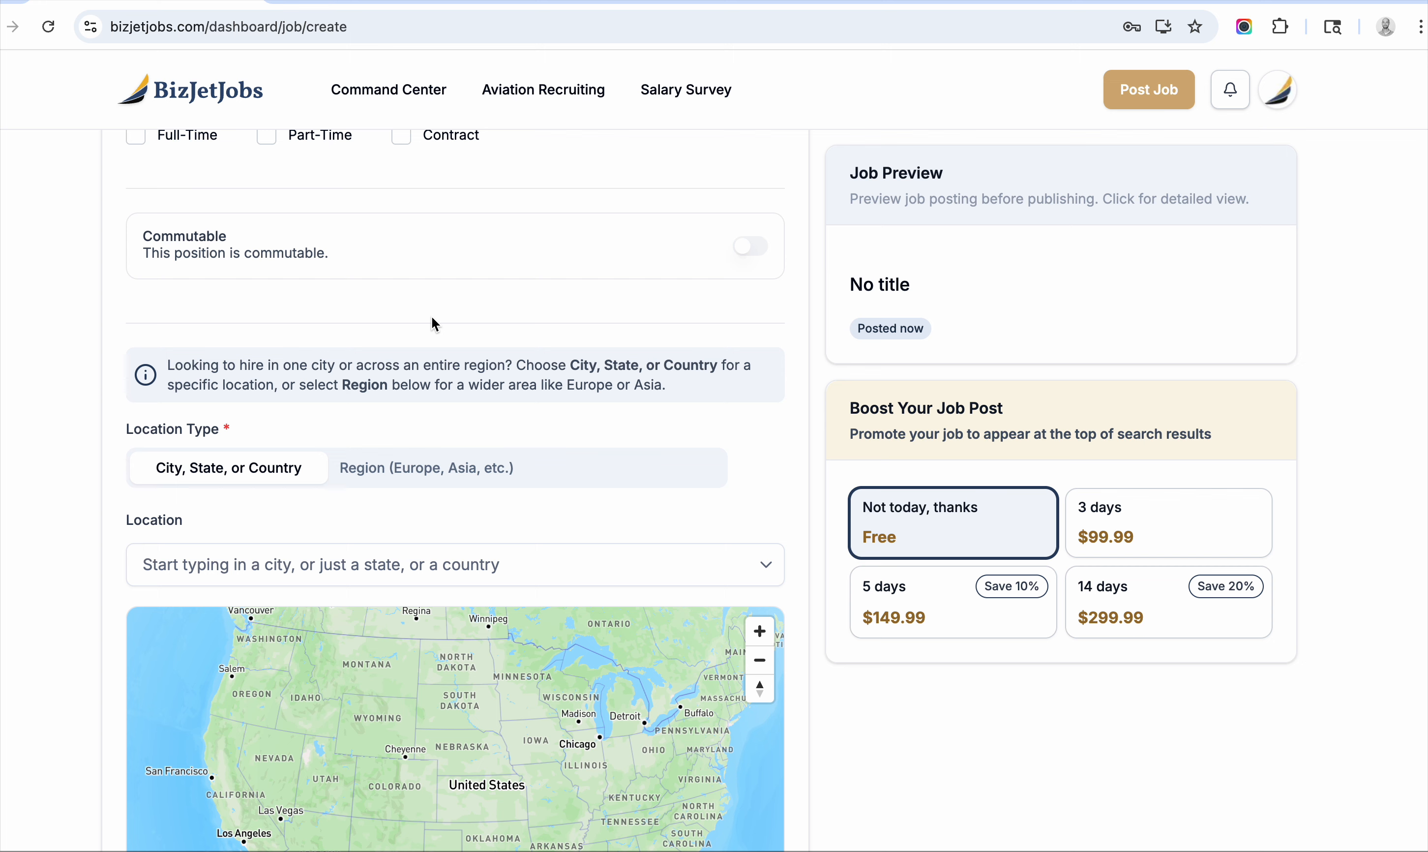
{"action": "scroll", "coordinate": [435, 324], "scroll_direction": "down", "scroll_amount": 2}
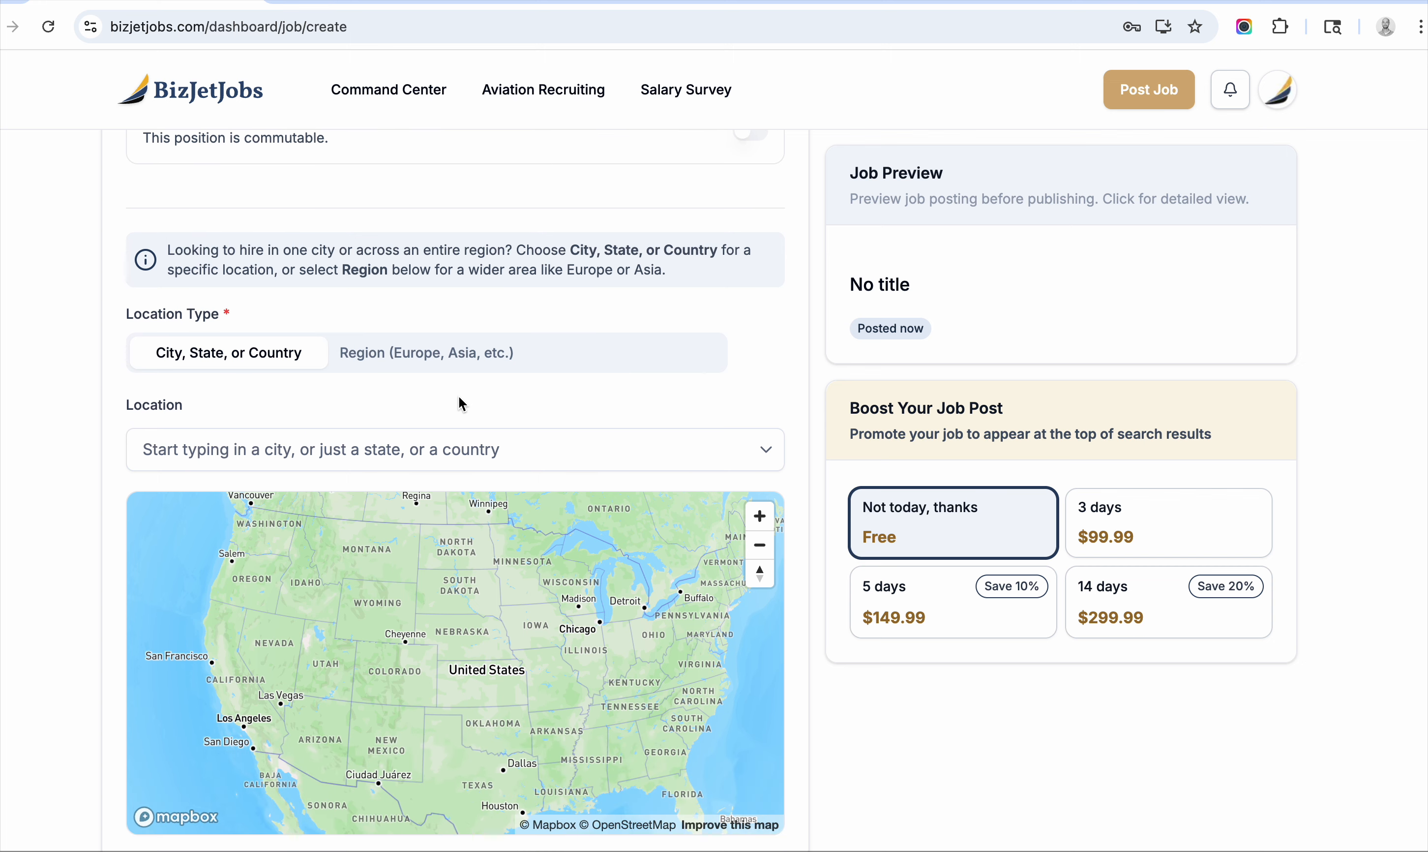
{"action": "scroll", "coordinate": [455, 404], "scroll_direction": "down", "scroll_amount": 1}
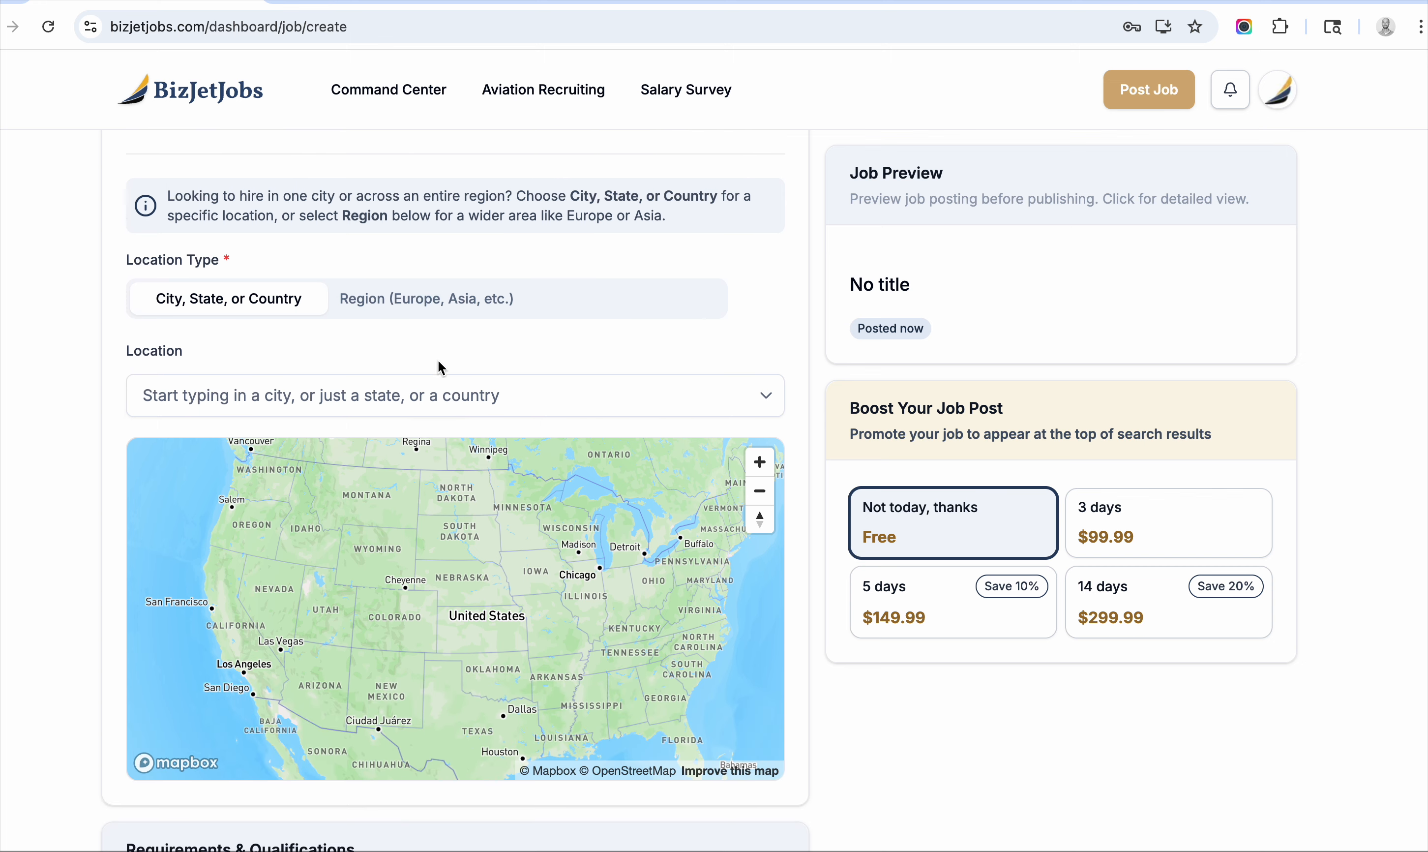
{"action": "scroll", "coordinate": [438, 365], "scroll_direction": "down", "scroll_amount": 7}
{"action": "scroll", "coordinate": [525, 561], "scroll_direction": "down", "scroll_amount": 20}
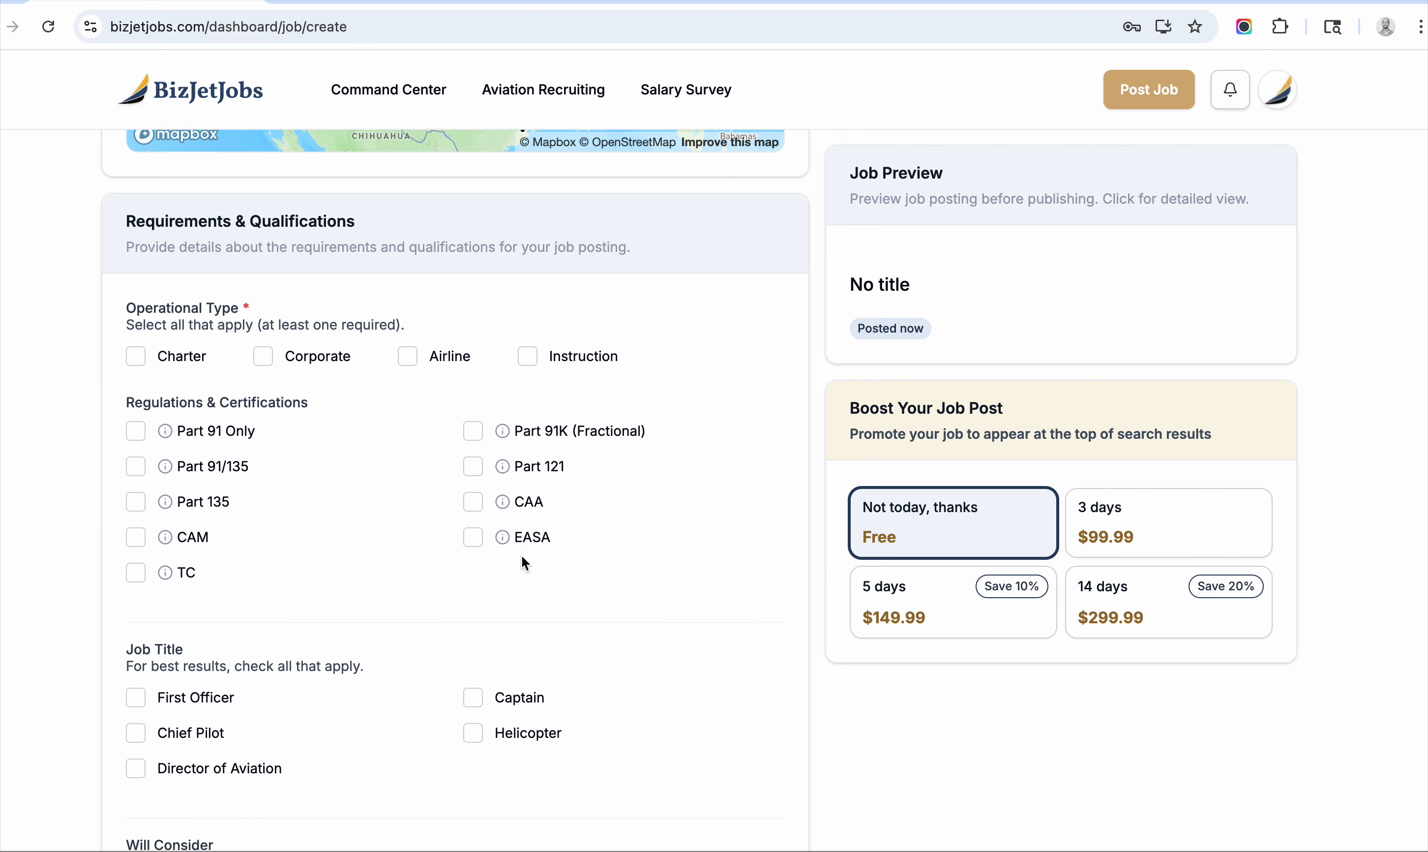
{"action": "scroll", "coordinate": [508, 631], "scroll_direction": "down", "scroll_amount": 4}
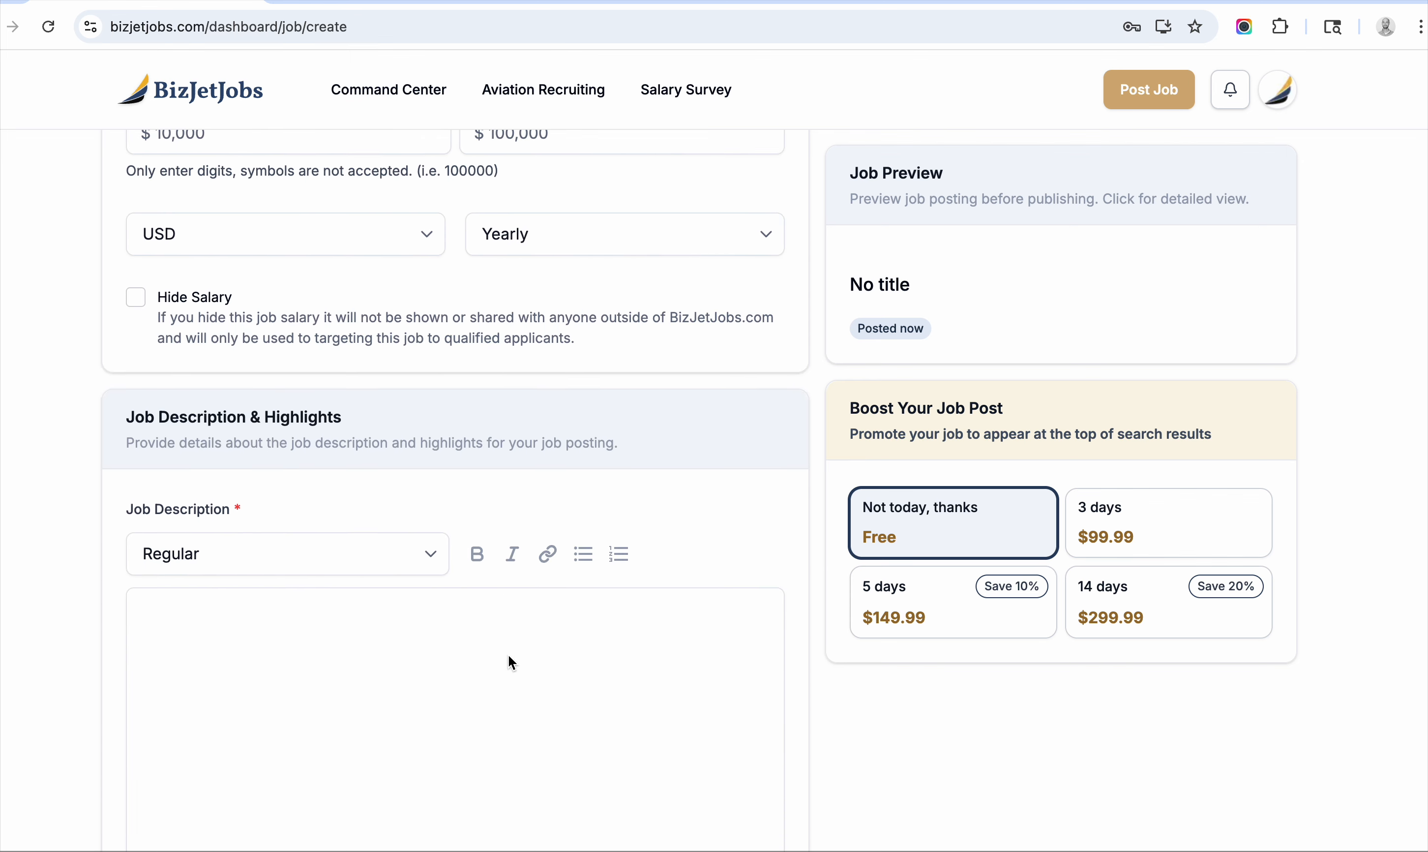
{"action": "left_click", "coordinate": [502, 635]}
{"action": "scroll", "coordinate": [502, 579], "scroll_direction": "down", "scroll_amount": 3}
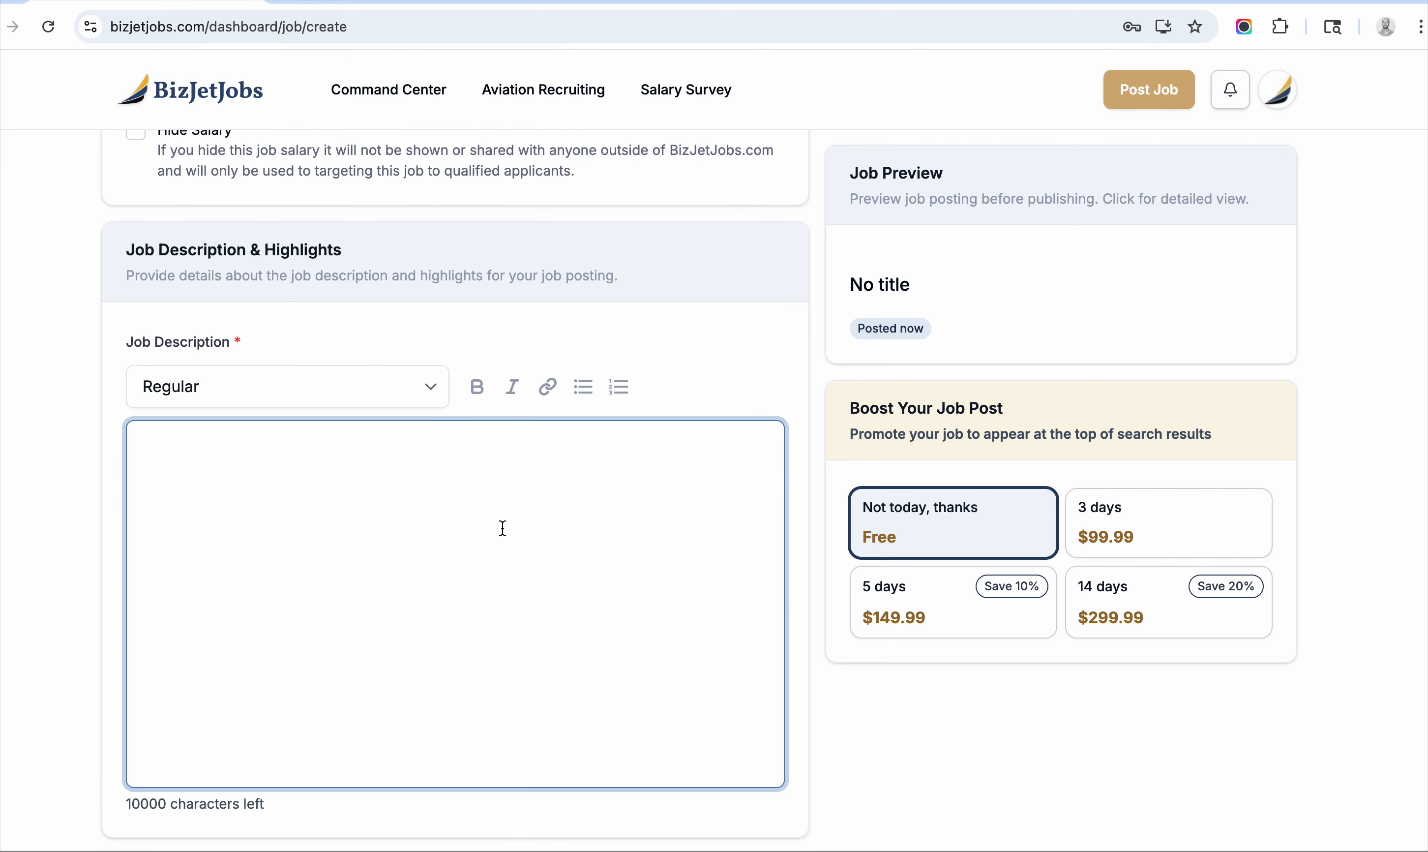
{"action": "scroll", "coordinate": [527, 484], "scroll_direction": "down", "scroll_amount": 6}
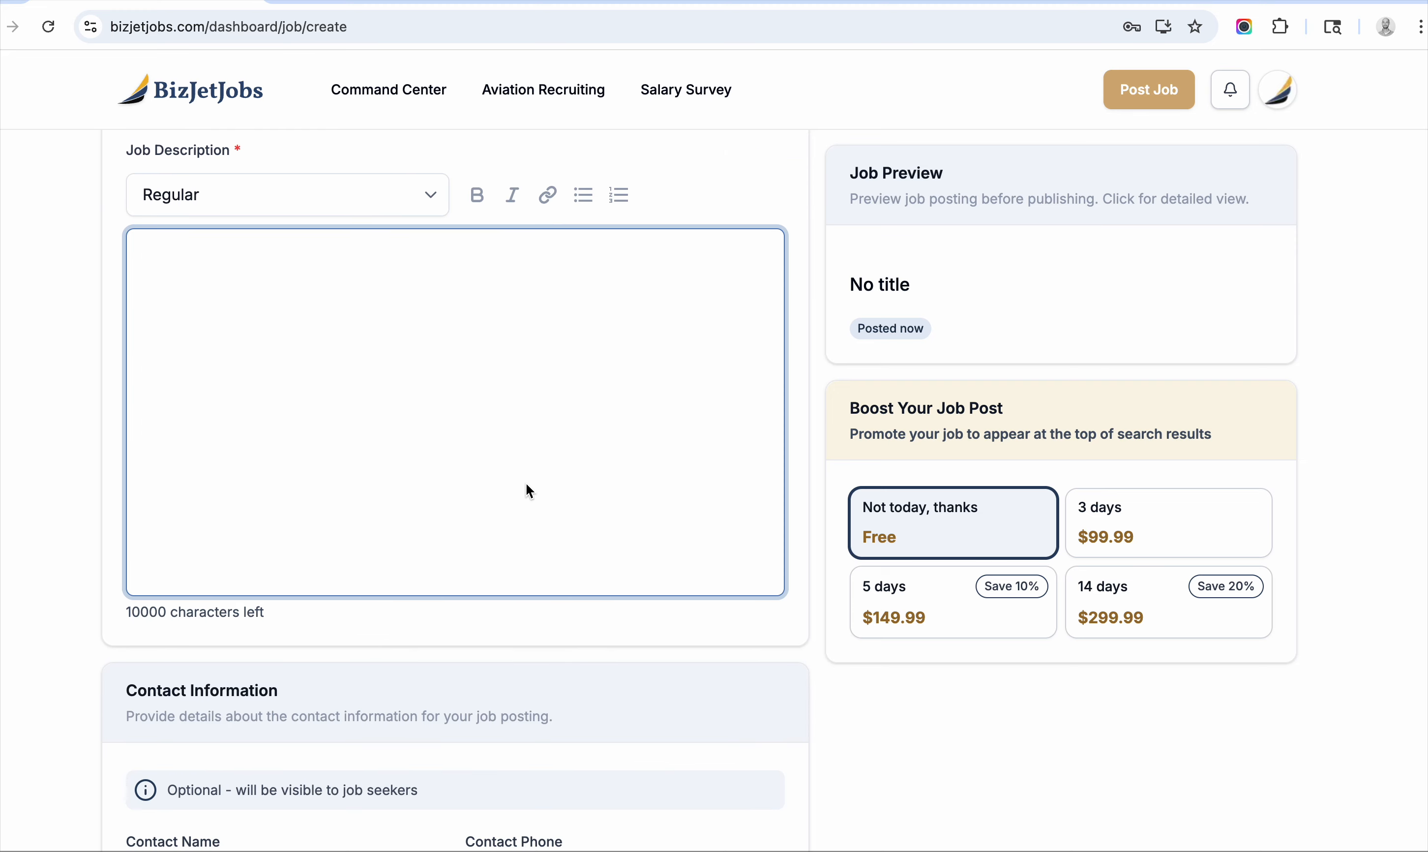
{"action": "scroll", "coordinate": [525, 484], "scroll_direction": "down", "scroll_amount": 6}
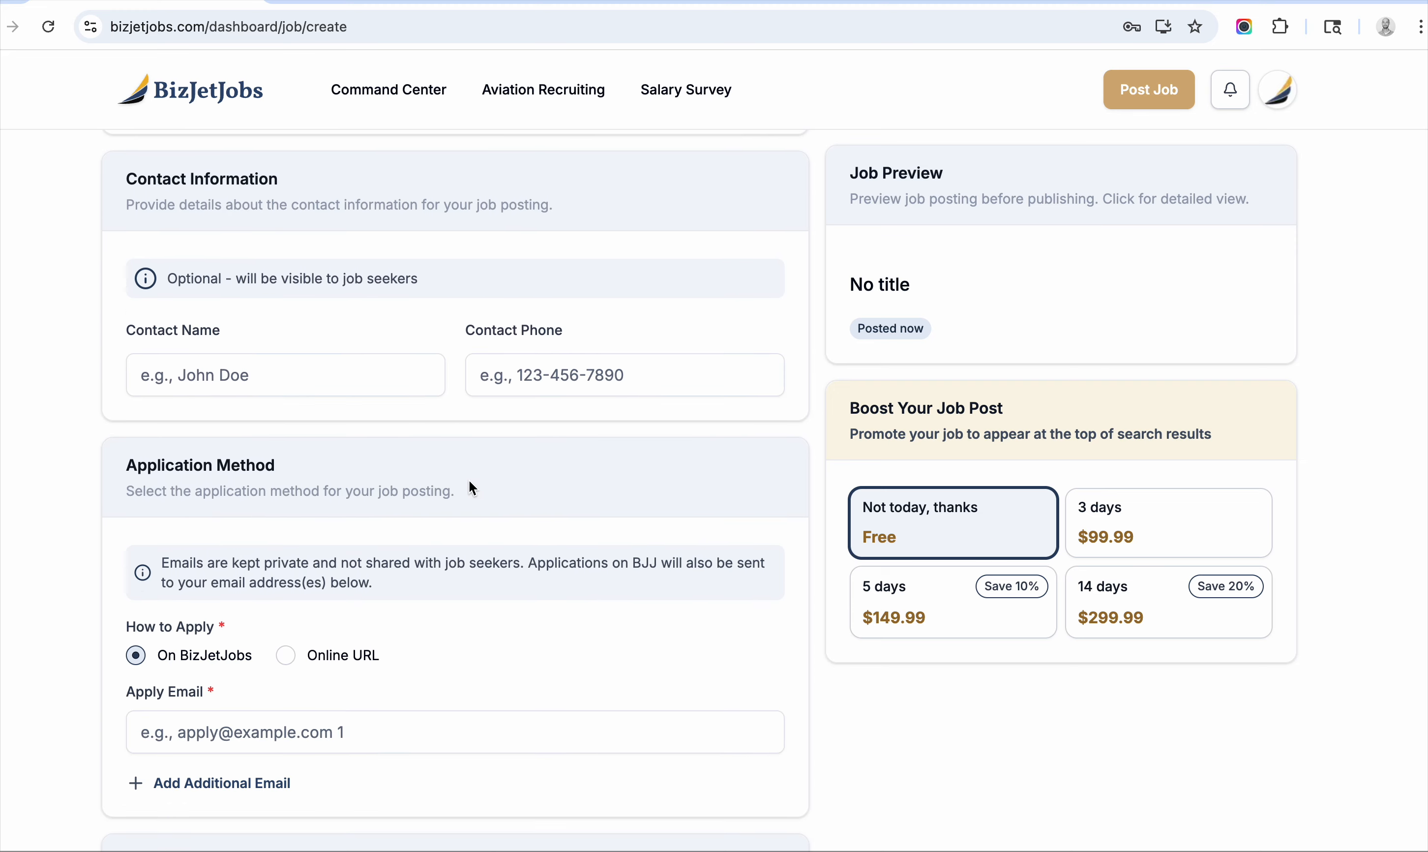
{"action": "left_click", "coordinate": [311, 729]}
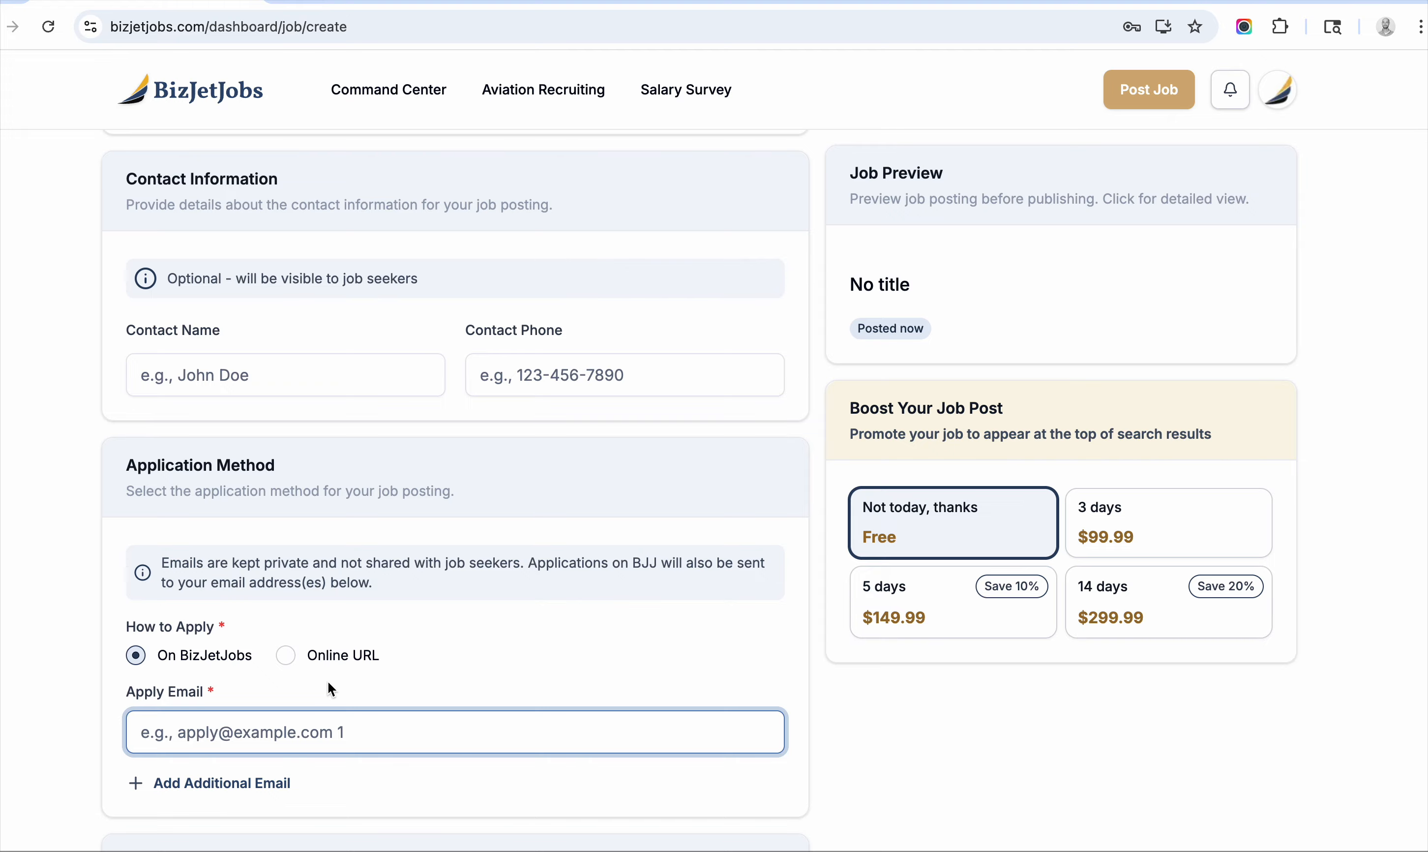
{"action": "scroll", "coordinate": [341, 683], "scroll_direction": "up", "scroll_amount": 20}
Enter 'G600 Pilot Job' as the position title.
{"action": "scroll", "coordinate": [341, 683], "scroll_direction": "down", "scroll_amount": 2}
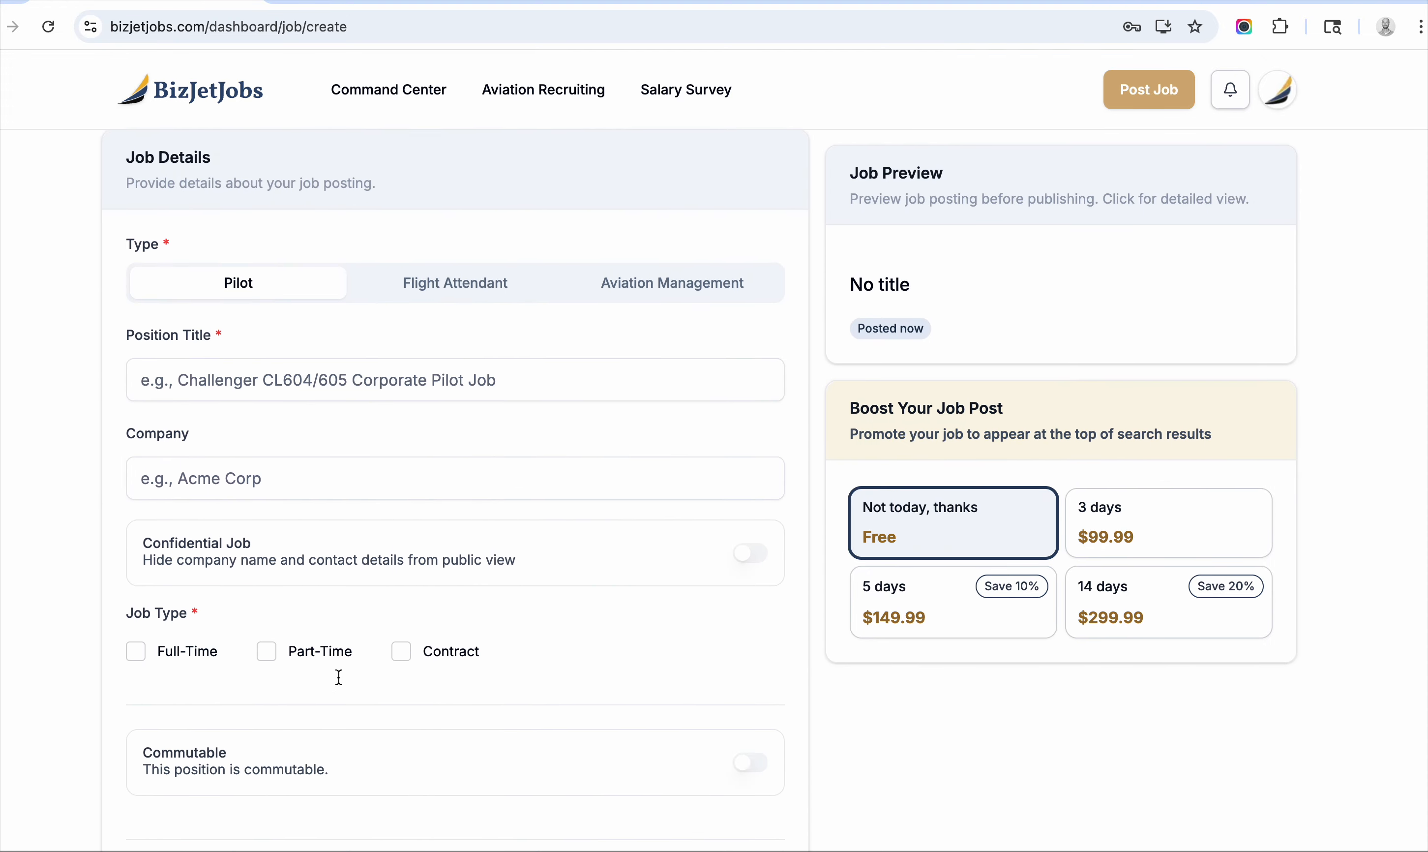
{"action": "scroll", "coordinate": [341, 683], "scroll_direction": "up", "scroll_amount": 1}
{"action": "left_click", "coordinate": [362, 367]}
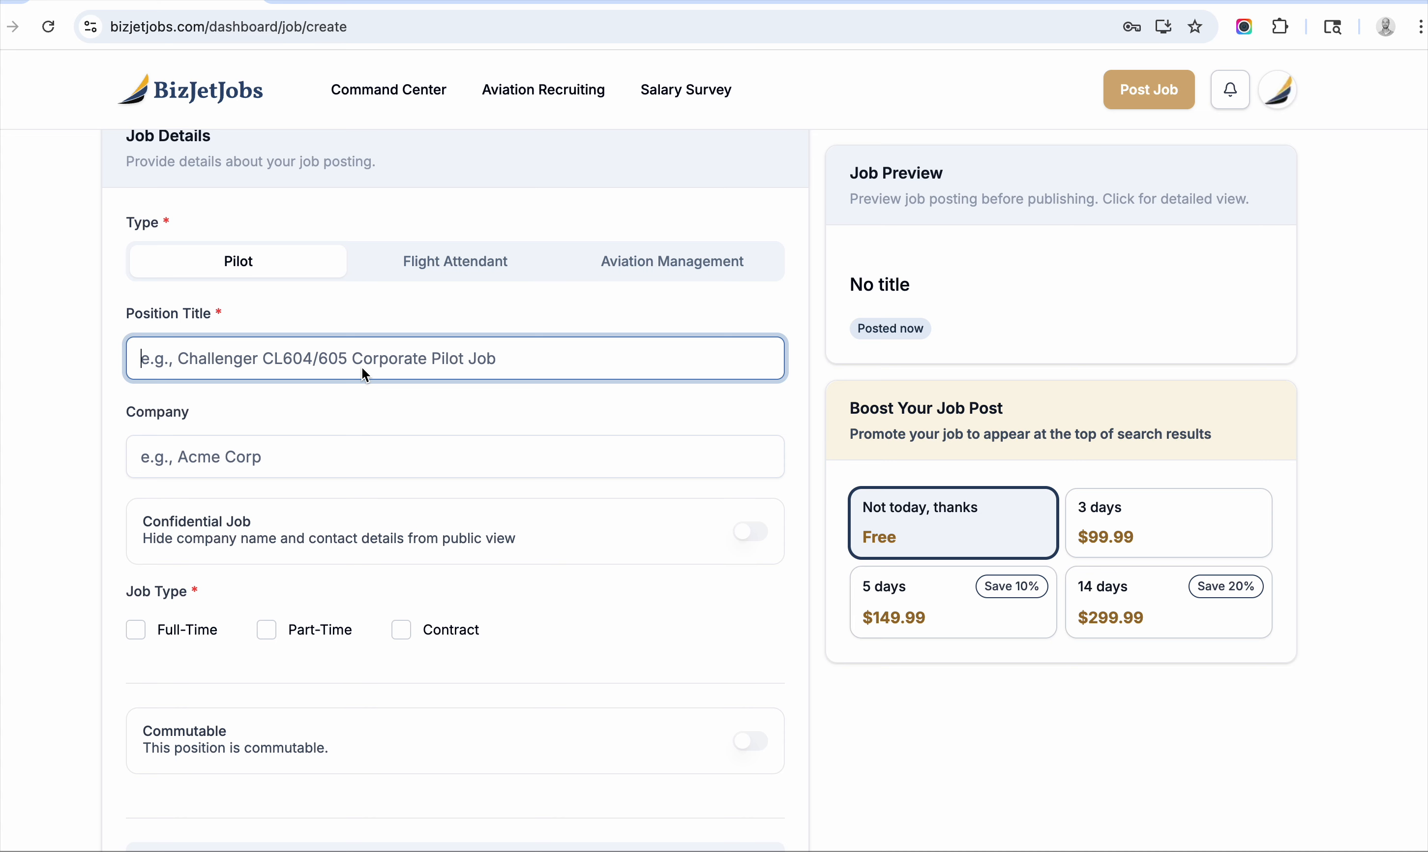
{"action": "type", "text": "G60"}
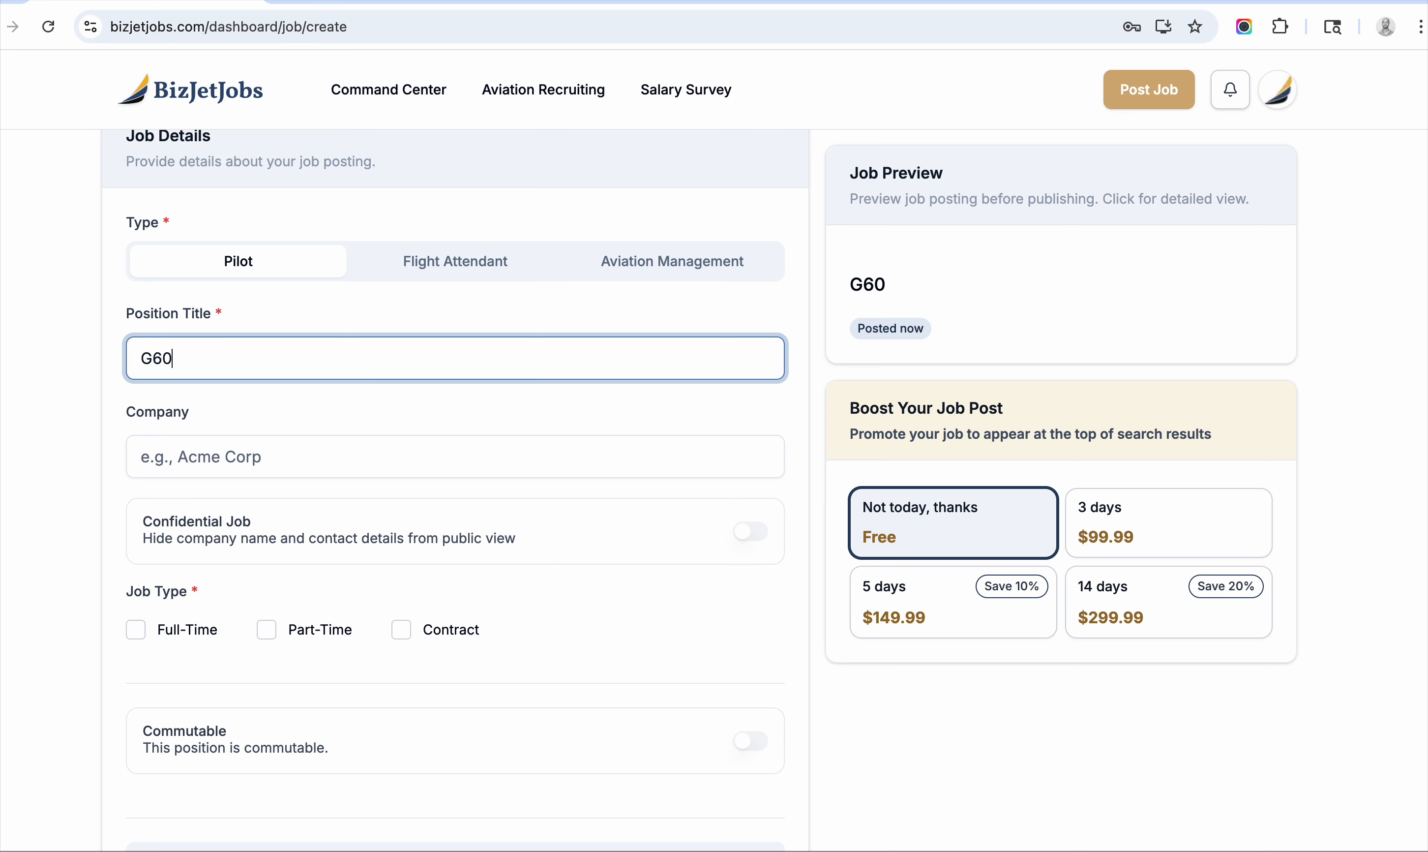
{"action": "type", "text": "0 Pilot Job"}
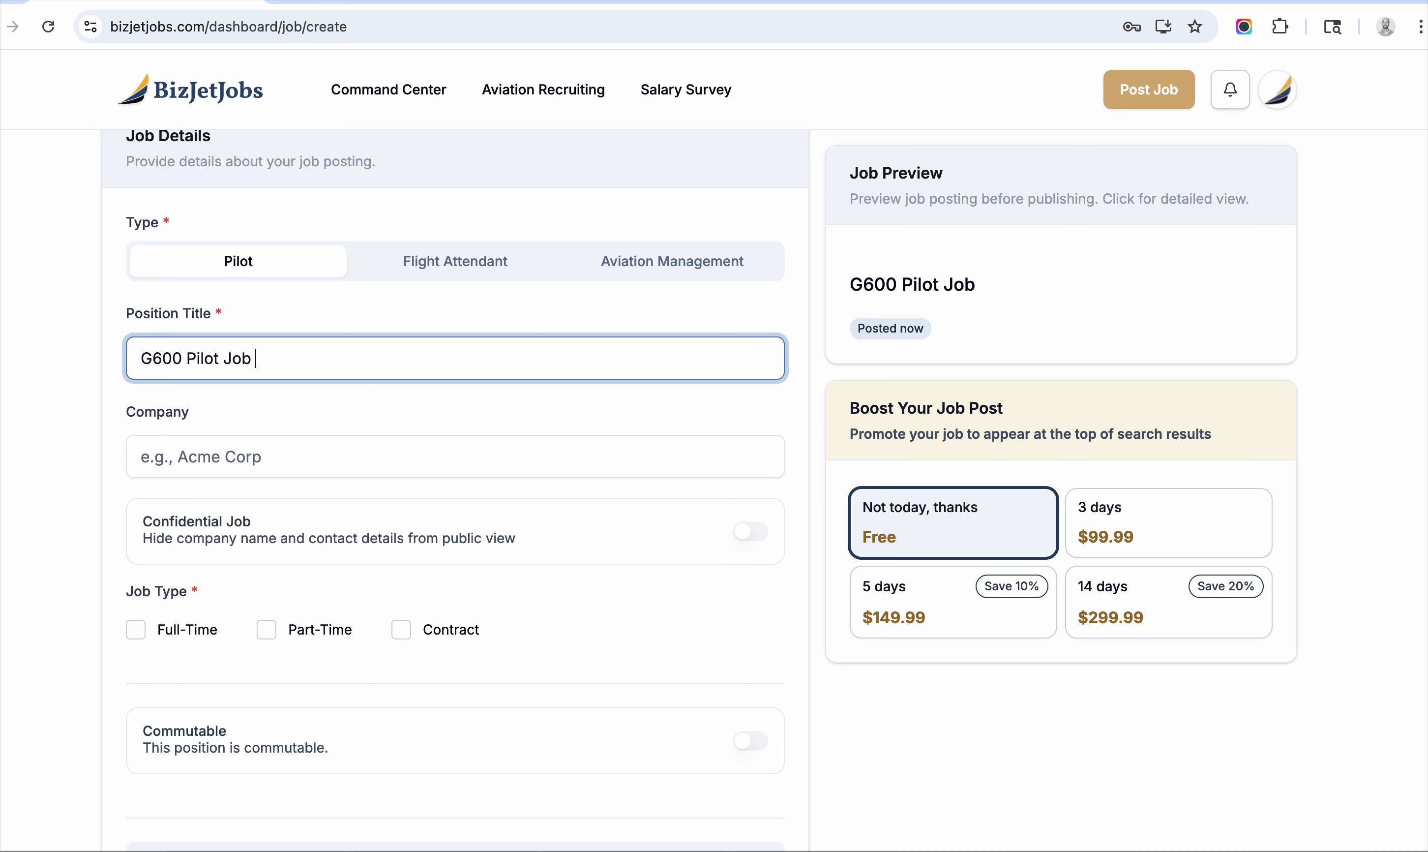
Set the company to 'Confidential Company' and switch on the Confidential Job toggle.
{"action": "left_click", "coordinate": [316, 461]}
{"action": "scroll", "coordinate": [340, 405], "scroll_direction": "down", "scroll_amount": 2}
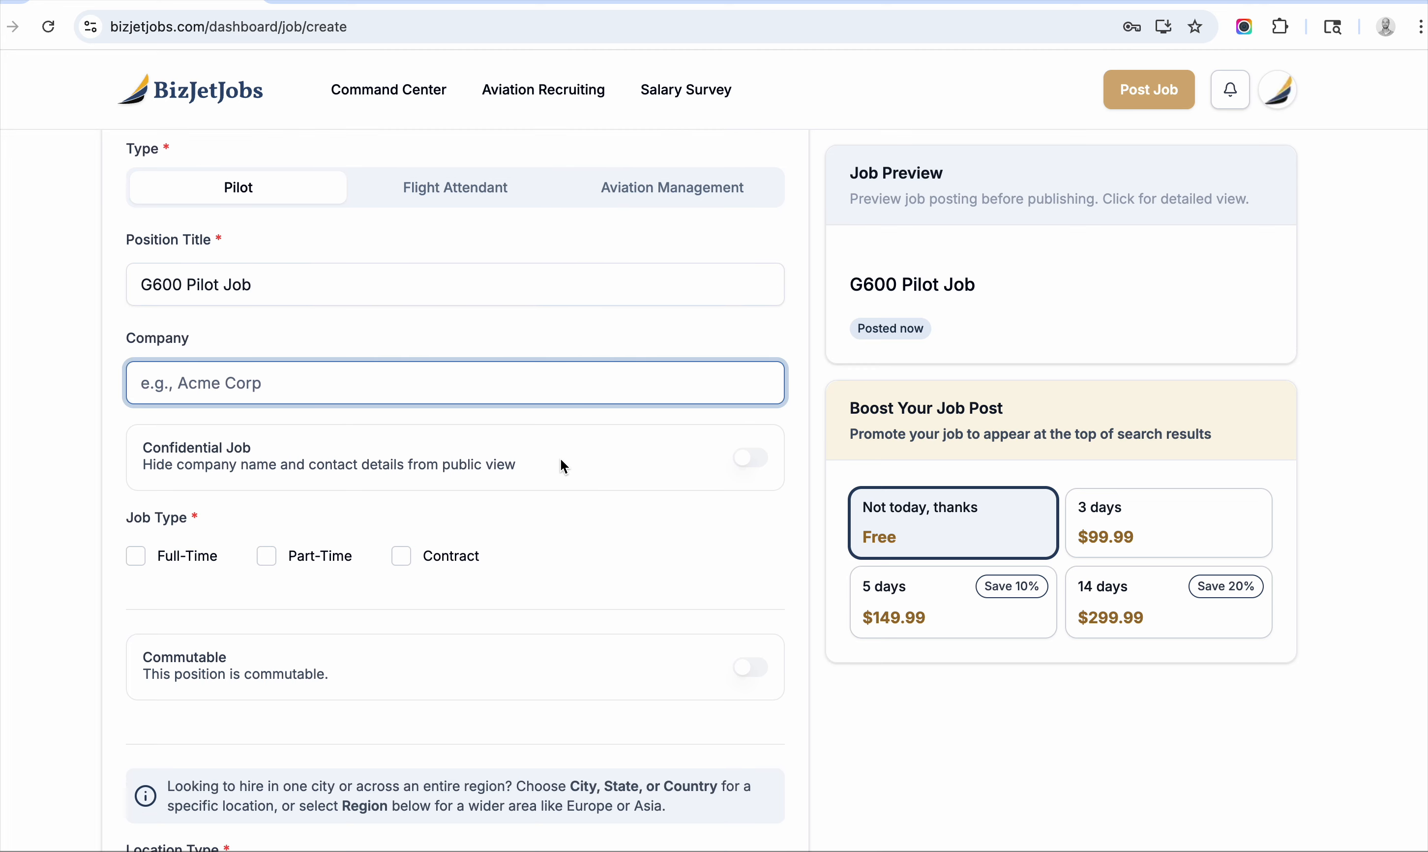
{"action": "left_click", "coordinate": [756, 460]}
{"action": "left_click", "coordinate": [519, 394]}
{"action": "left_click", "coordinate": [753, 456]}
{"action": "left_click", "coordinate": [591, 393]}
{"action": "type", "text": "Con"}
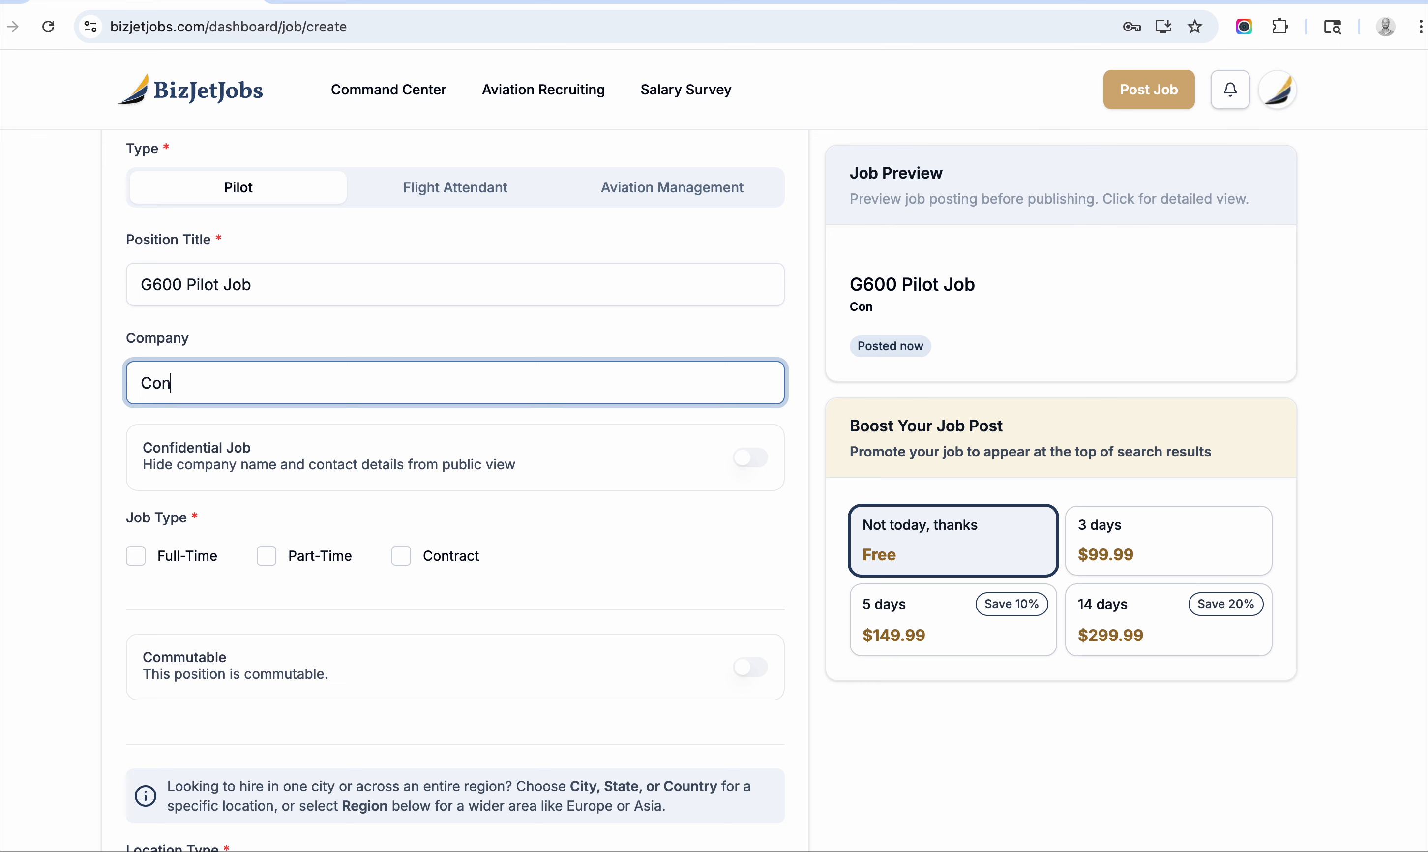
{"action": "type", "text": "fidential Company"}
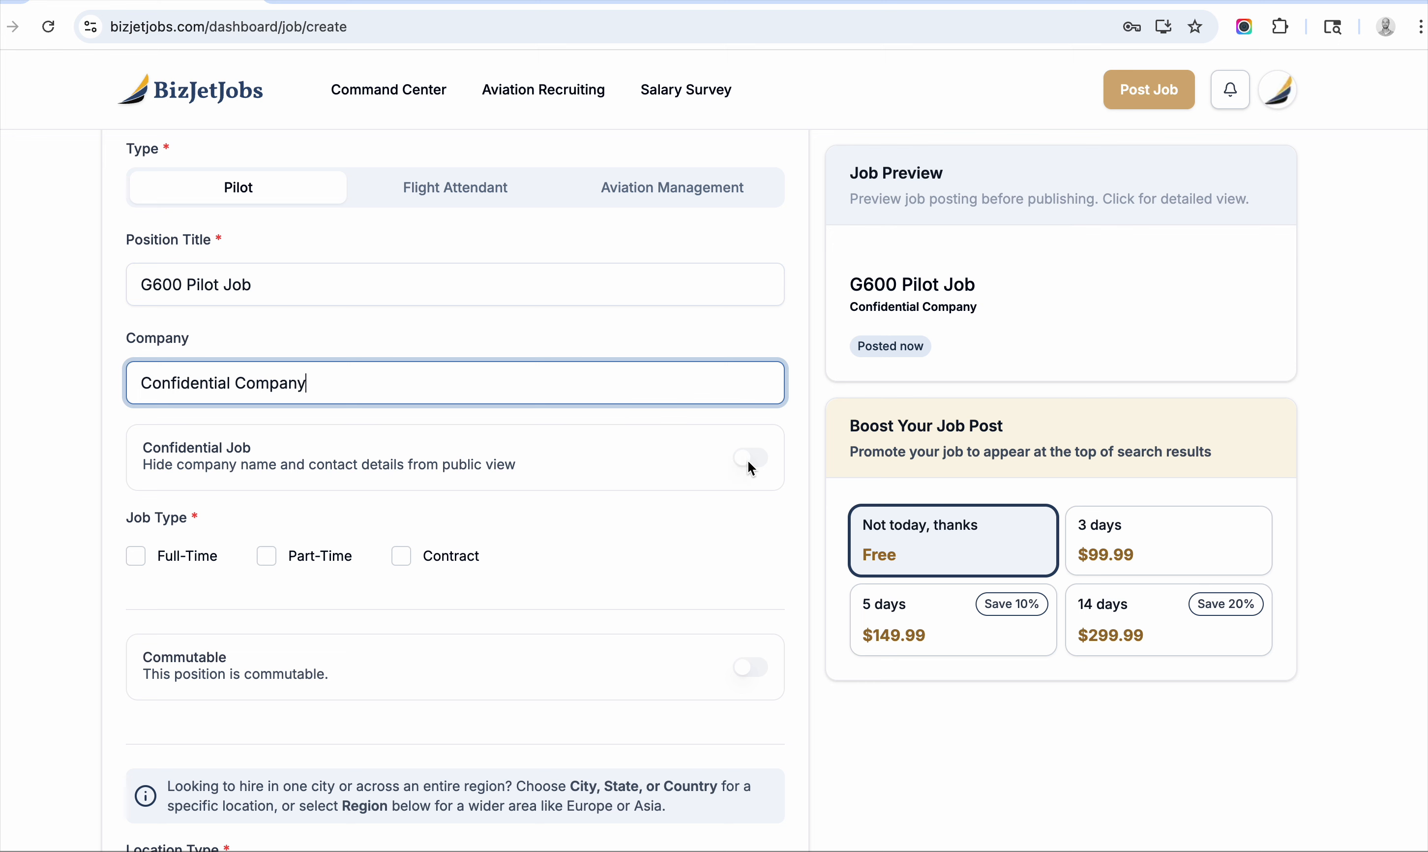
{"action": "left_click", "coordinate": [764, 461]}
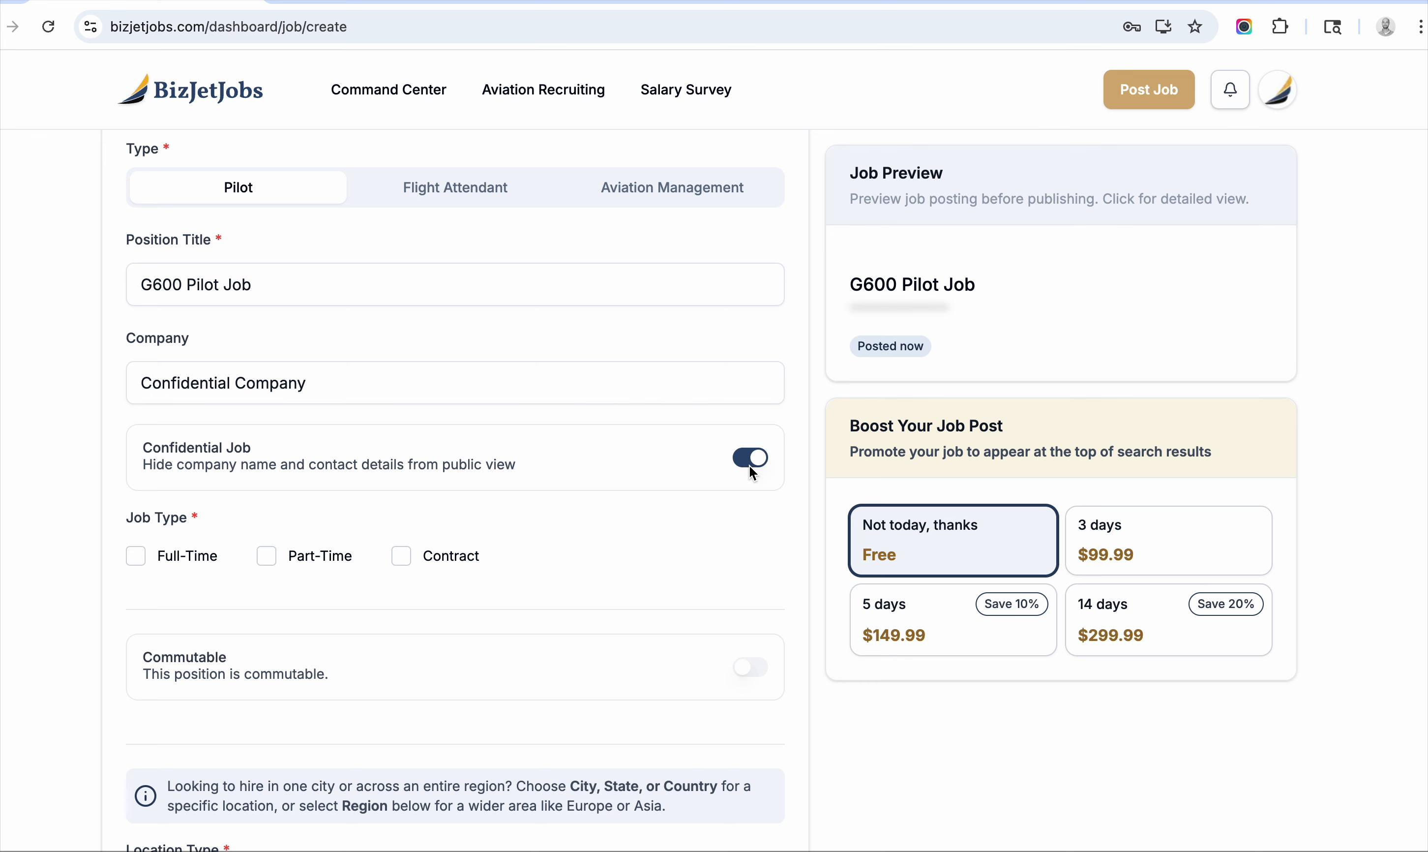
{"action": "scroll", "coordinate": [355, 401], "scroll_direction": "down", "scroll_amount": 5}
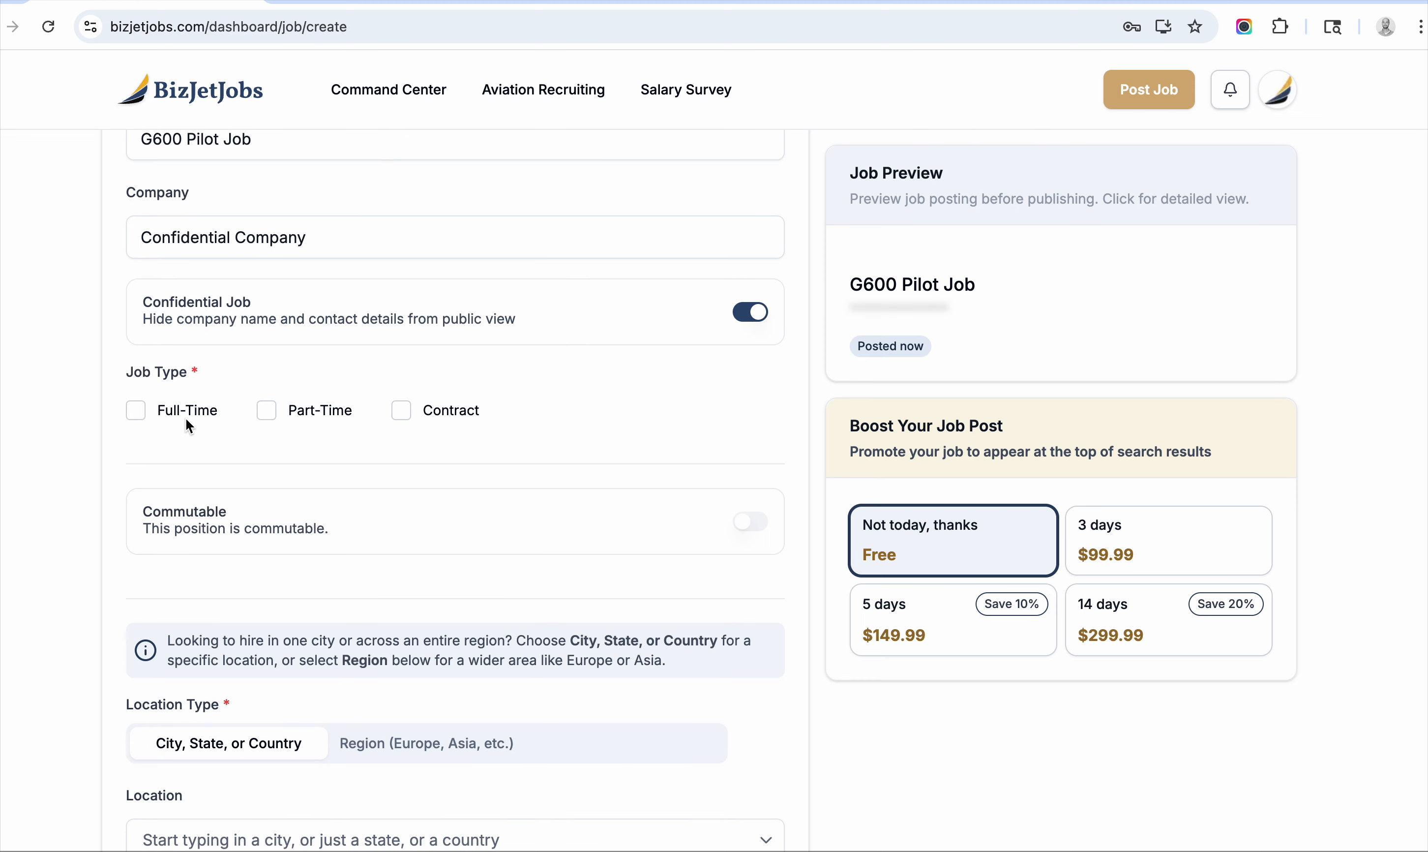
Mark the job as a Contract position and pick Nebraska, USA as the location.
{"action": "left_click", "coordinate": [402, 410]}
{"action": "scroll", "coordinate": [402, 411], "scroll_direction": "down", "scroll_amount": 10}
{"action": "scroll", "coordinate": [393, 370], "scroll_direction": "down", "scroll_amount": 5}
{"action": "left_click", "coordinate": [305, 418]}
{"action": "type", "text": "nebraska"}
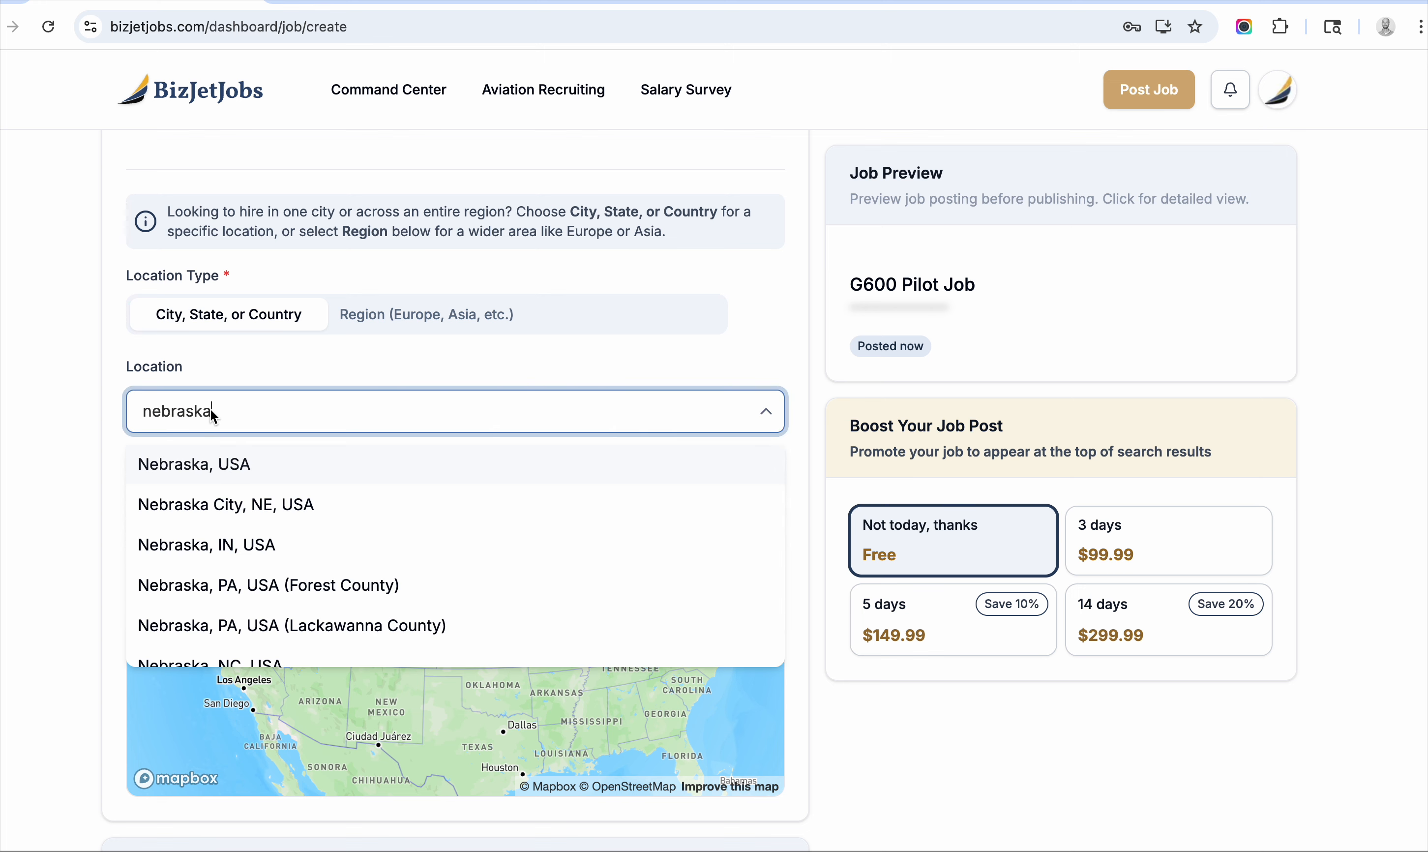
{"action": "left_click", "coordinate": [233, 464]}
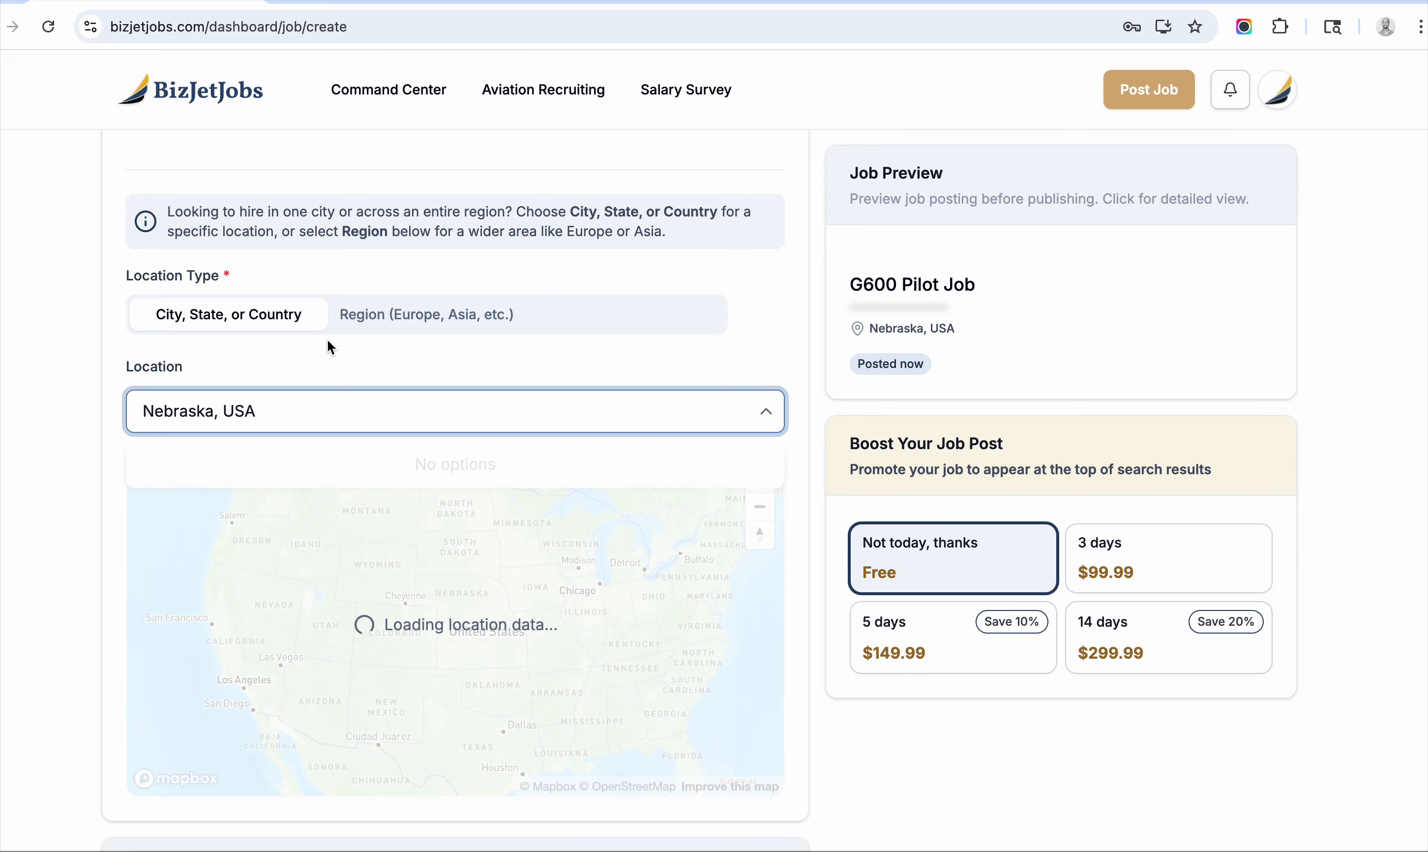
{"action": "left_click", "coordinate": [464, 360]}
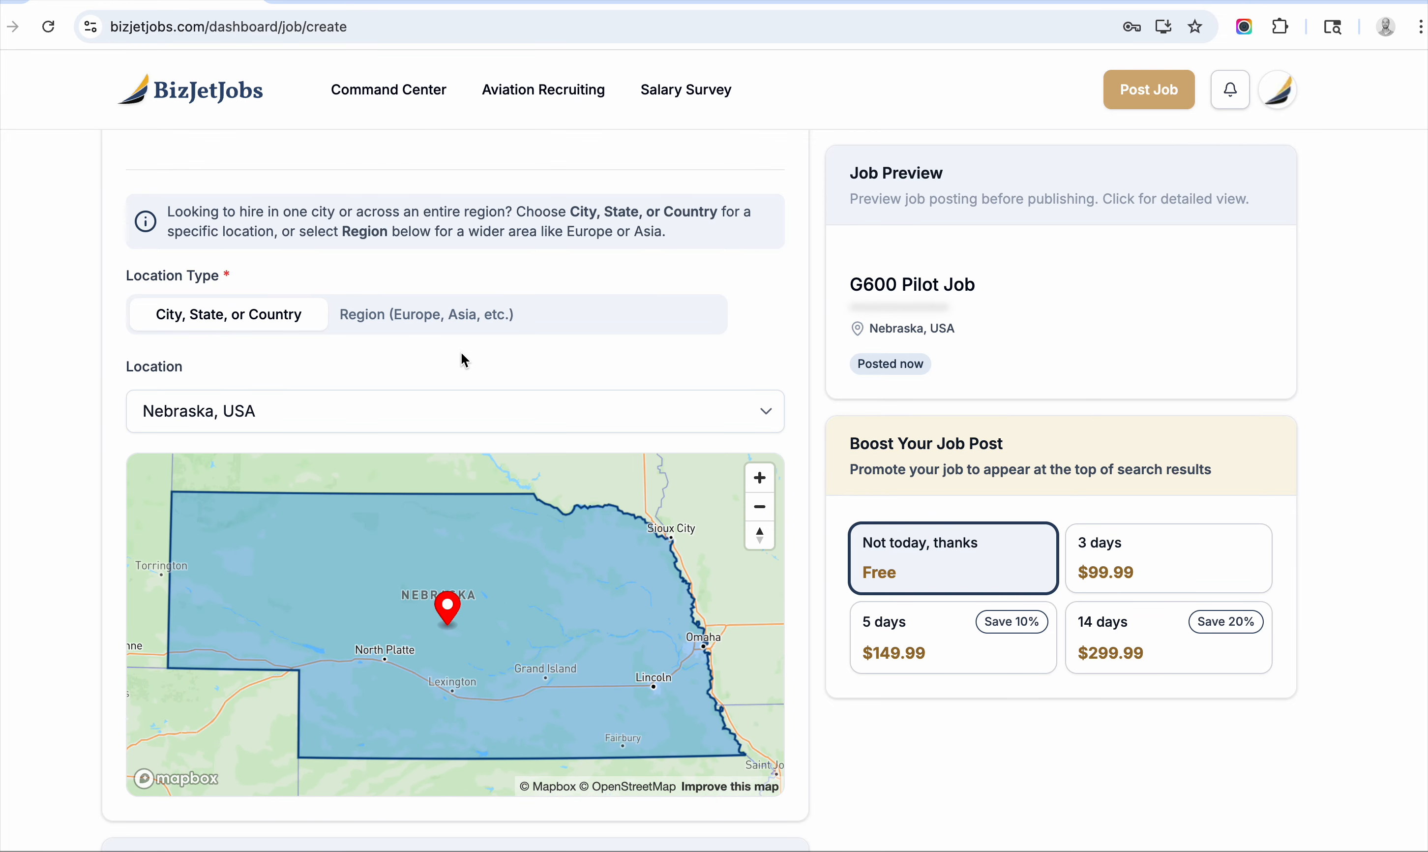
Change the location to Omaha, NE, then replace it with United States.
{"action": "left_click", "coordinate": [392, 421]}
{"action": "type", "text": "omaha"}
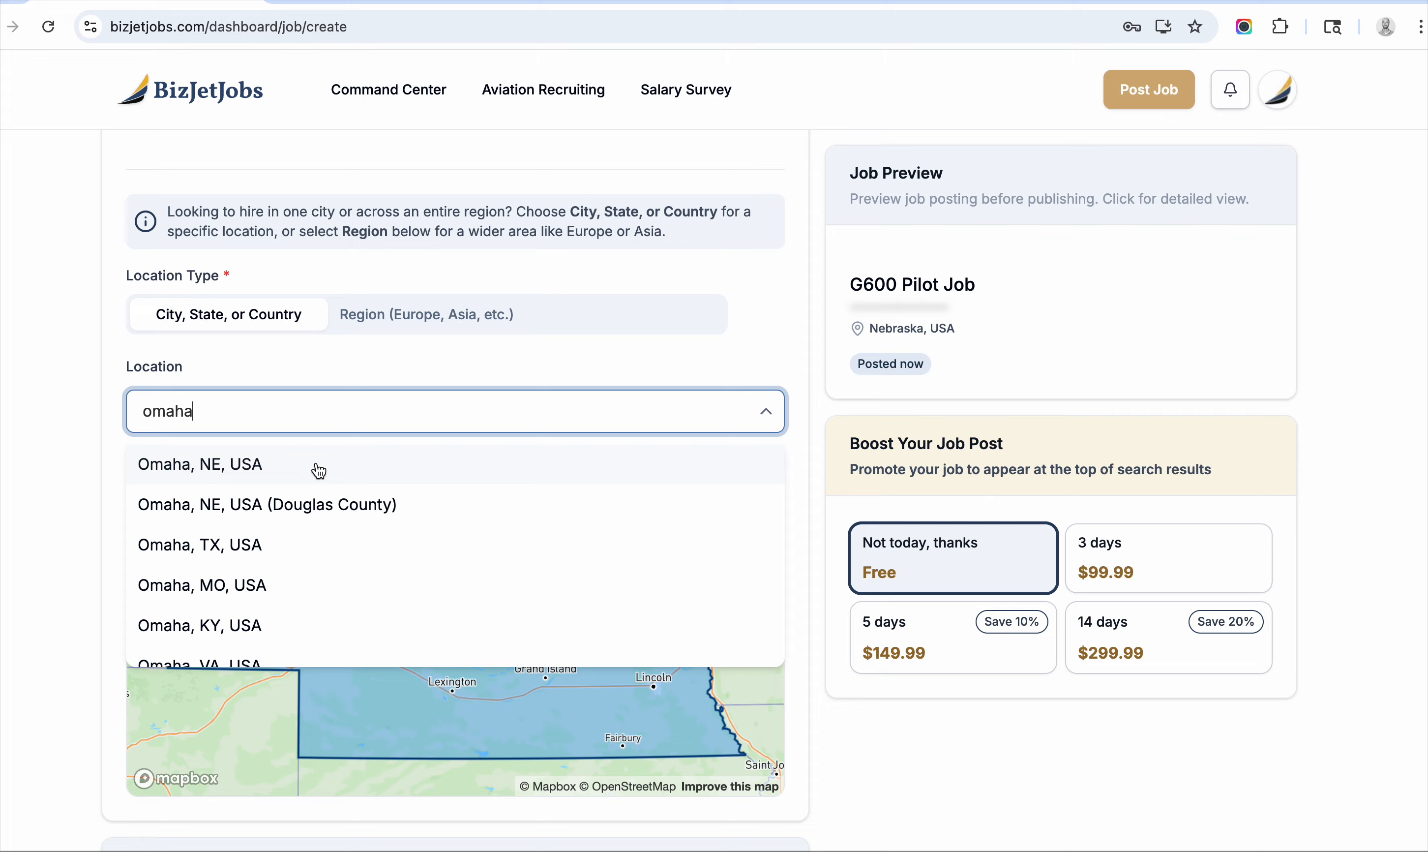
{"action": "left_click", "coordinate": [318, 466]}
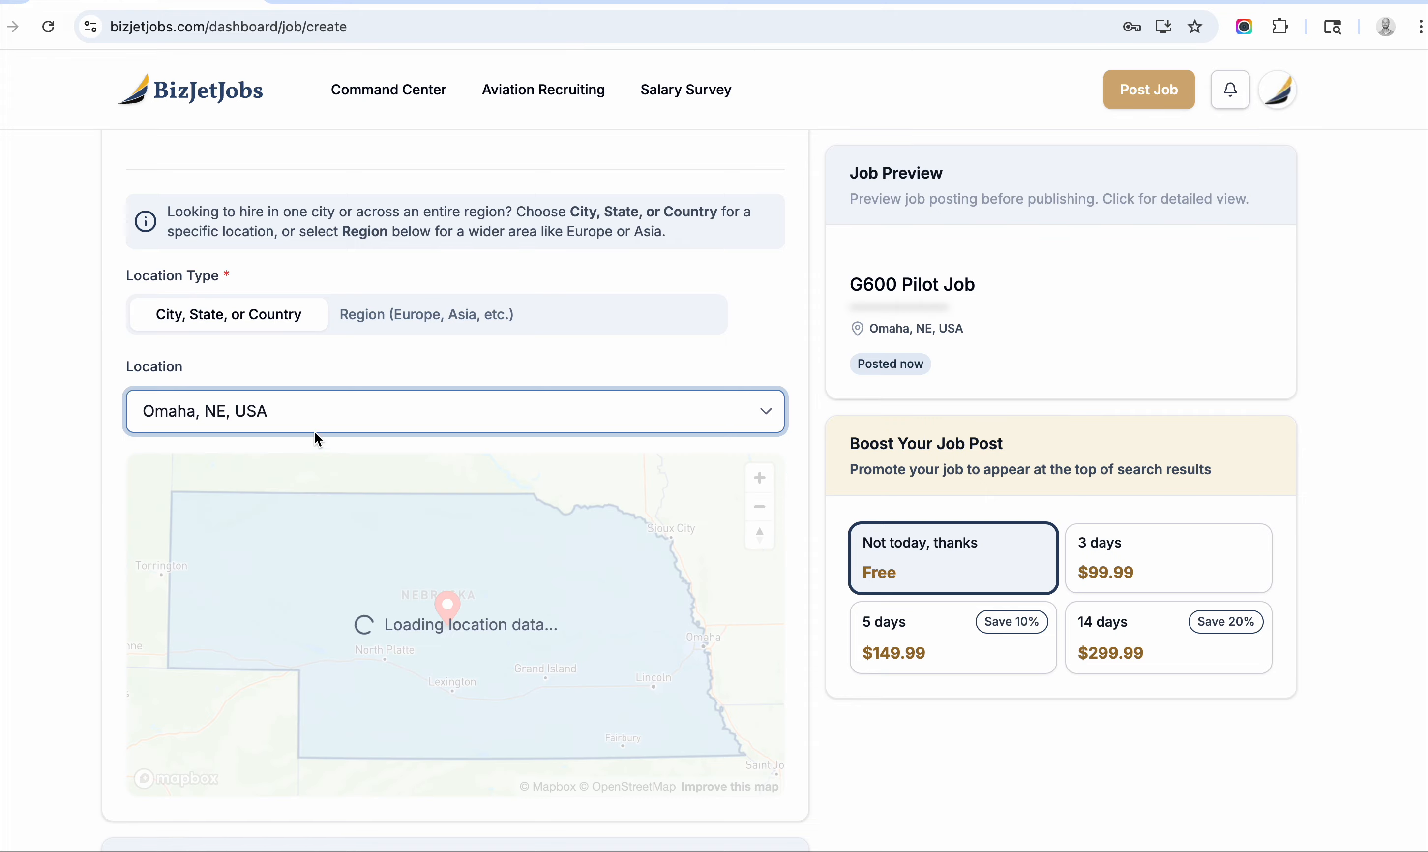
{"action": "left_click", "coordinate": [340, 412]}
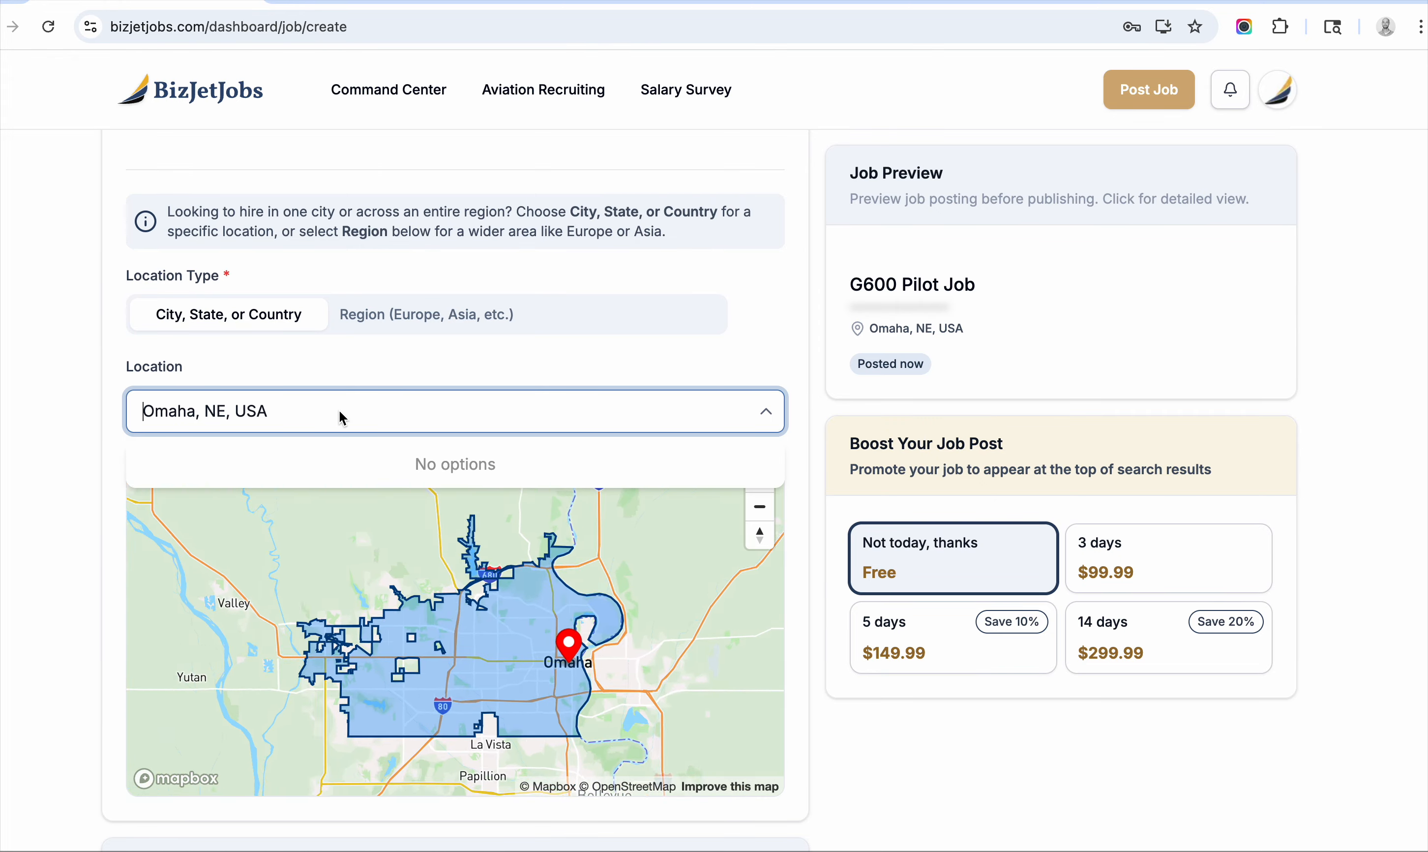
{"action": "type", "text": "united stat"}
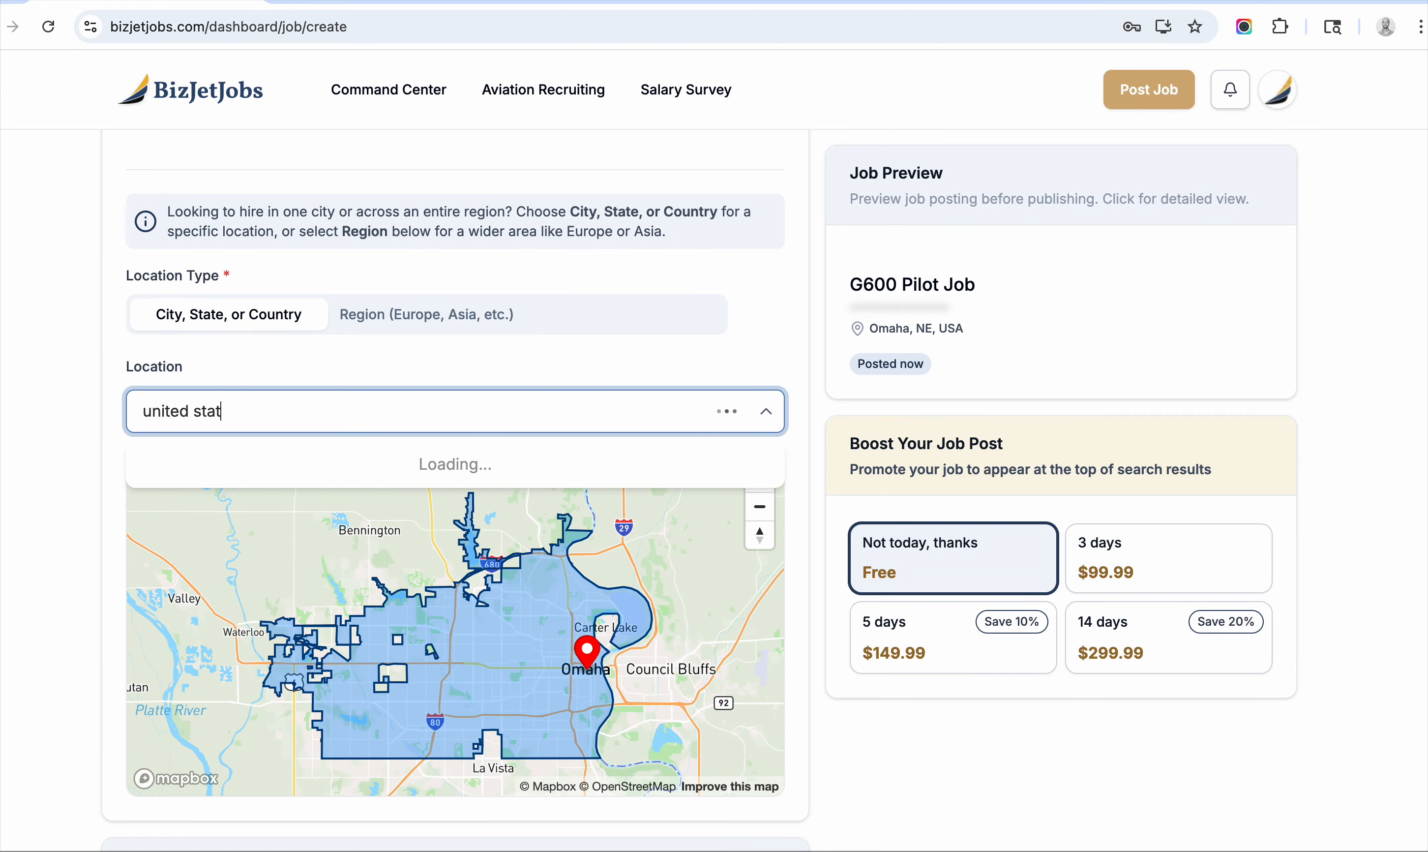
{"action": "left_click", "coordinate": [277, 463]}
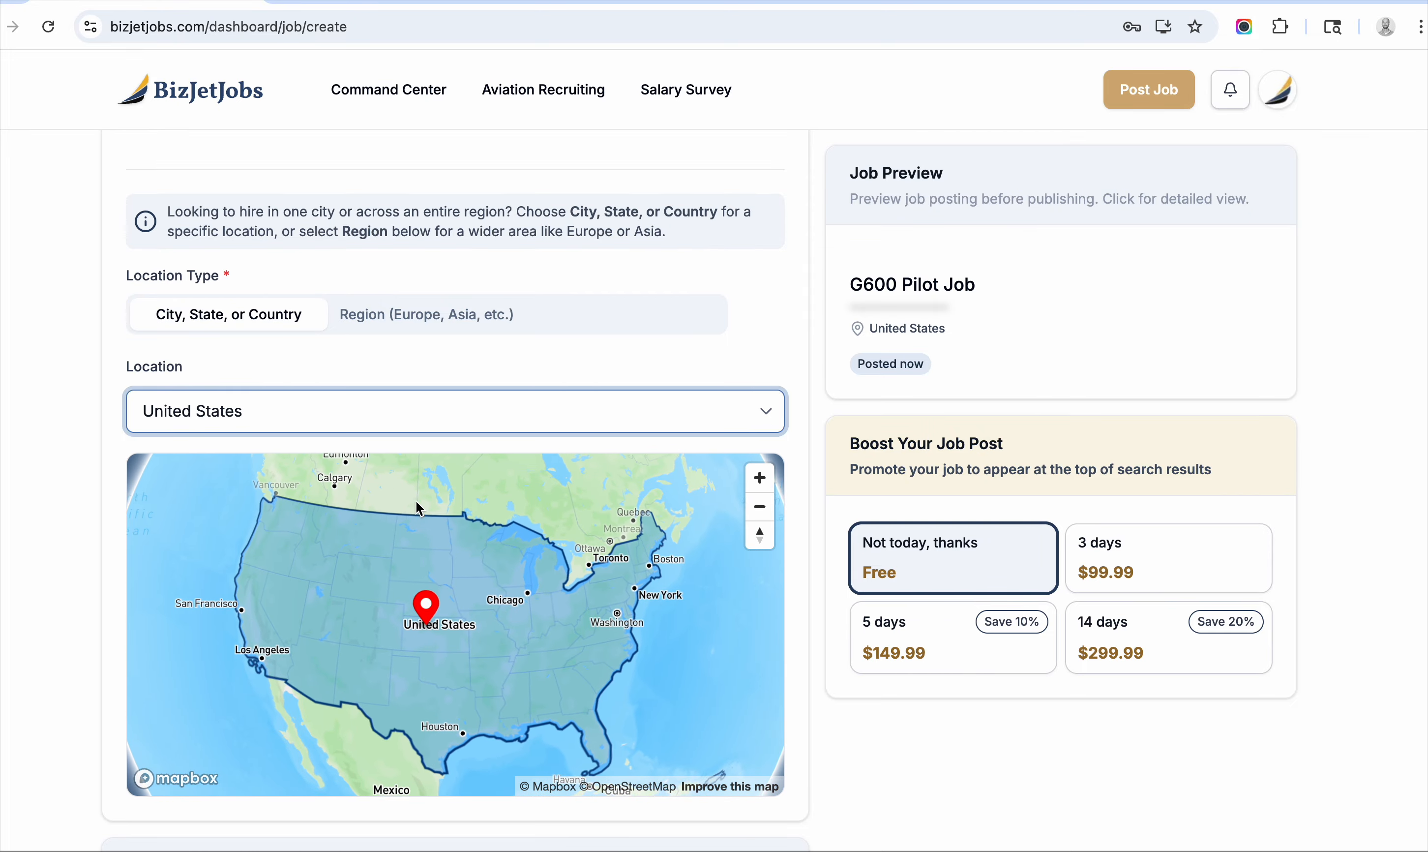
Tag the job as a Corporate operation with the Captain position.
{"action": "scroll", "coordinate": [375, 299], "scroll_direction": "down", "scroll_amount": 8}
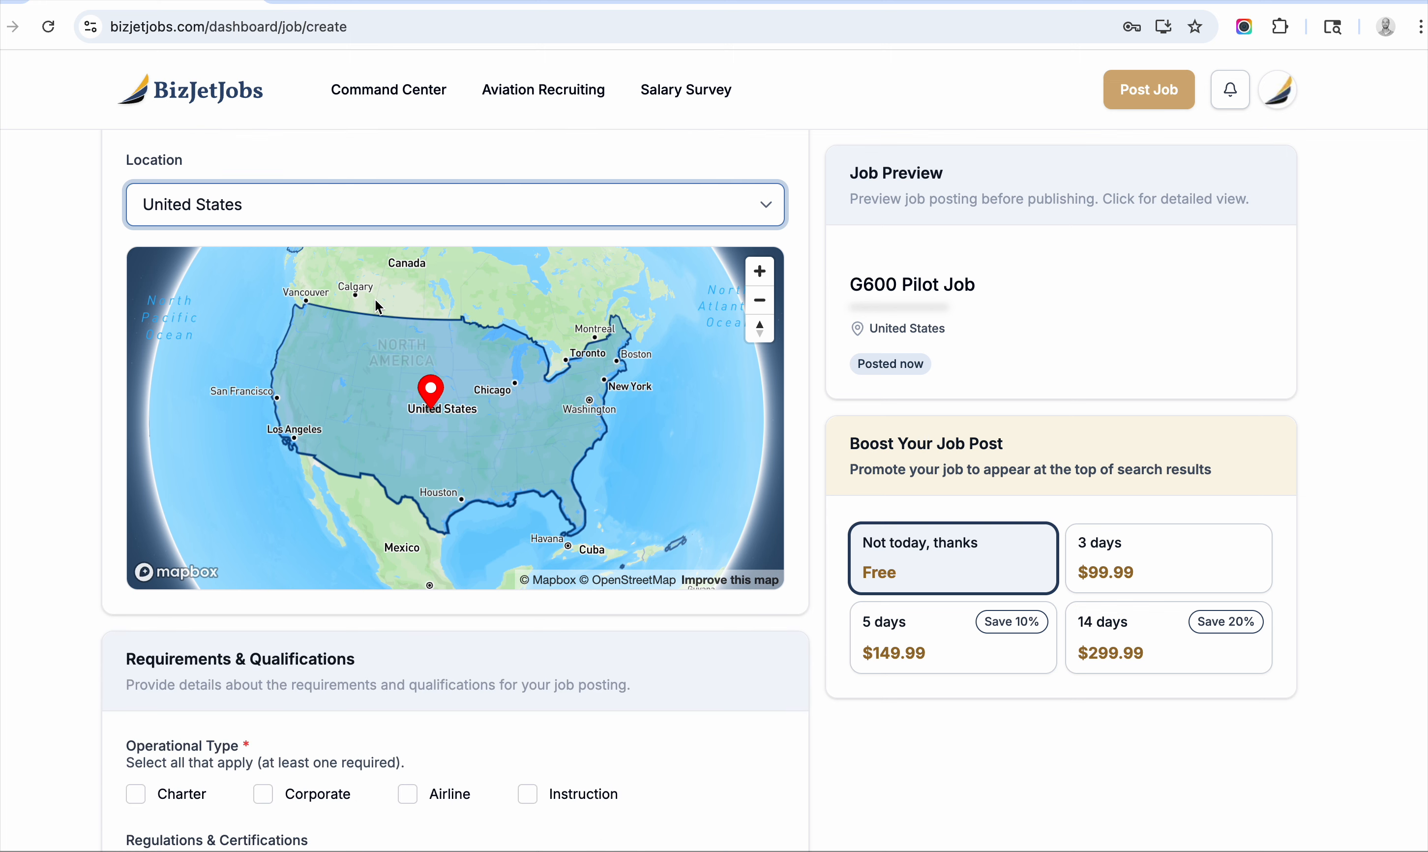
{"action": "left_click", "coordinate": [263, 547]}
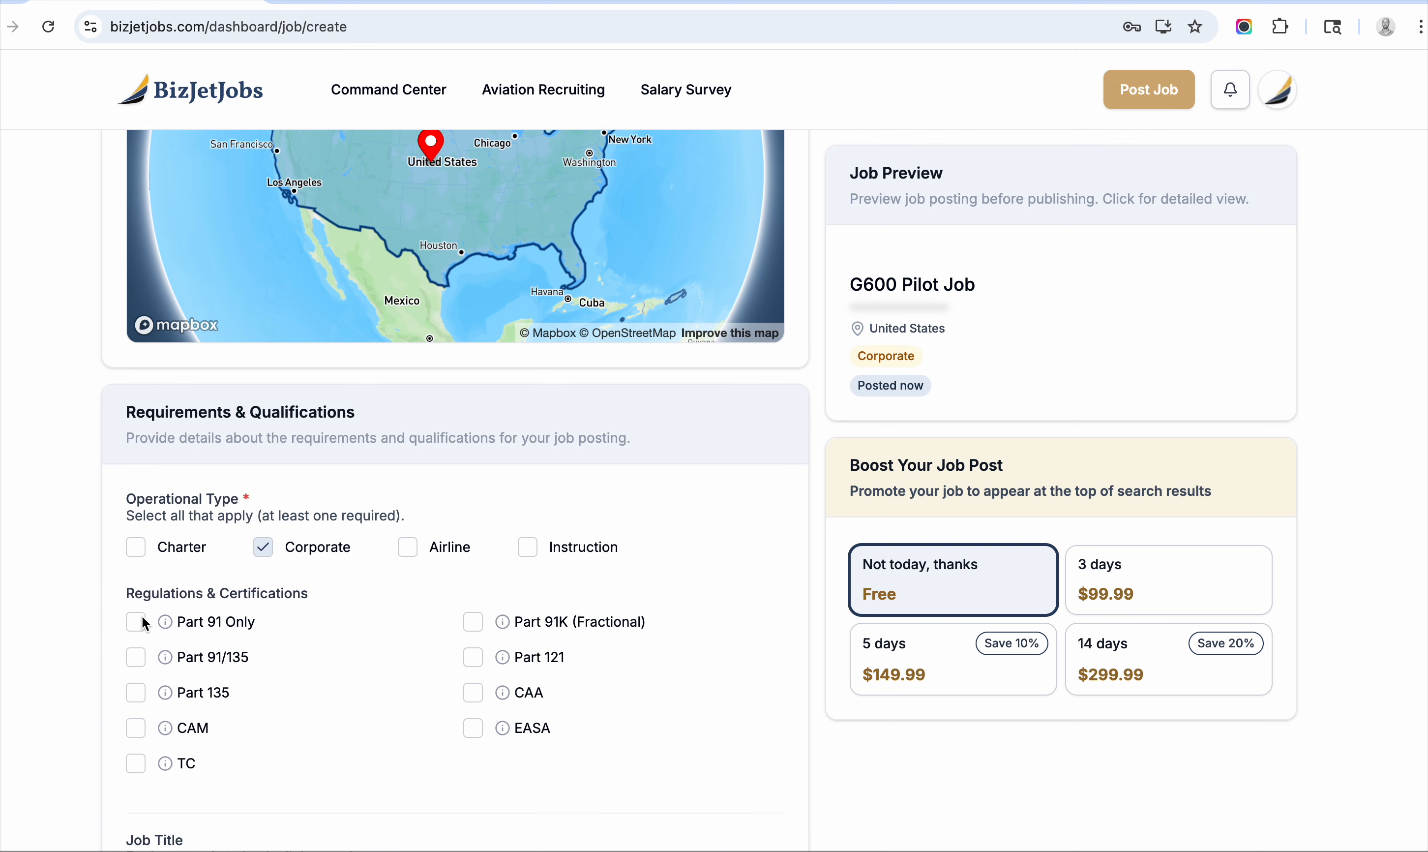
{"action": "scroll", "coordinate": [357, 555], "scroll_direction": "down", "scroll_amount": 8}
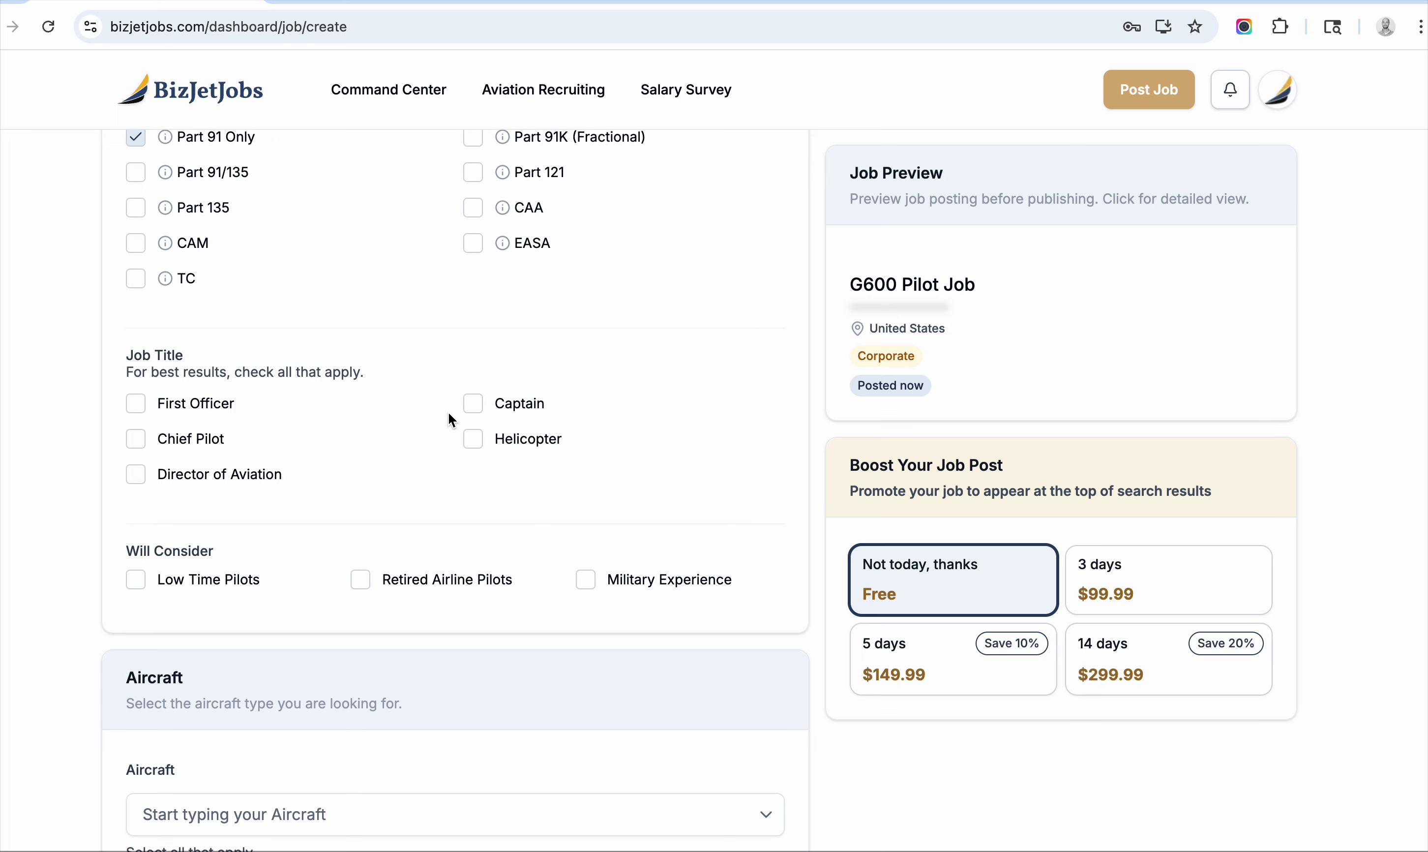
{"action": "left_click", "coordinate": [473, 403]}
{"action": "scroll", "coordinate": [468, 359], "scroll_direction": "down", "scroll_amount": 5}
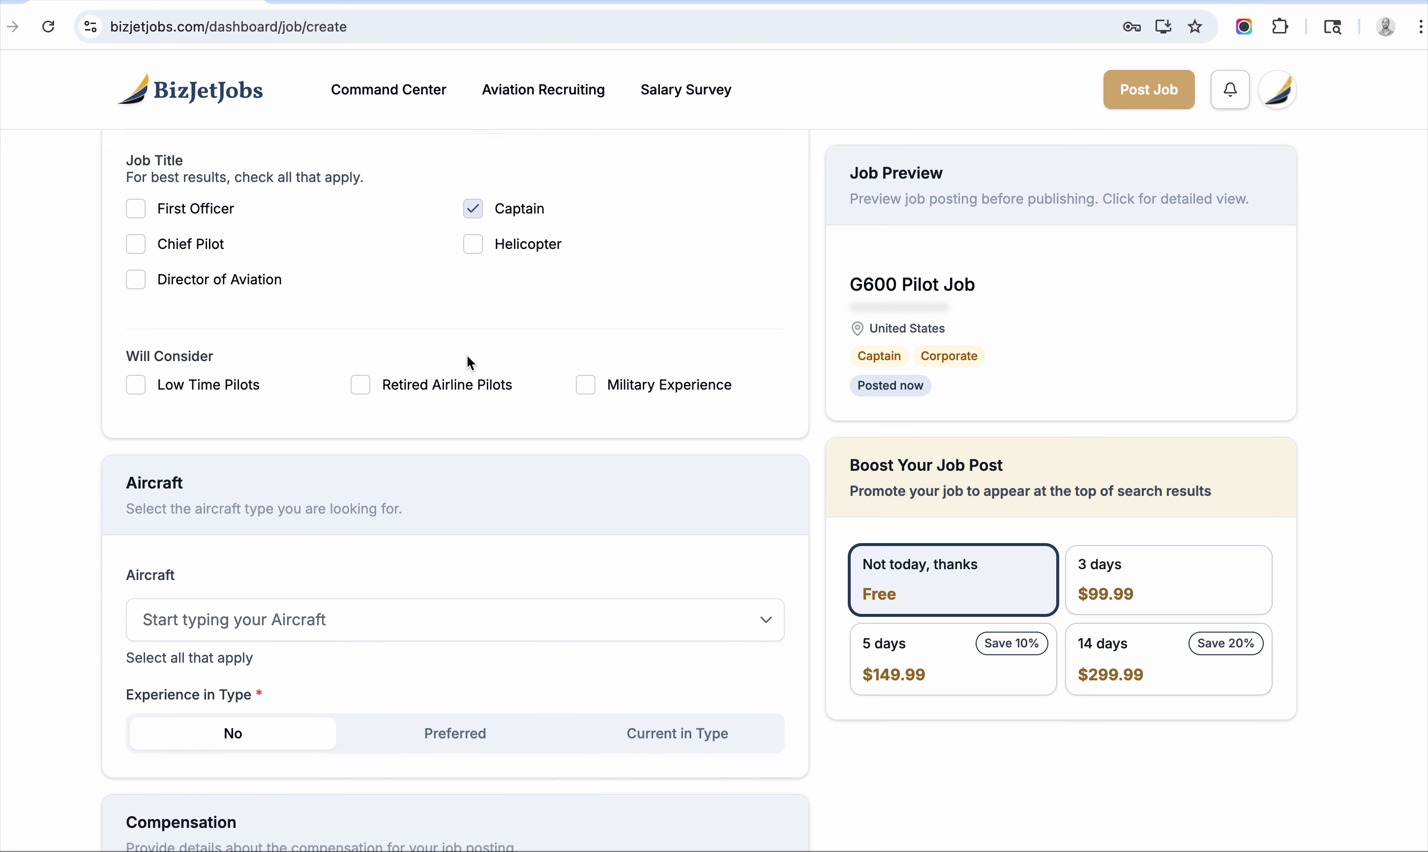
Search aircraft for 'gulf' and select GVII-G500/G600 as the aircraft type.
{"action": "left_click", "coordinate": [451, 502]}
{"action": "type", "text": "gulf"}
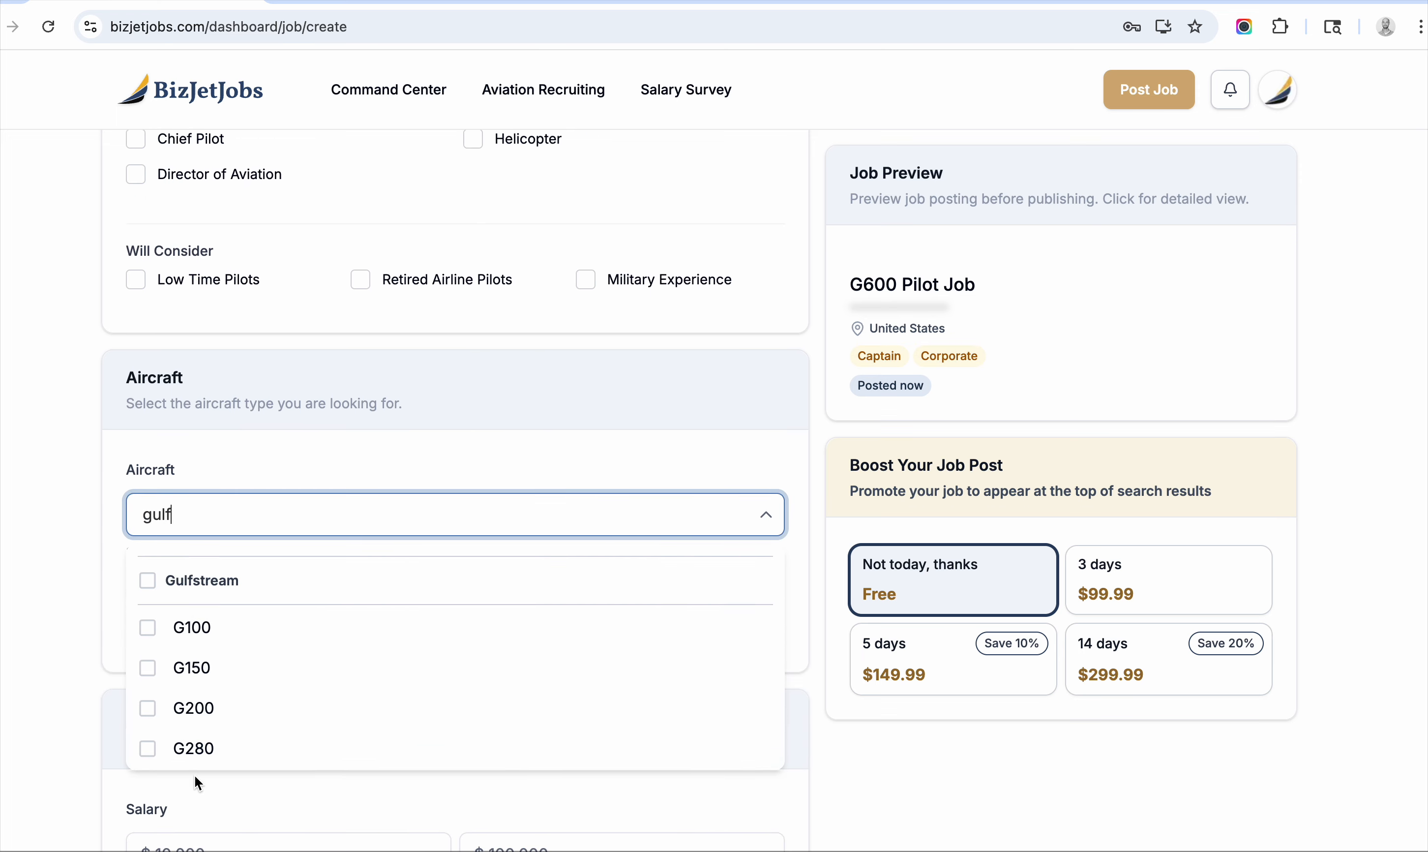
{"action": "scroll", "coordinate": [195, 777], "scroll_direction": "down", "scroll_amount": 4}
{"action": "scroll", "coordinate": [229, 465], "scroll_direction": "down", "scroll_amount": 10}
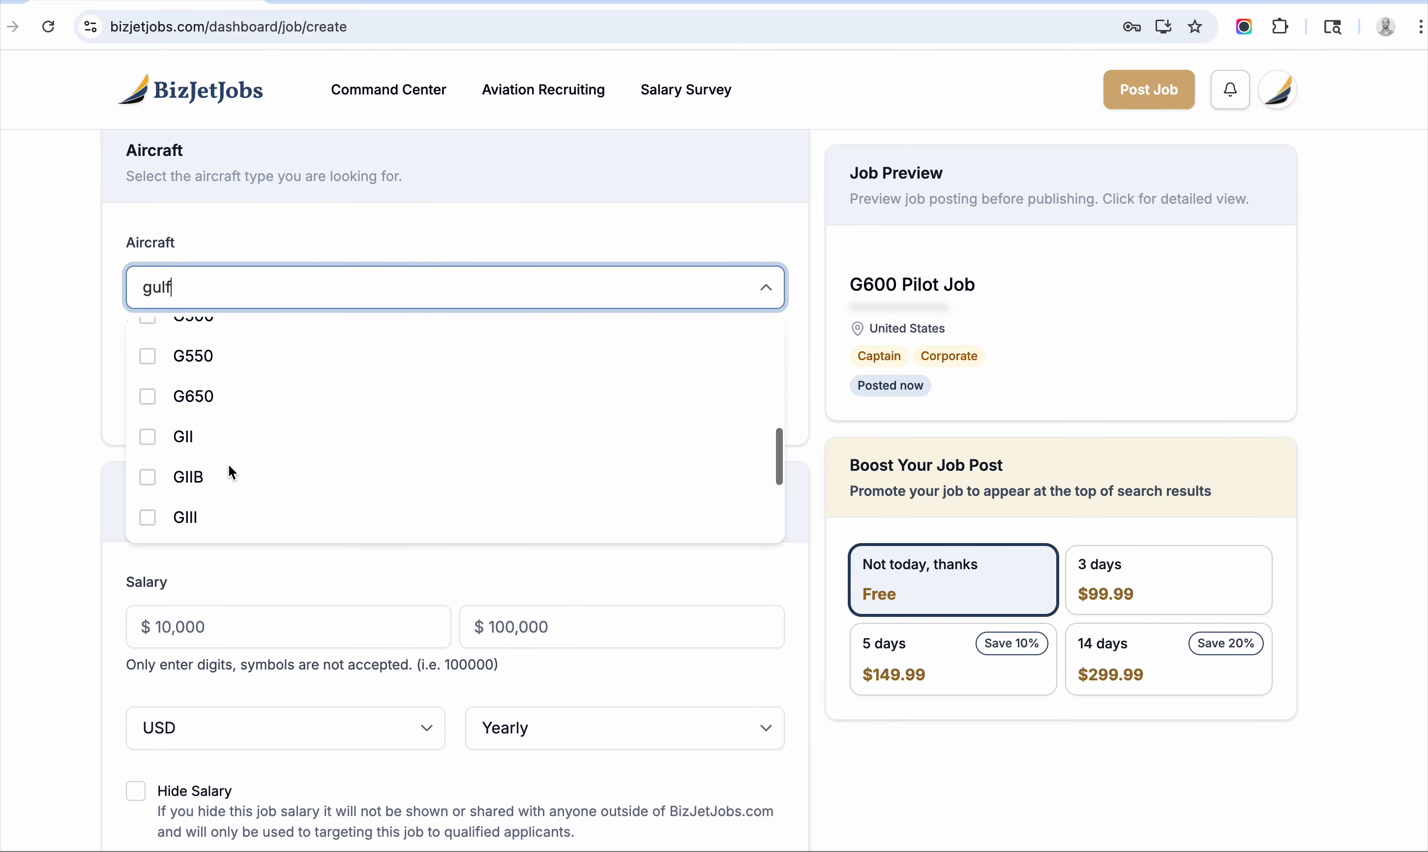
{"action": "scroll", "coordinate": [229, 465], "scroll_direction": "down", "scroll_amount": 3}
{"action": "left_click", "coordinate": [143, 468]}
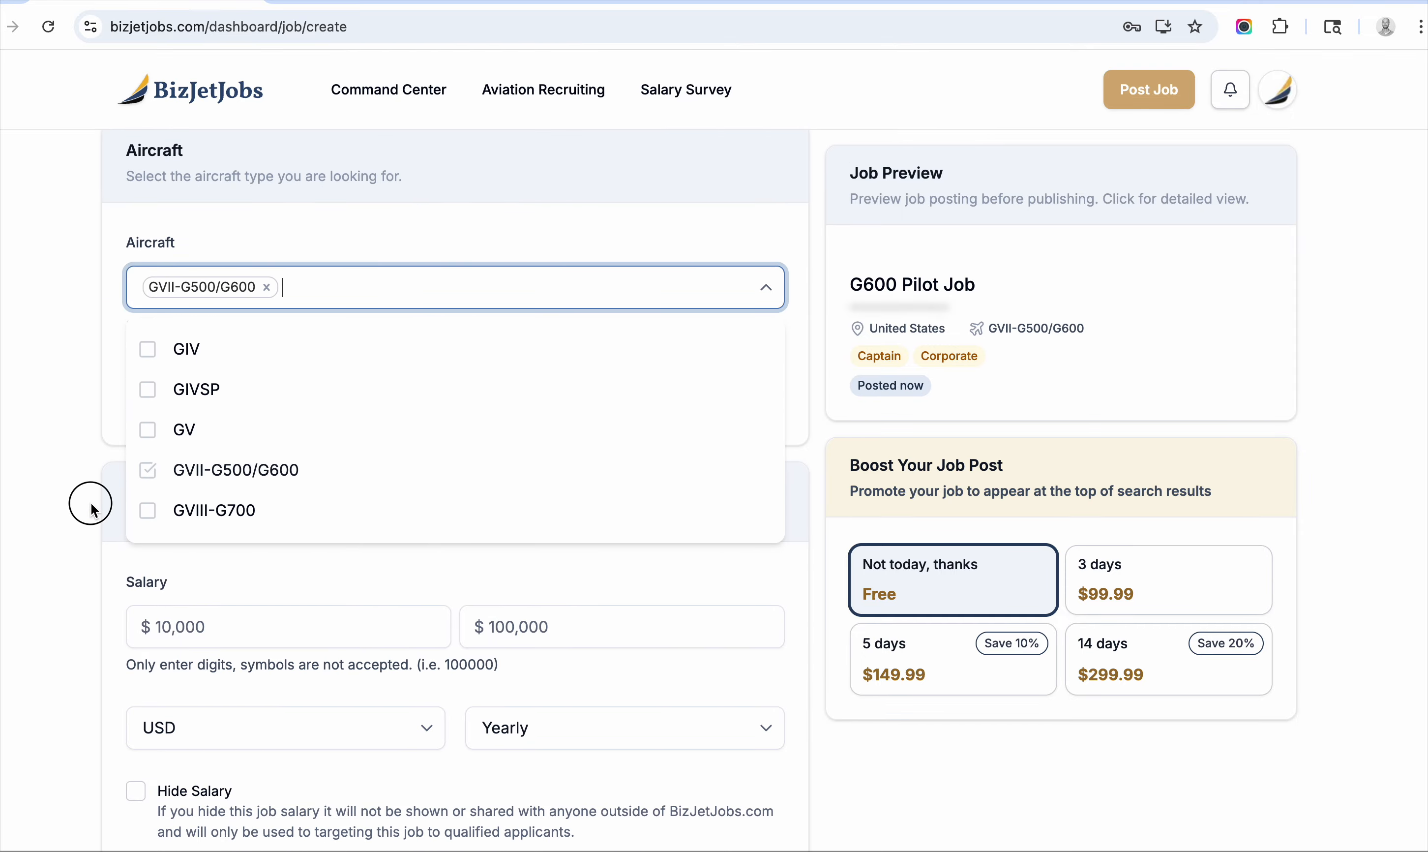
{"action": "left_click", "coordinate": [92, 503]}
{"action": "scroll", "coordinate": [91, 503], "scroll_direction": "down", "scroll_amount": 4}
{"action": "scroll", "coordinate": [92, 503], "scroll_direction": "down", "scroll_amount": 1}
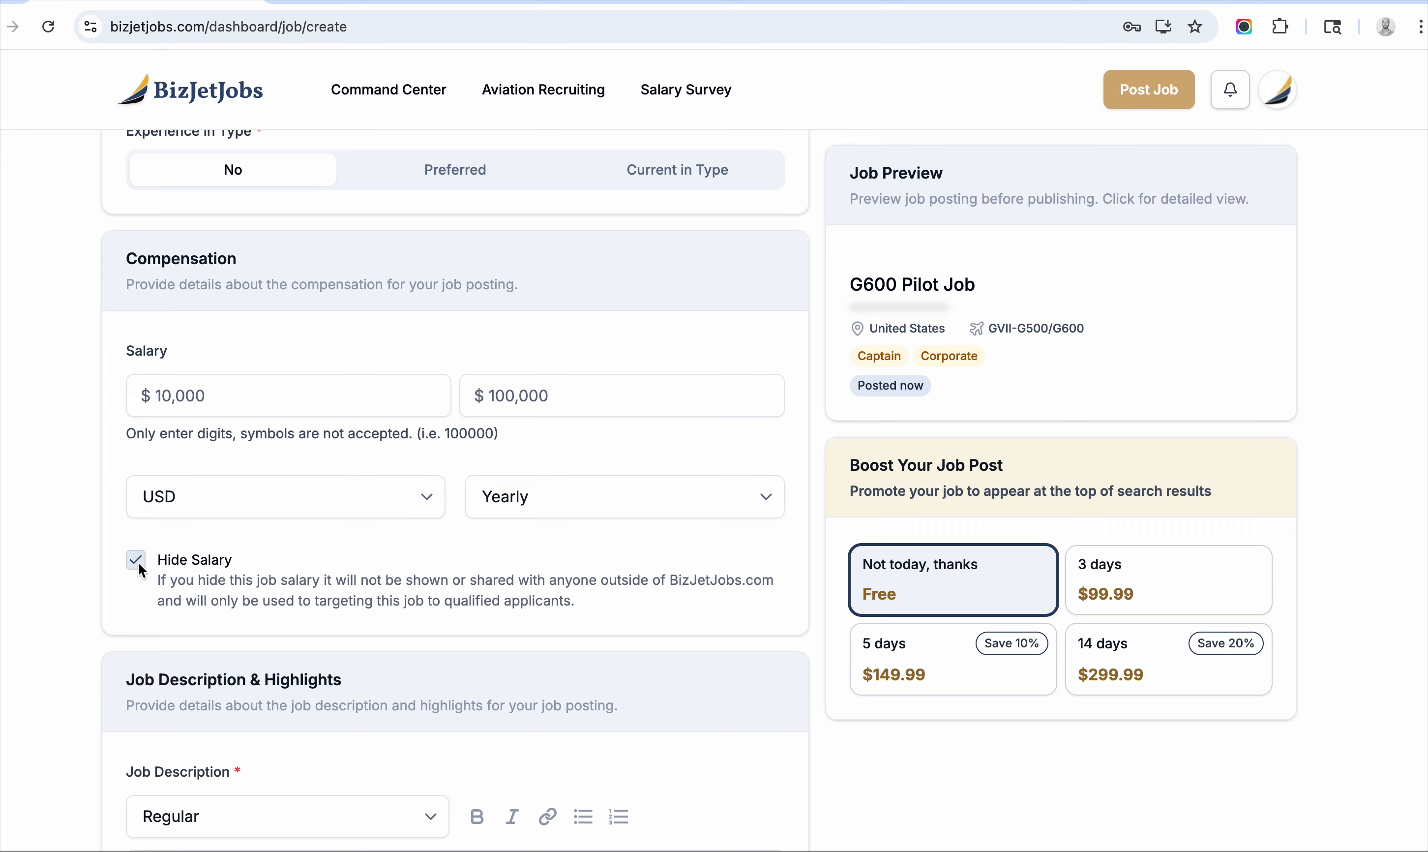
{"action": "scroll", "coordinate": [141, 571], "scroll_direction": "down", "scroll_amount": 6}
{"action": "scroll", "coordinate": [308, 349], "scroll_direction": "up", "scroll_amount": 3}
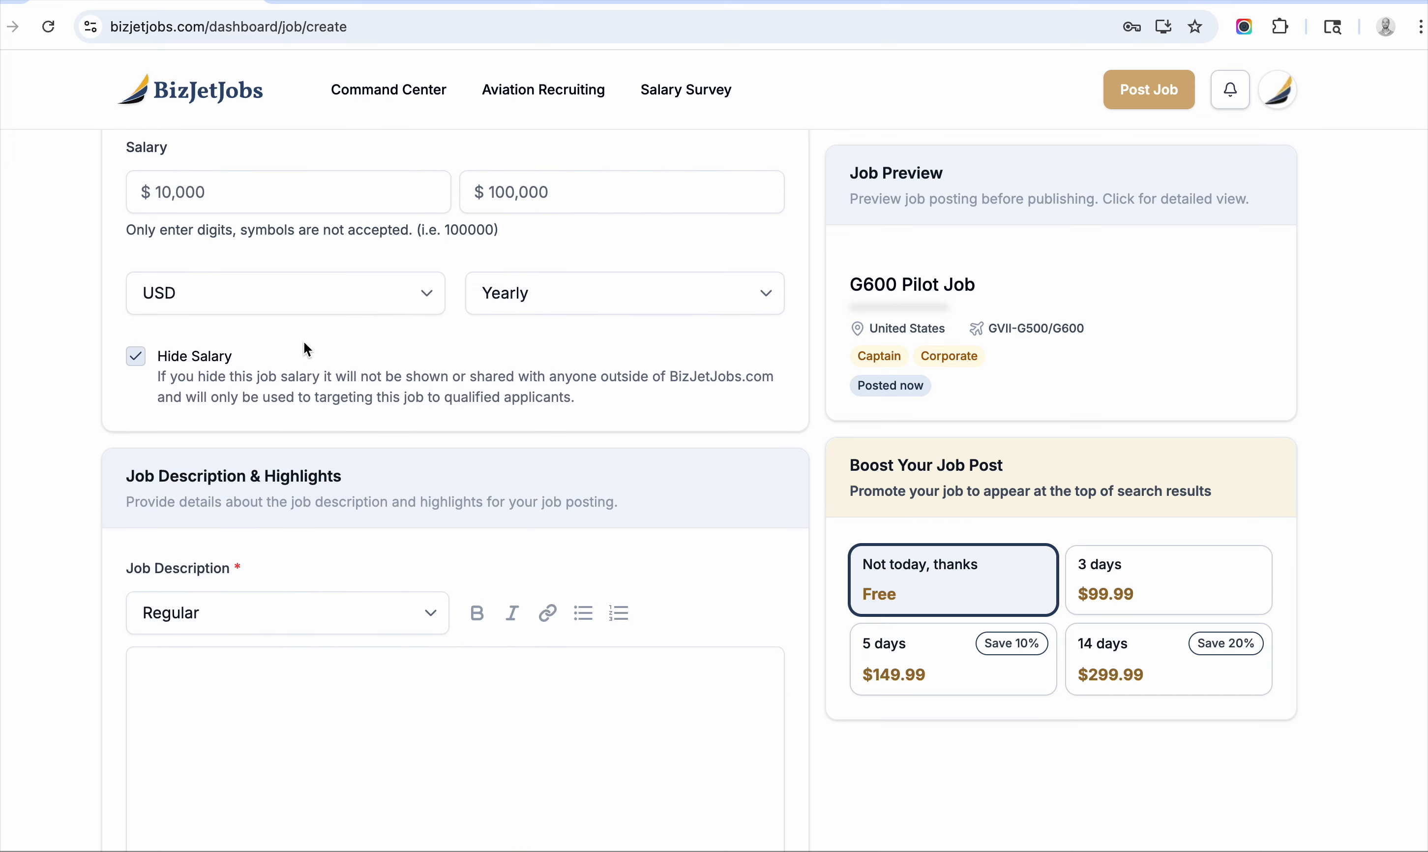
{"action": "scroll", "coordinate": [308, 350], "scroll_direction": "up", "scroll_amount": 2}
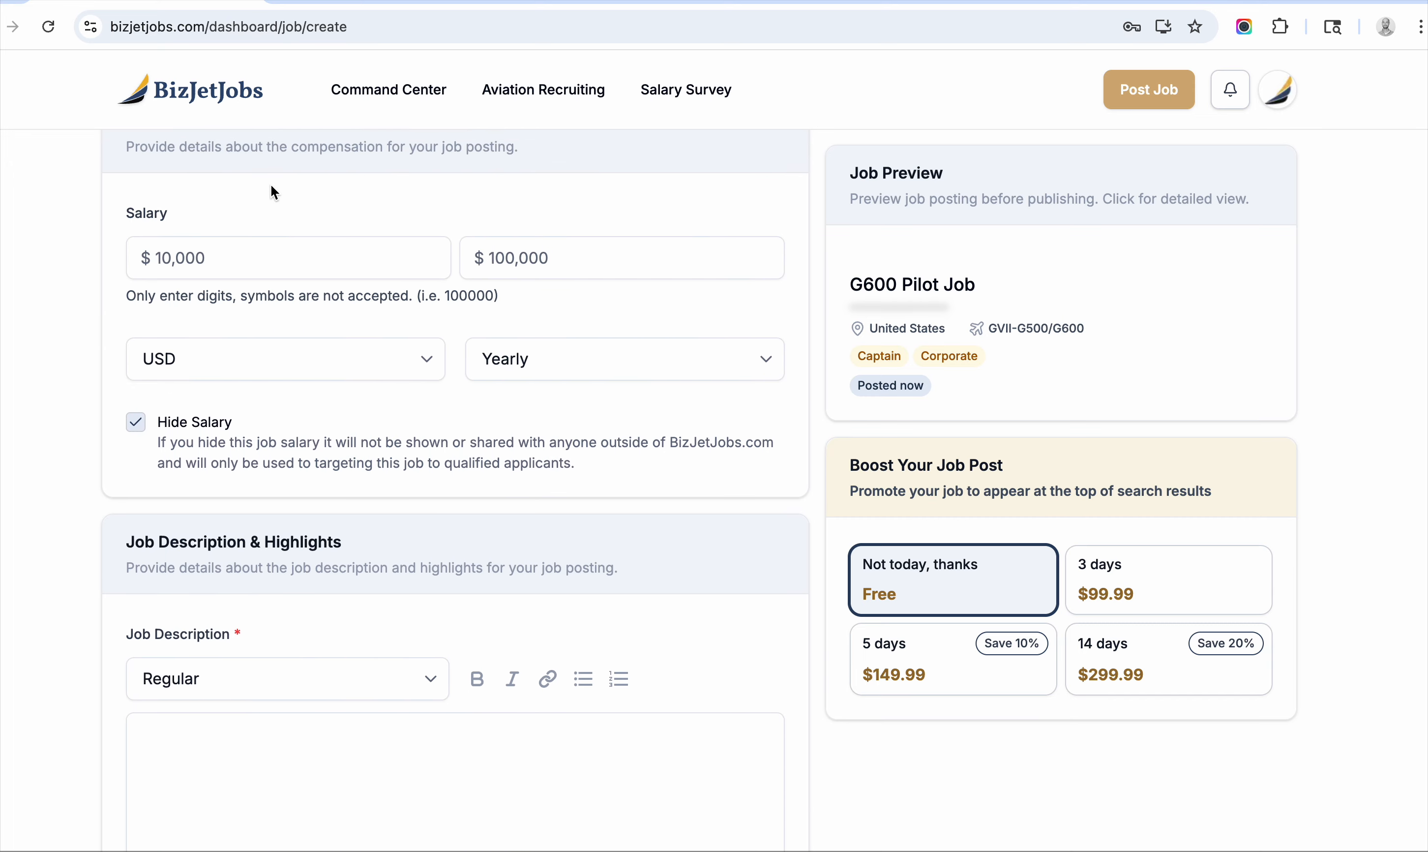
Write the description seeking a contract pilot for a trip tomorrow, 12 months current in type, correcting 'potenitally'.
{"action": "scroll", "coordinate": [293, 407], "scroll_direction": "down", "scroll_amount": 6}
{"action": "left_click", "coordinate": [314, 456]}
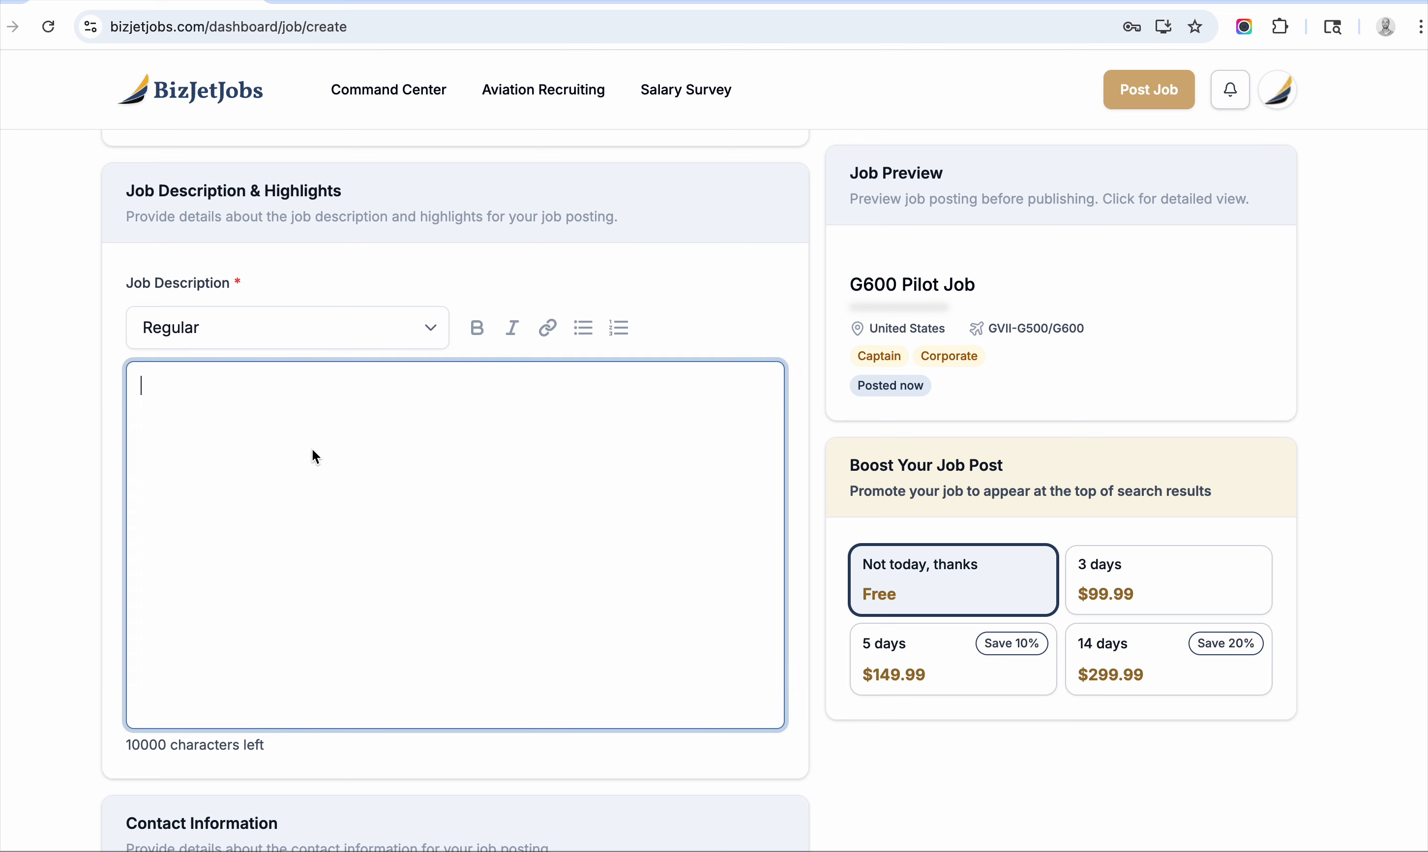
{"action": "type", "text": "Need"}
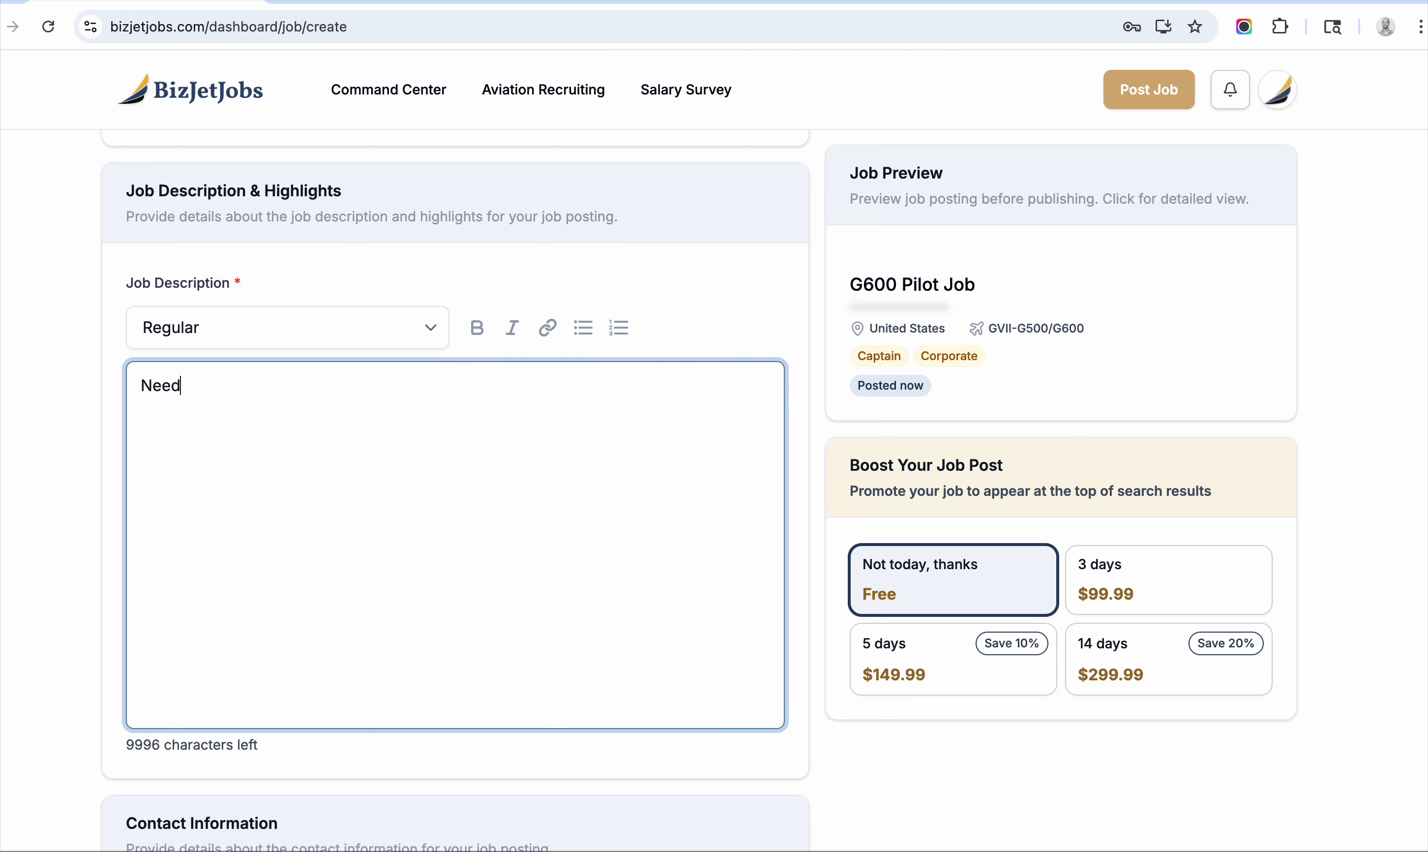
{"action": "type", "text": " a contract pilot "}
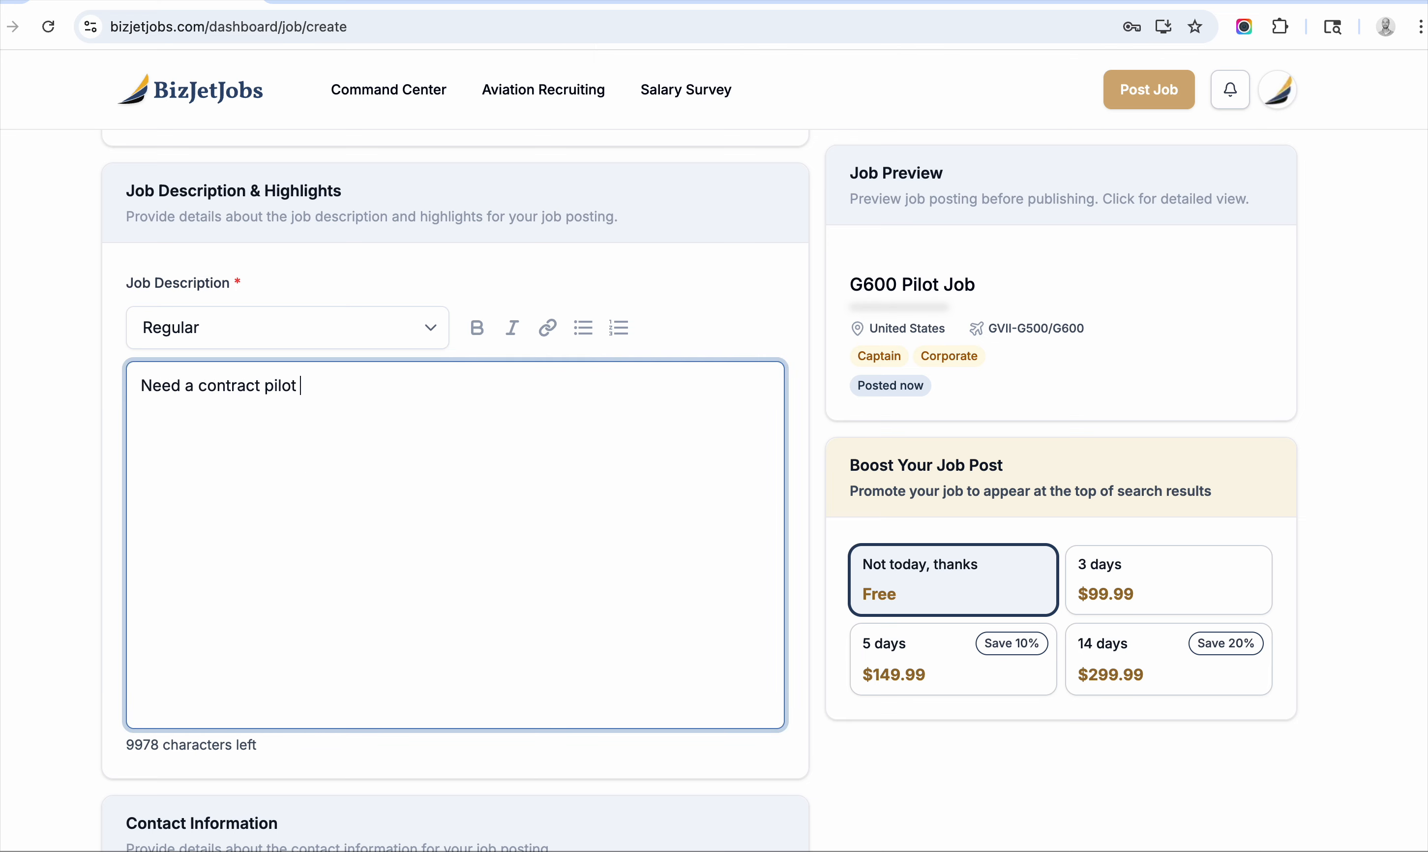
{"action": "type", "text": "(or full time pot"}
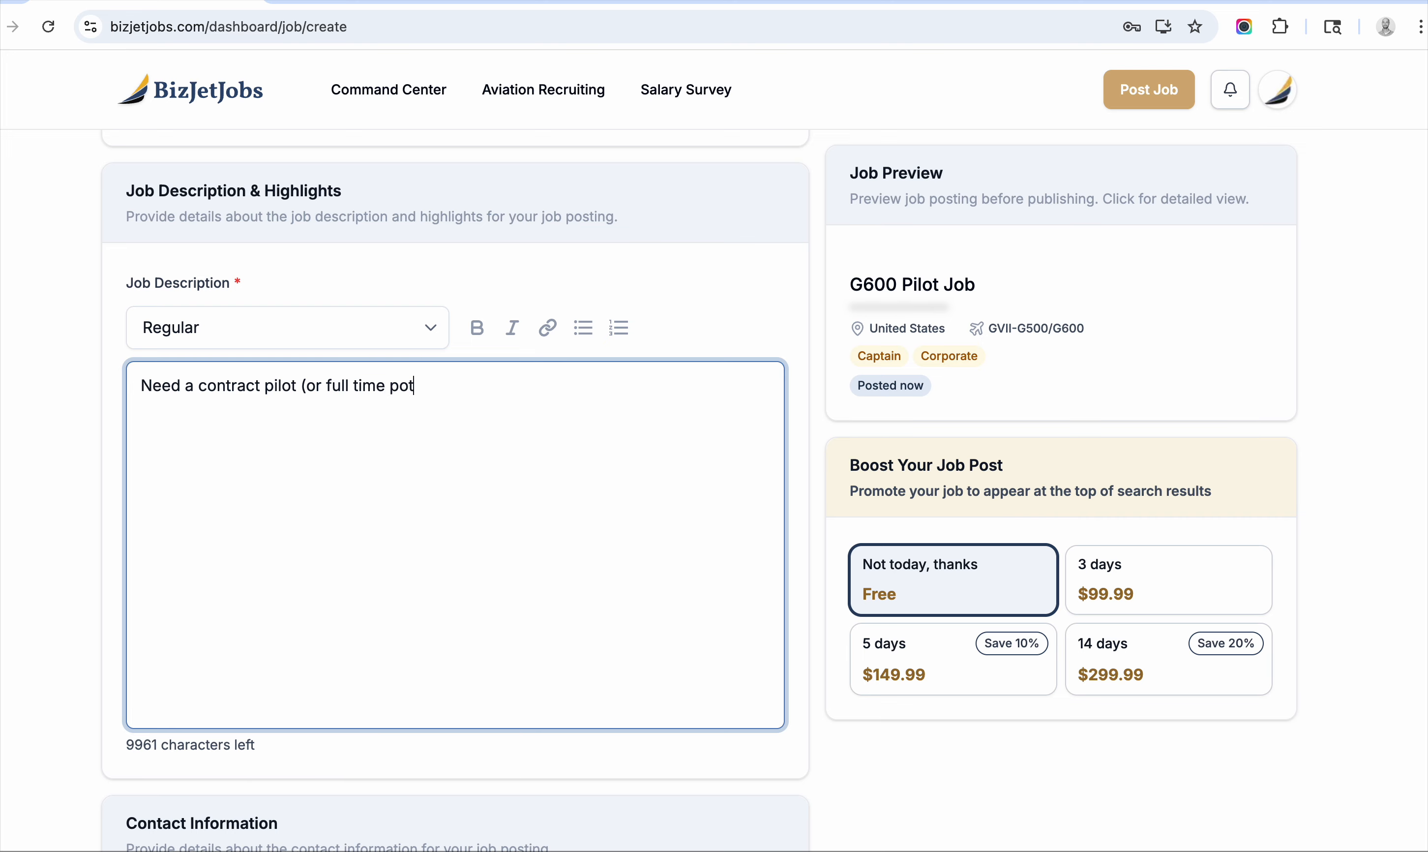
{"action": "type", "text": "enitally)"}
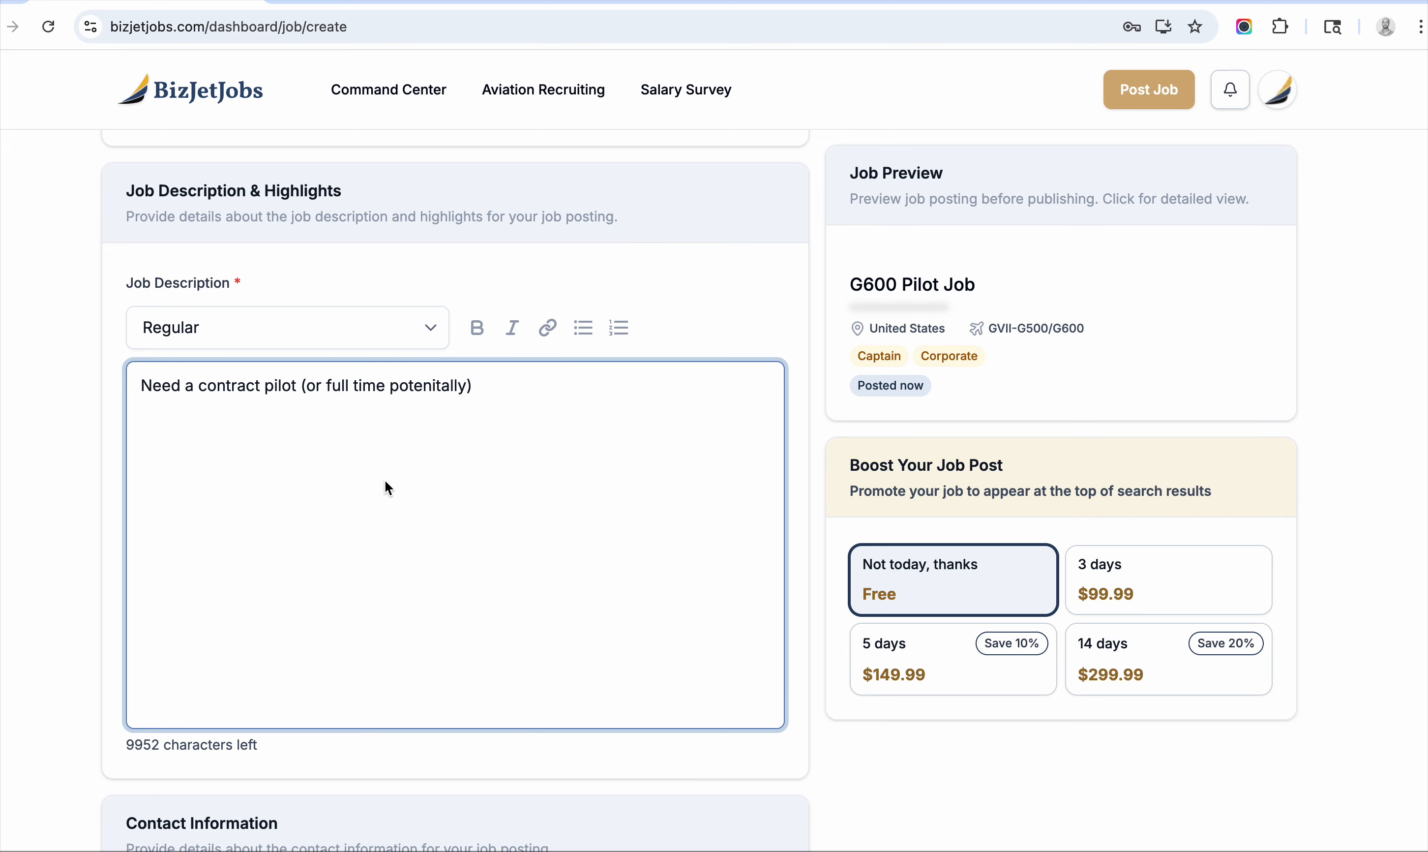
{"action": "right_click", "coordinate": [451, 385]}
{"action": "left_click", "coordinate": [486, 347]}
{"action": "type", "text": "for a tr"}
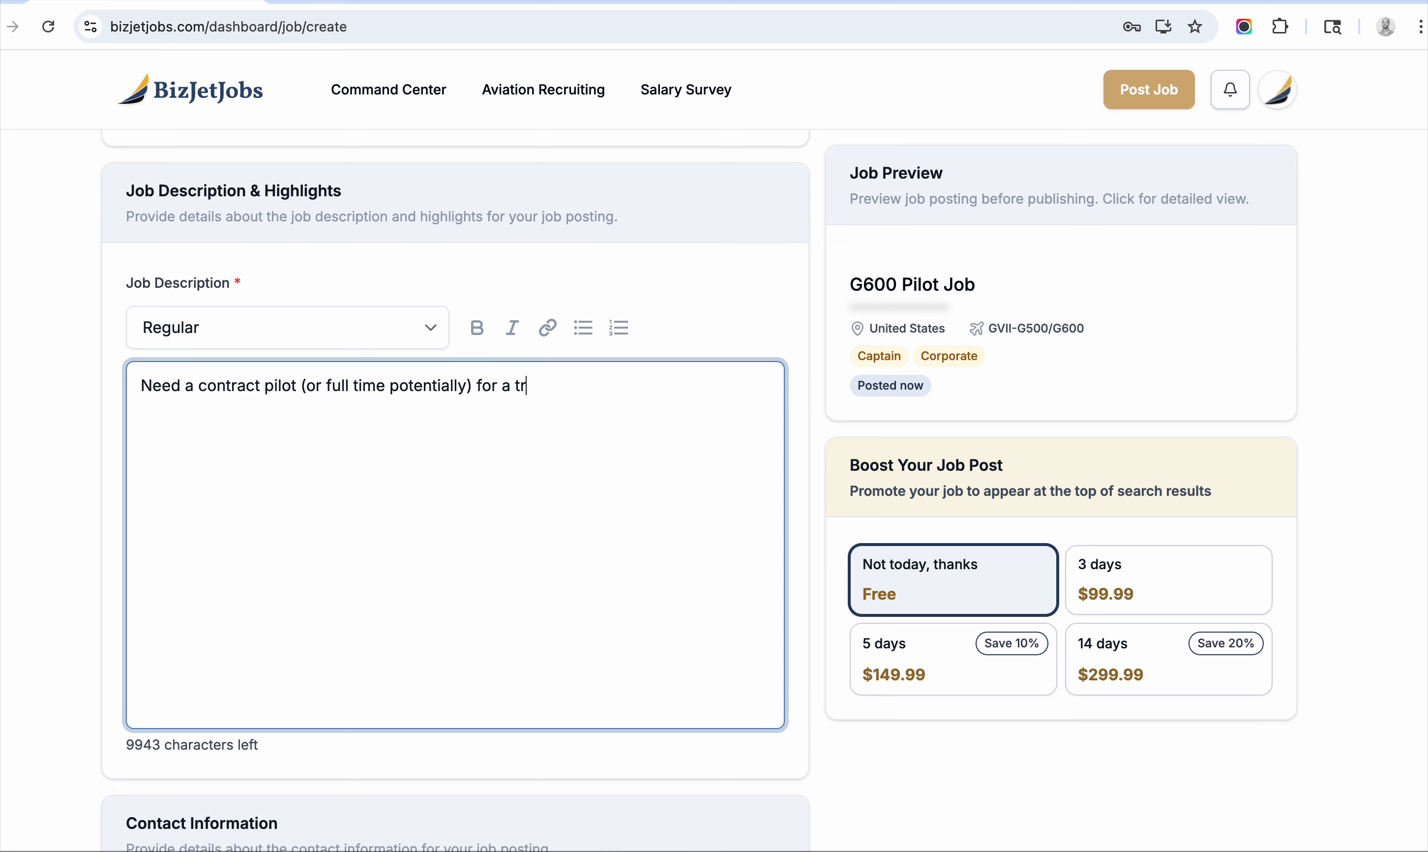
{"action": "type", "text": "ip tomorrow. Must be "}
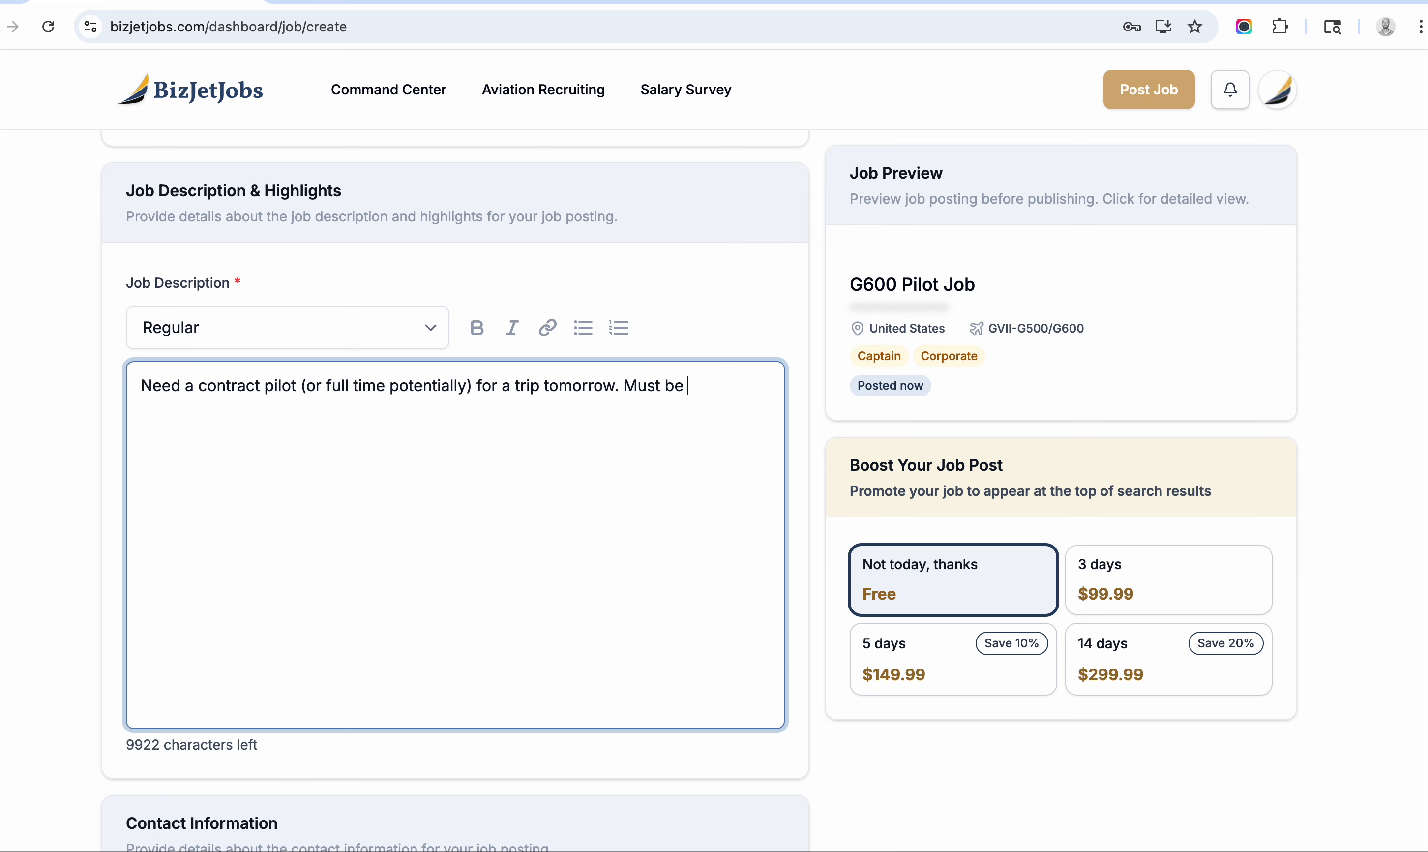
{"action": "type", "text": "12 month current "}
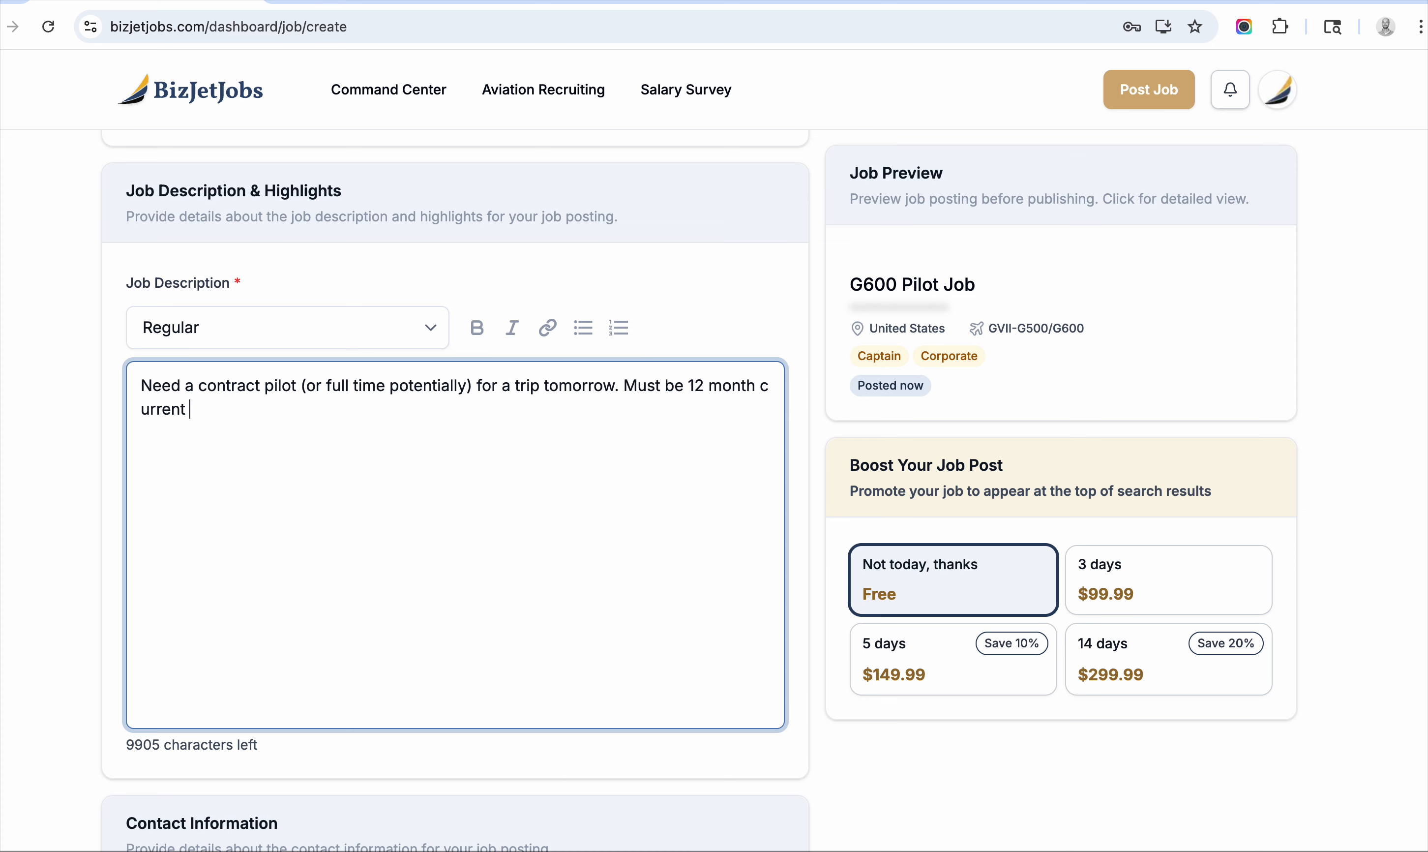
{"action": "type", "text": "in type."}
{"action": "scroll", "coordinate": [530, 265], "scroll_direction": "down", "scroll_amount": 5}
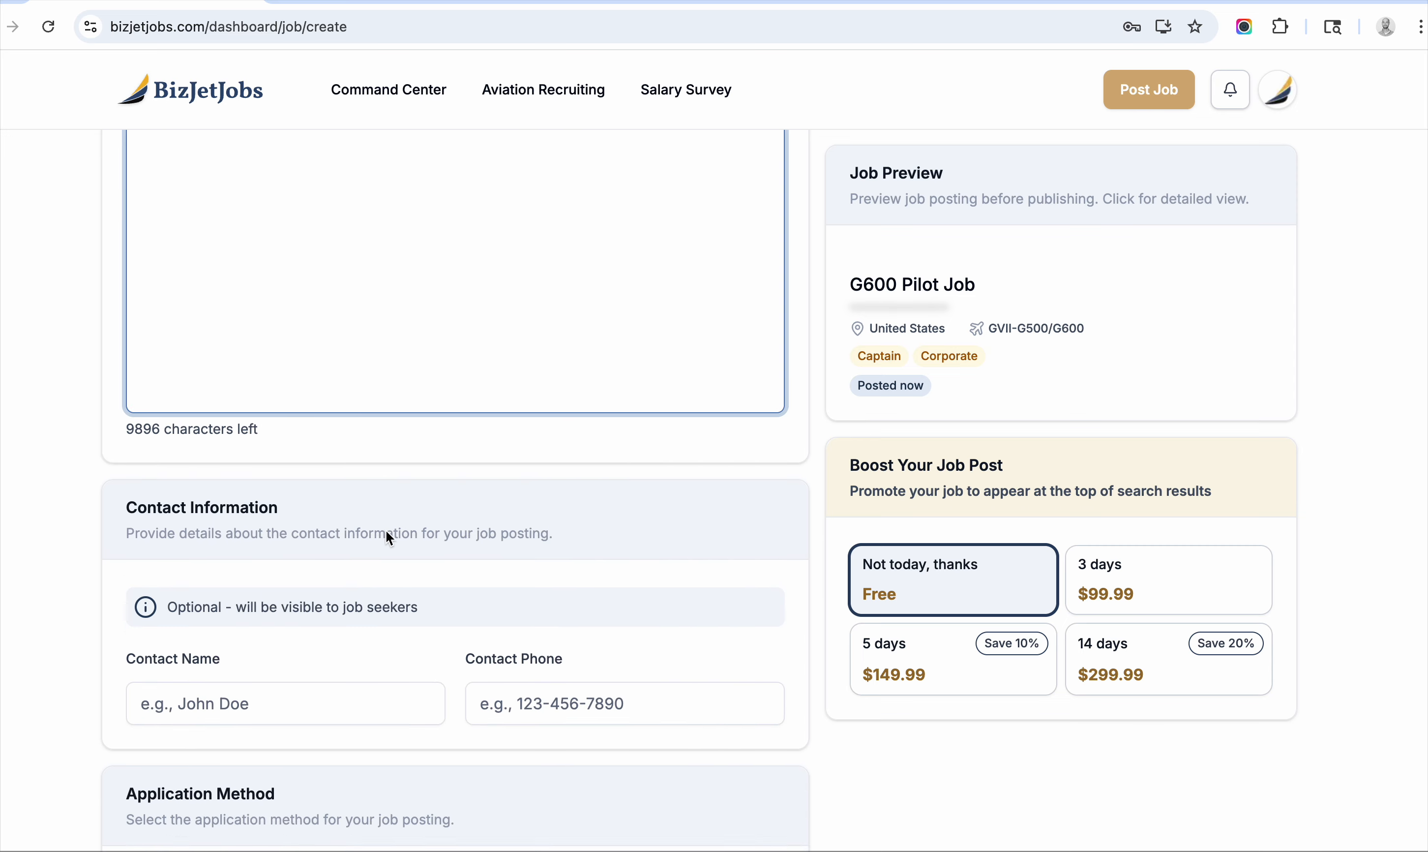
Fill in the application e-mail address.
{"action": "scroll", "coordinate": [389, 537], "scroll_direction": "down", "scroll_amount": 9}
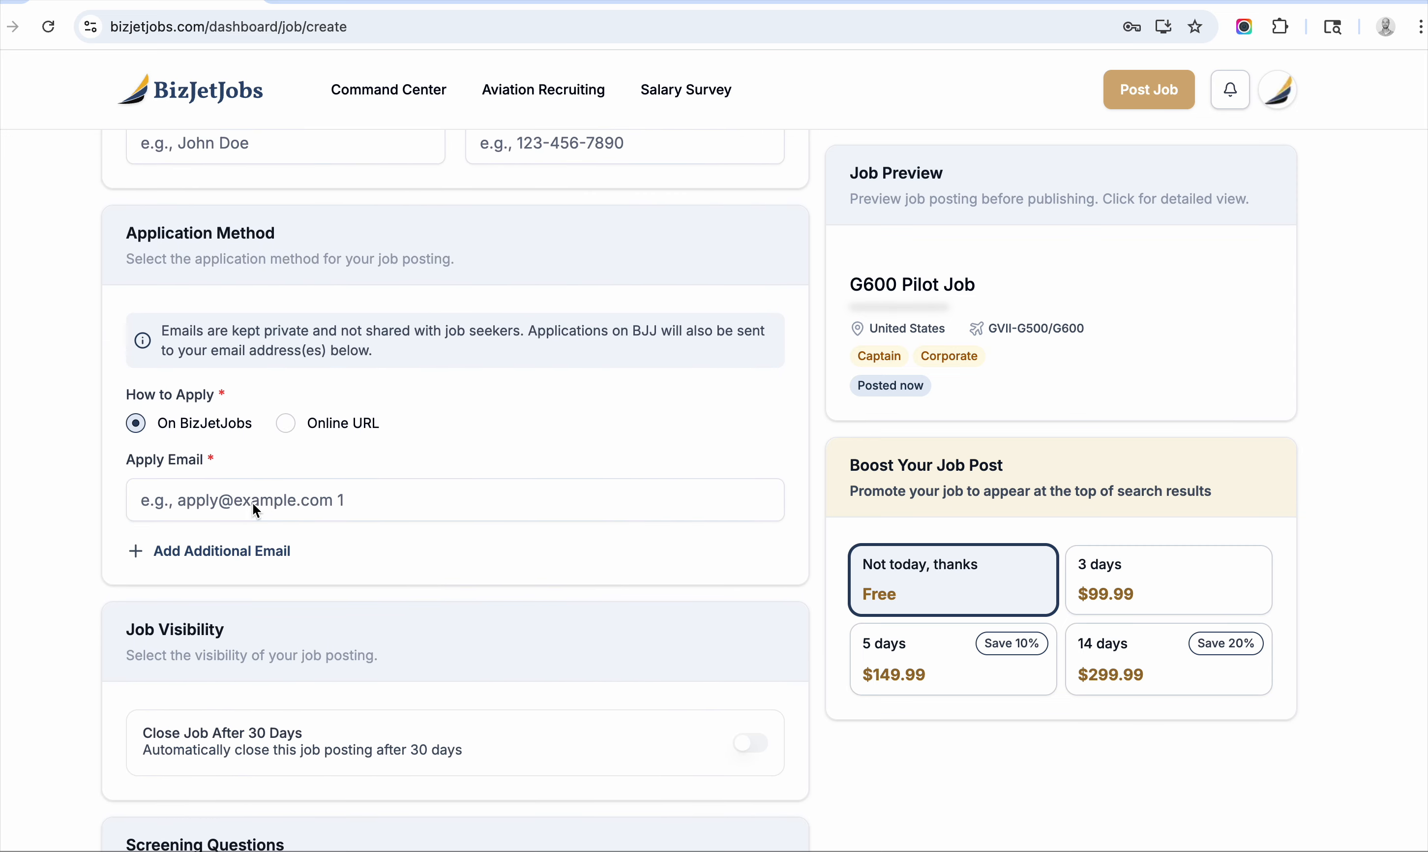
{"action": "left_click", "coordinate": [253, 503]}
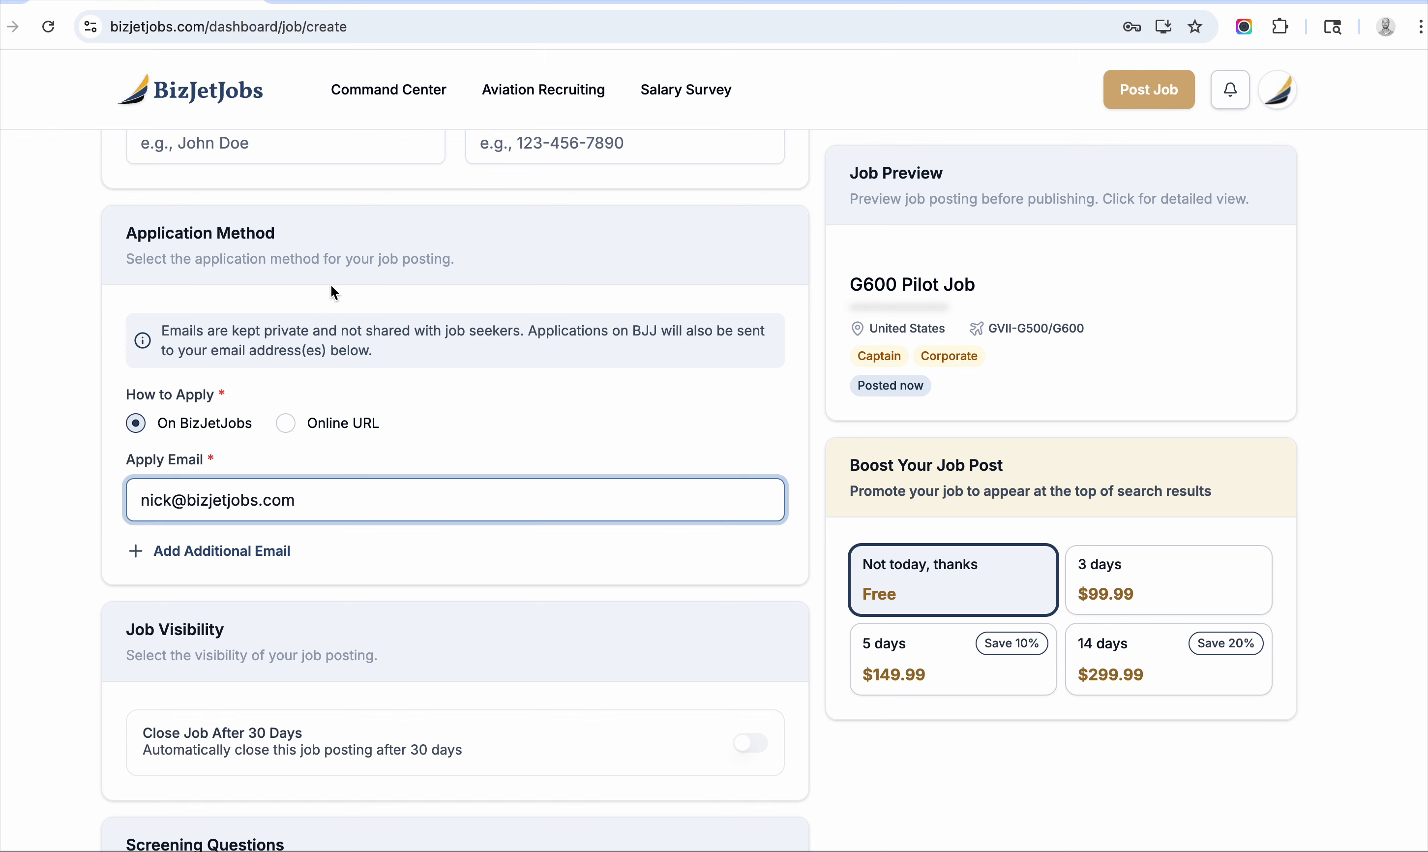
Post the job, keeping the free 'Not today, thanks' option.
{"action": "scroll", "coordinate": [286, 417], "scroll_direction": "down", "scroll_amount": 2}
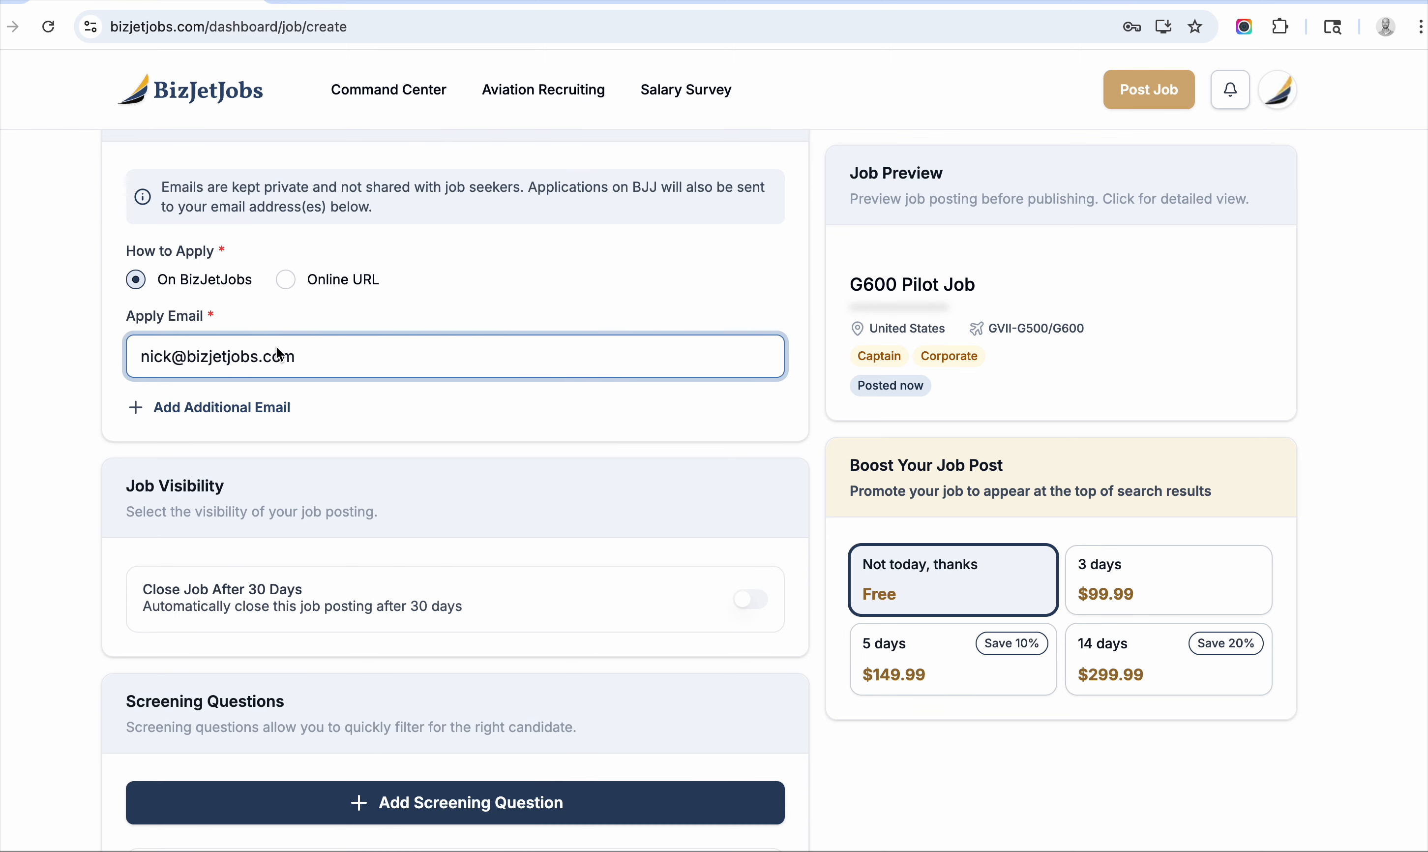
{"action": "scroll", "coordinate": [257, 287], "scroll_direction": "down", "scroll_amount": 1}
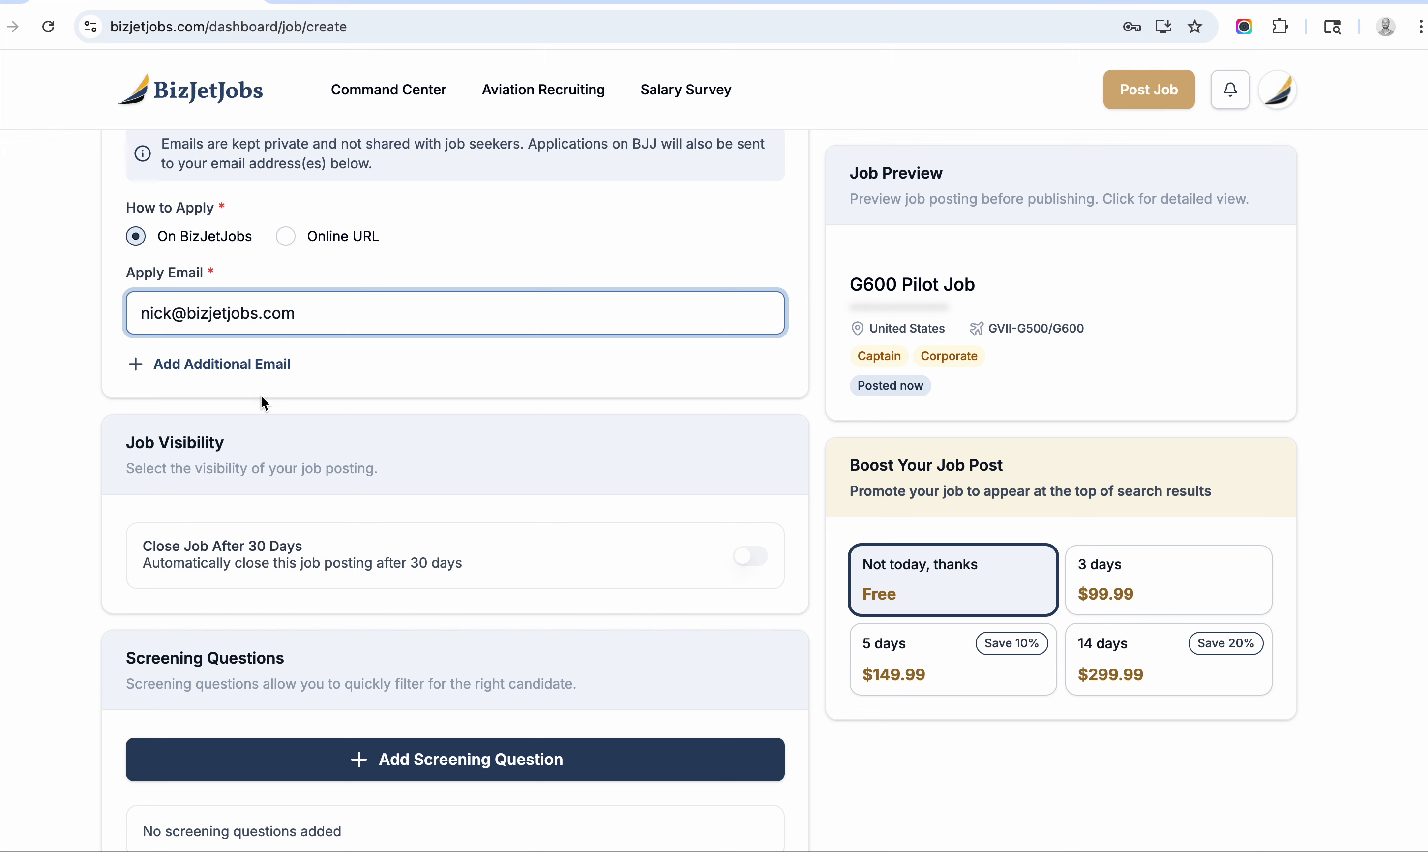
{"action": "scroll", "coordinate": [261, 396], "scroll_direction": "down", "scroll_amount": 3}
{"action": "scroll", "coordinate": [522, 631], "scroll_direction": "down", "scroll_amount": 2}
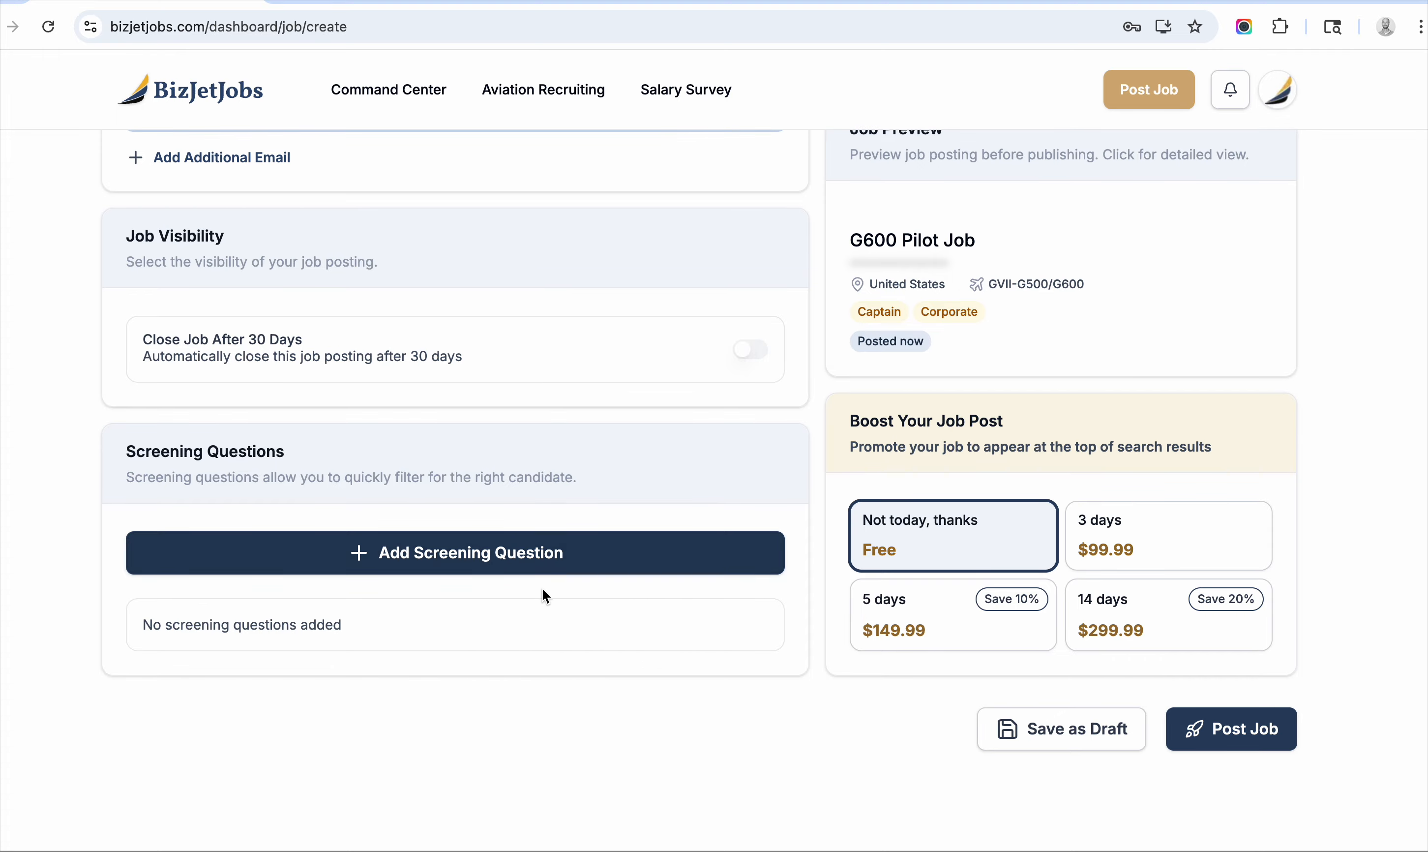
{"action": "scroll", "coordinate": [561, 579], "scroll_direction": "down", "scroll_amount": 2}
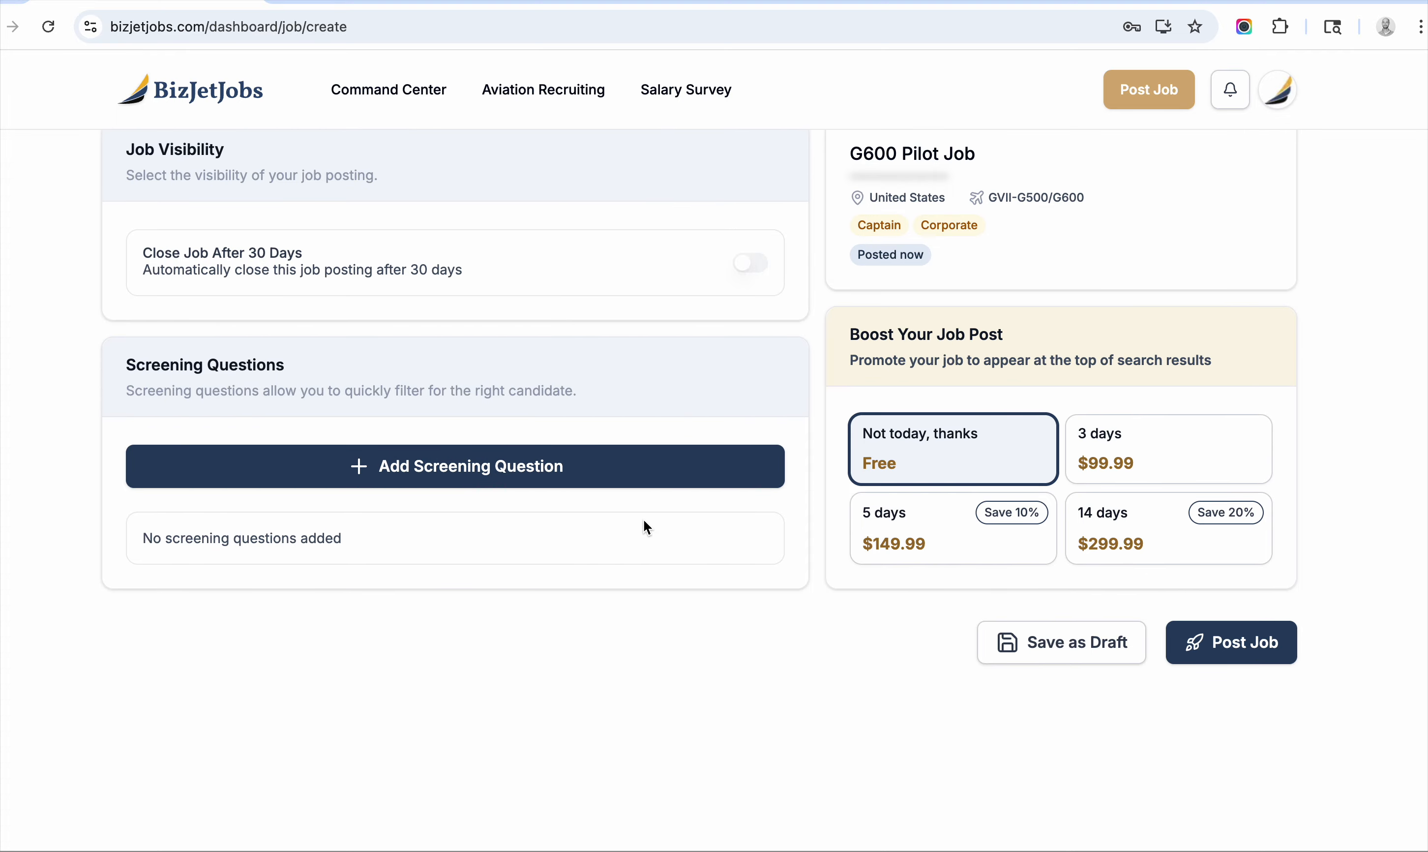
{"action": "left_click", "coordinate": [1236, 651]}
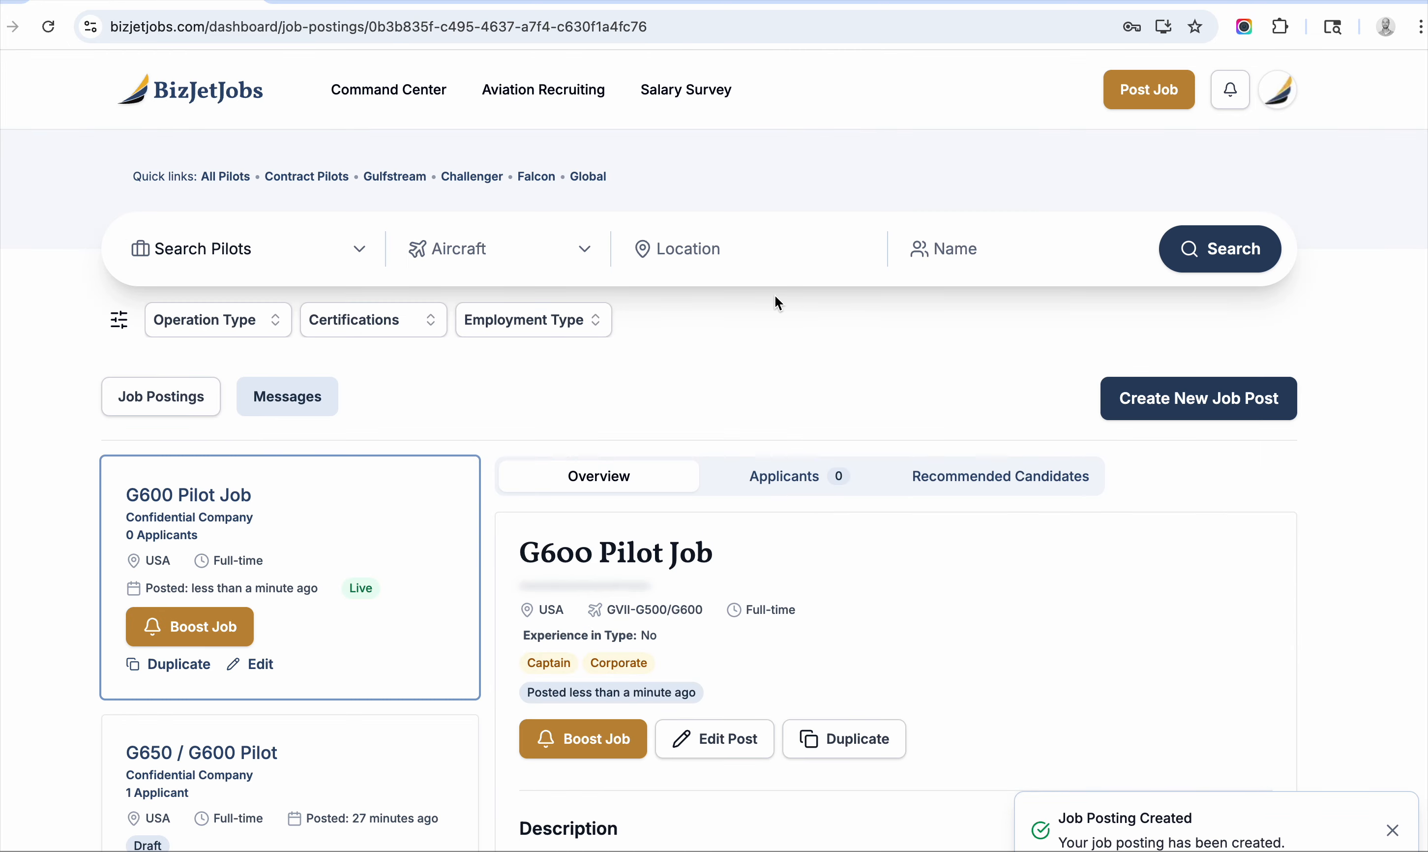
Log out of the employer account and go to the login page.
{"action": "left_click", "coordinate": [1281, 93]}
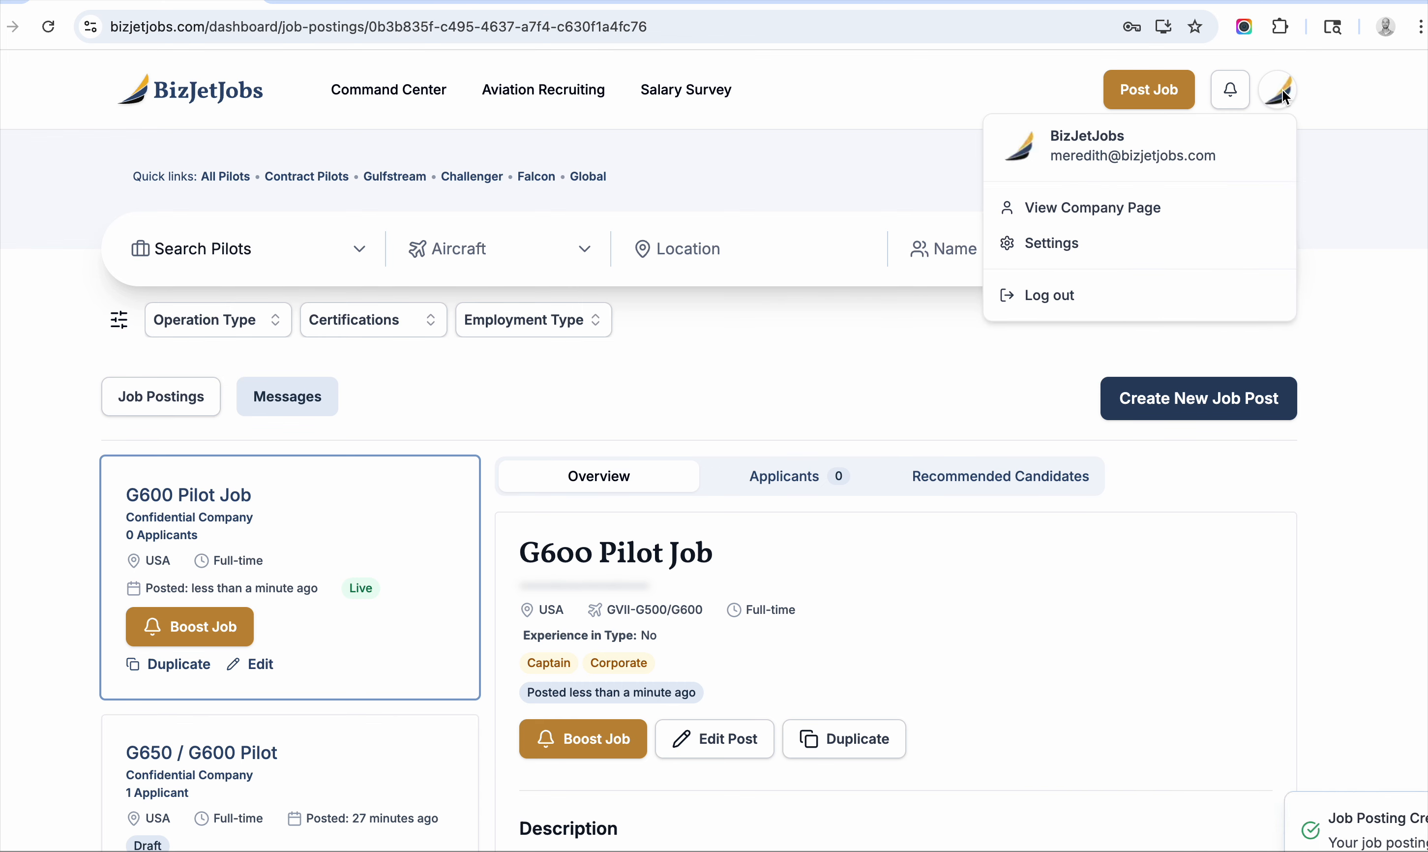
{"action": "left_click", "coordinate": [1100, 292]}
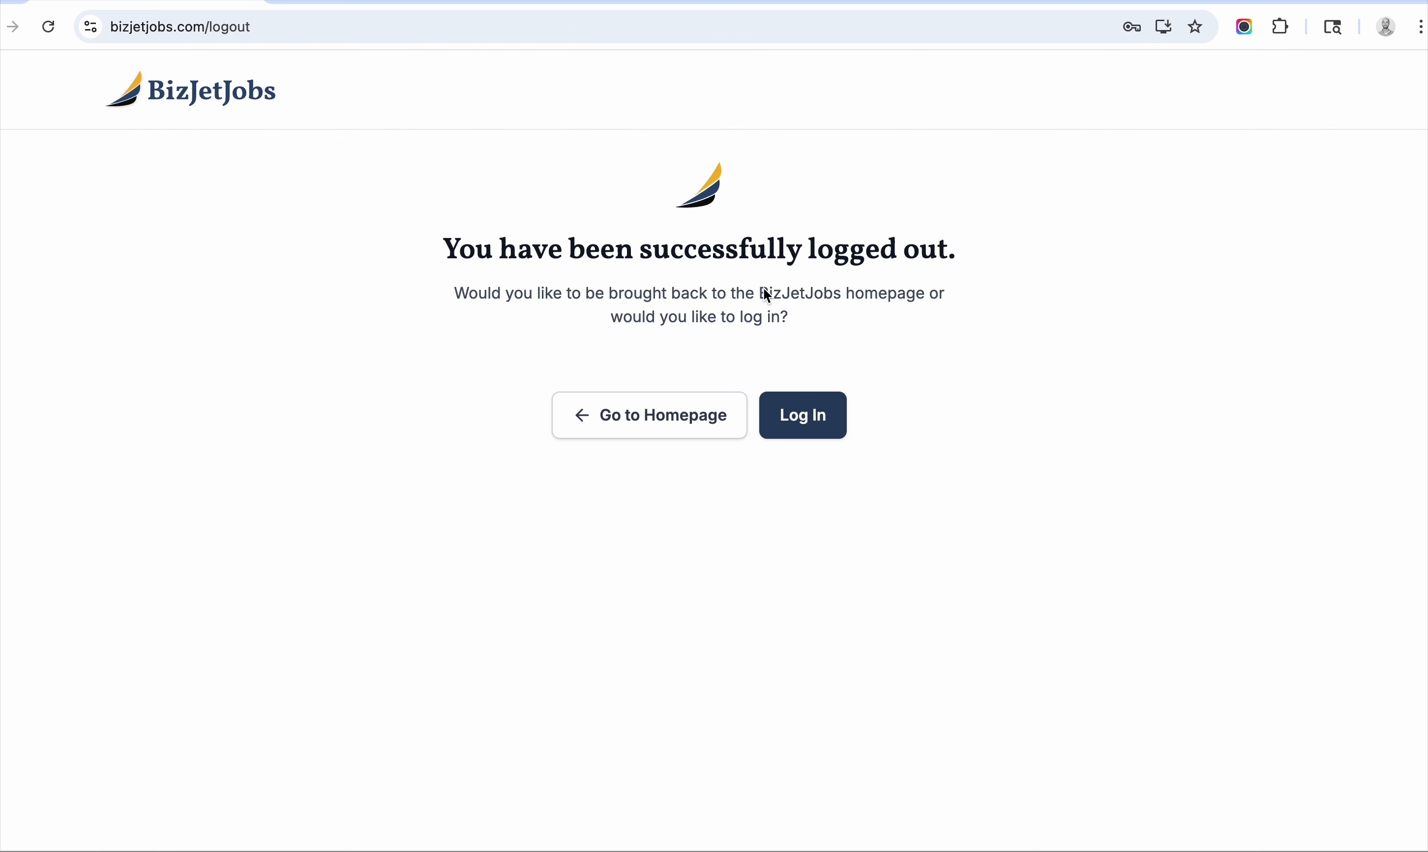
{"action": "left_click", "coordinate": [806, 415]}
Sign in with the pilot account's e-mail and password.
{"action": "triple_click", "coordinate": [663, 398]}
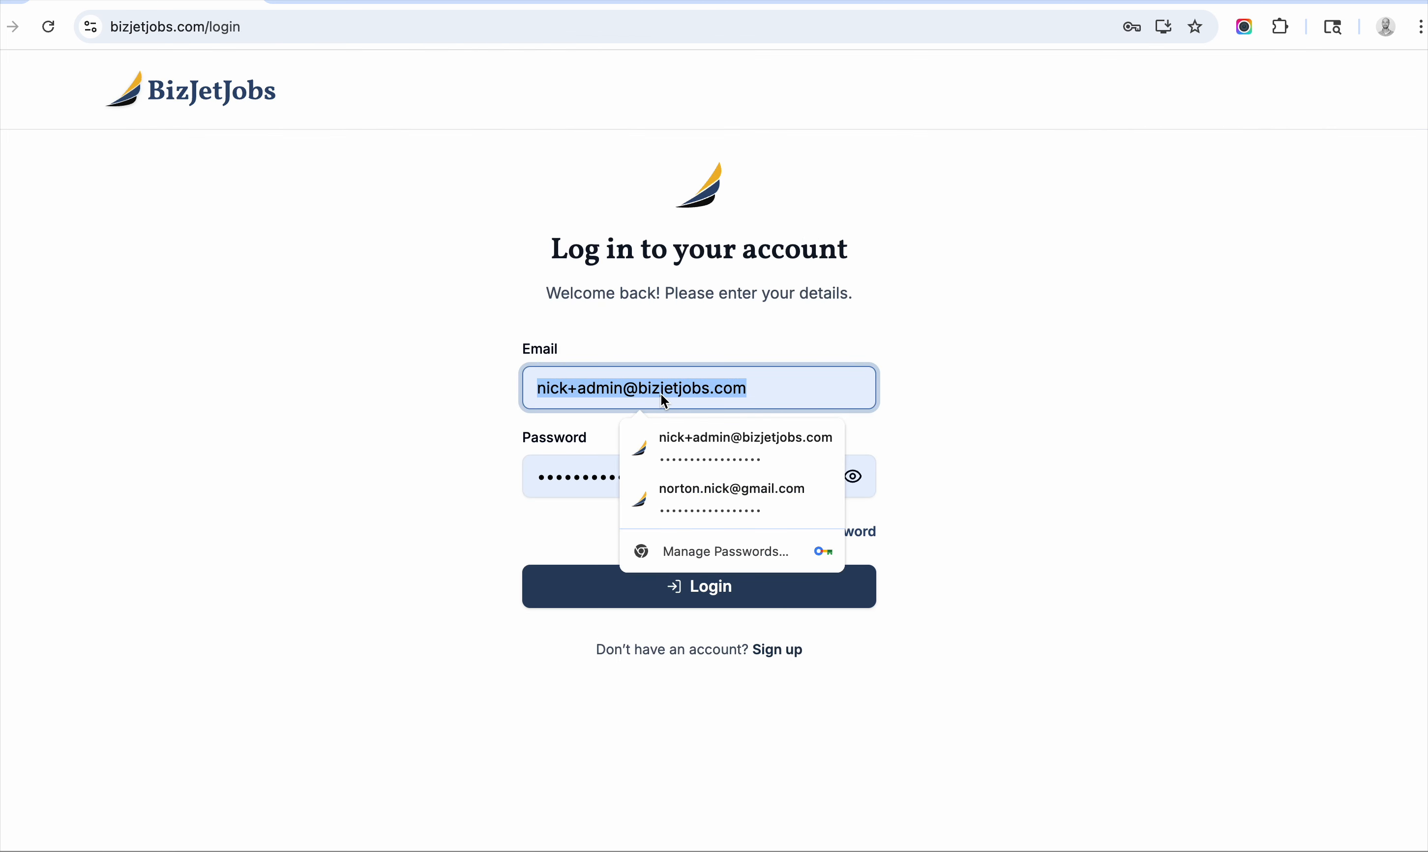
{"action": "left_click", "coordinate": [708, 427]}
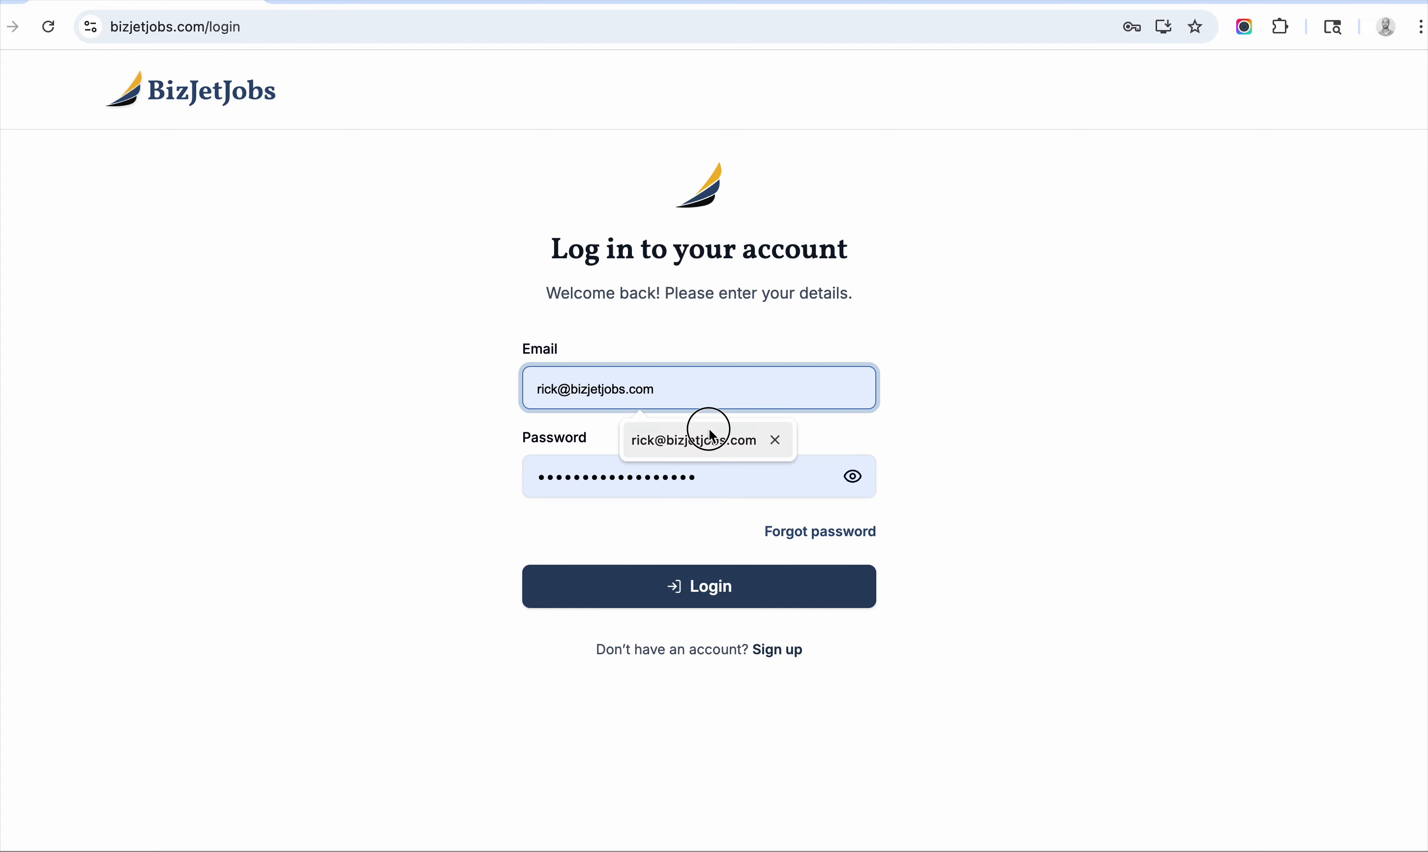
{"action": "double_click", "coordinate": [717, 476]}
{"action": "type", "text": "••••••••"}
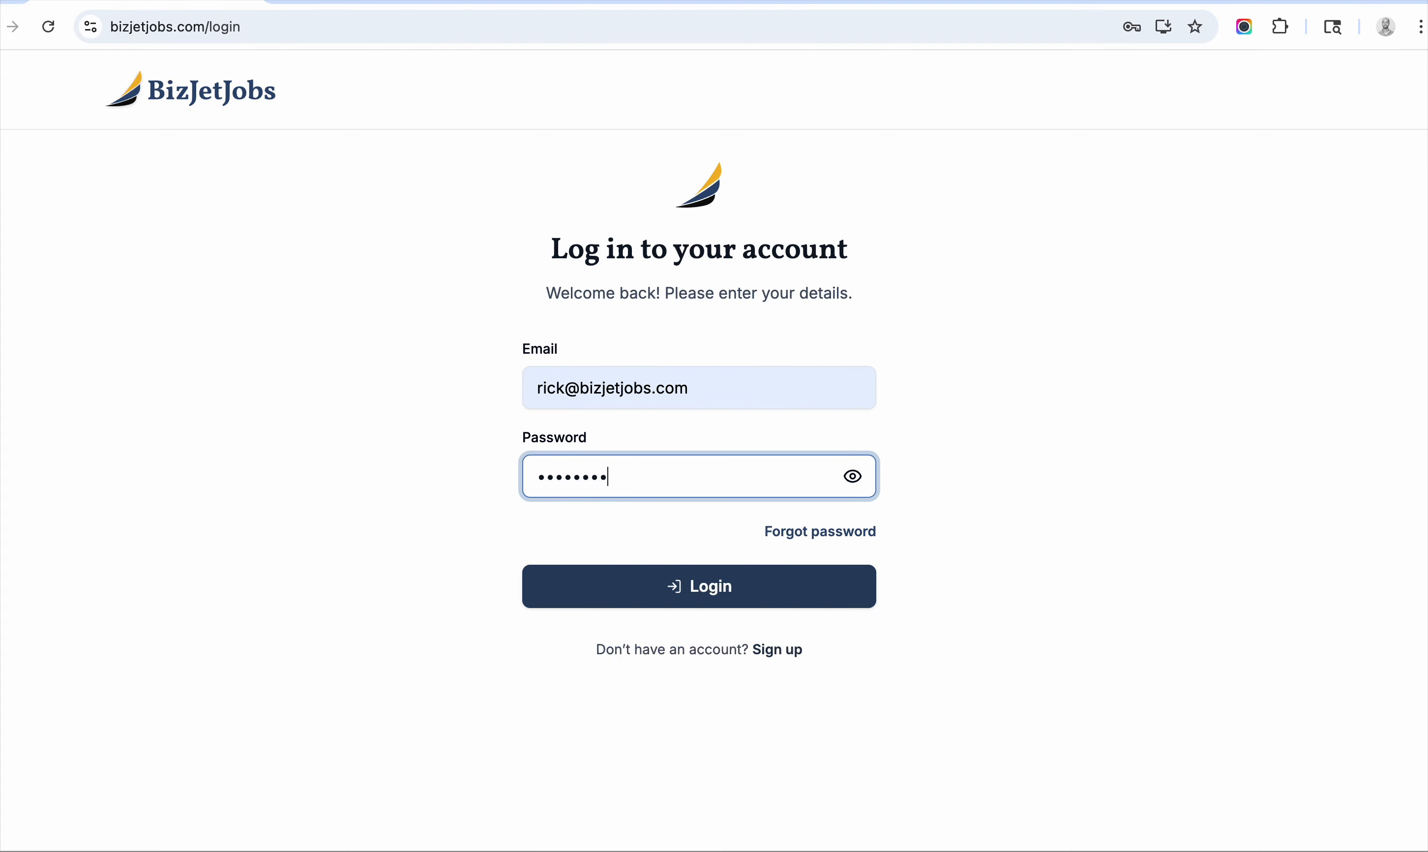
{"action": "type", "text": "••"}
{"action": "left_click", "coordinate": [574, 594]}
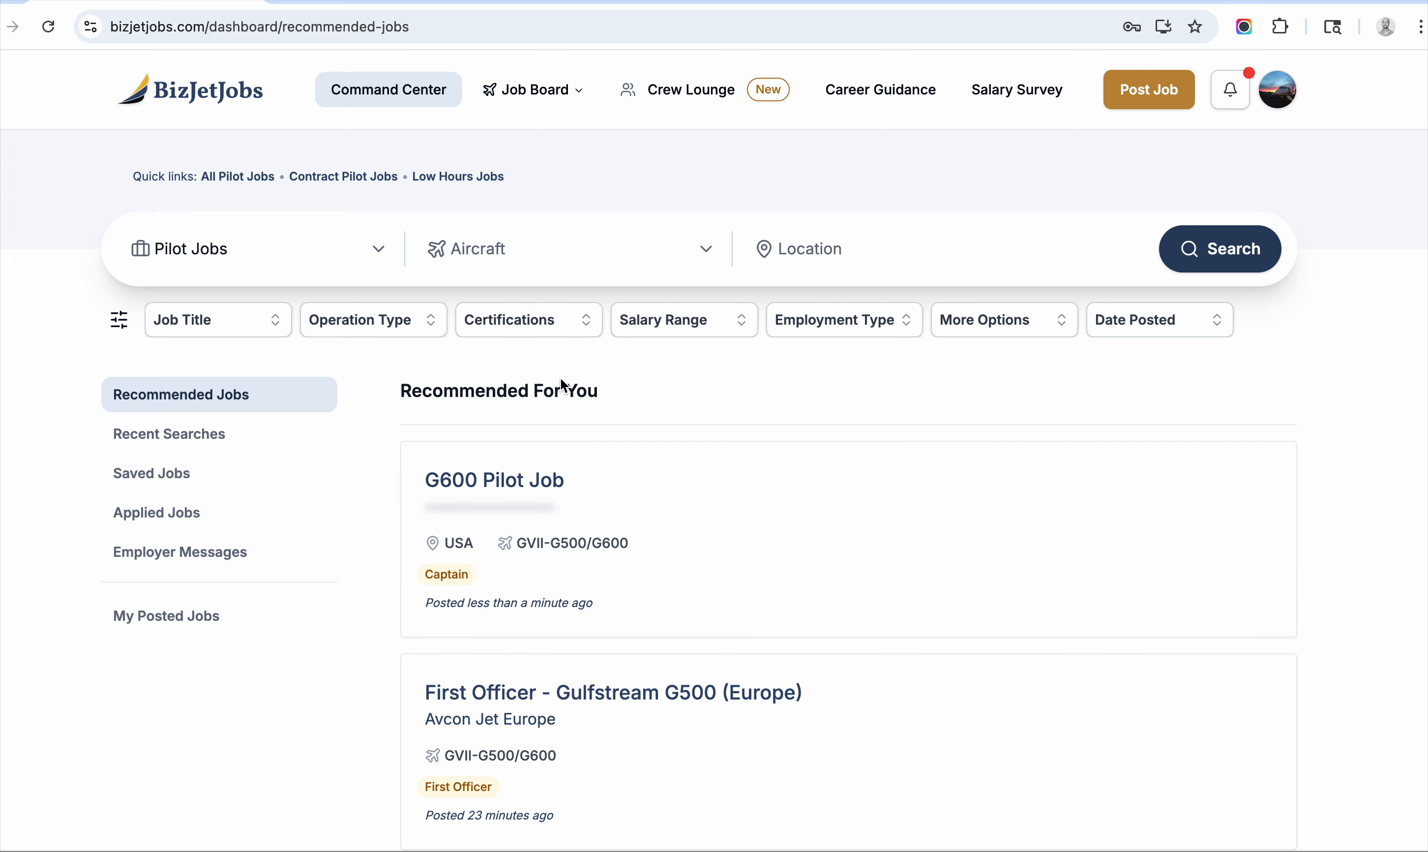
Open G600 Pilot Job from recommended jobs and review its description, Part 91 Only and aircraft.
{"action": "scroll", "coordinate": [558, 382], "scroll_direction": "down", "scroll_amount": 1}
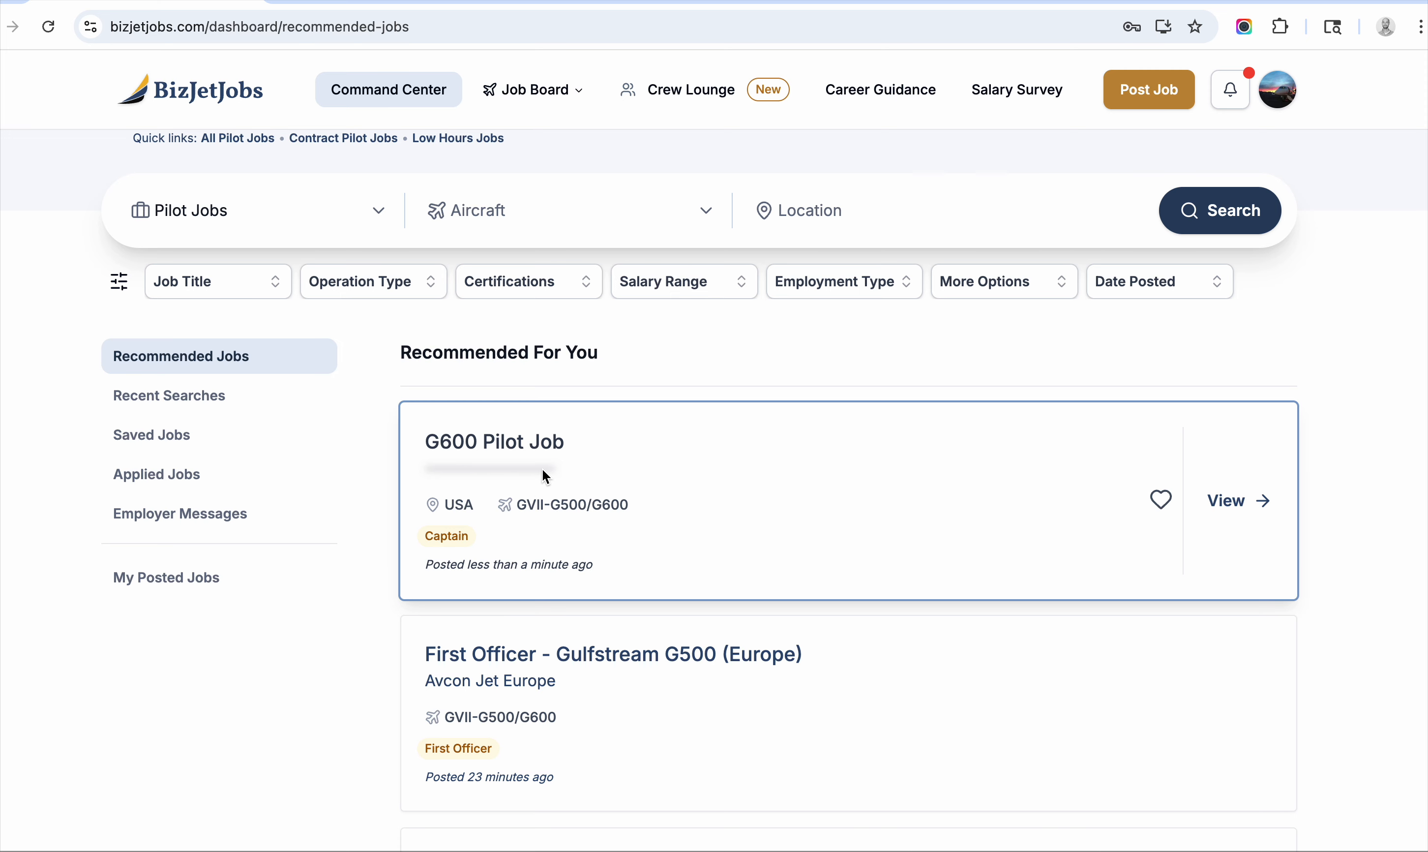
{"action": "scroll", "coordinate": [528, 482], "scroll_direction": "down", "scroll_amount": 1}
{"action": "scroll", "coordinate": [509, 498], "scroll_direction": "up", "scroll_amount": 1}
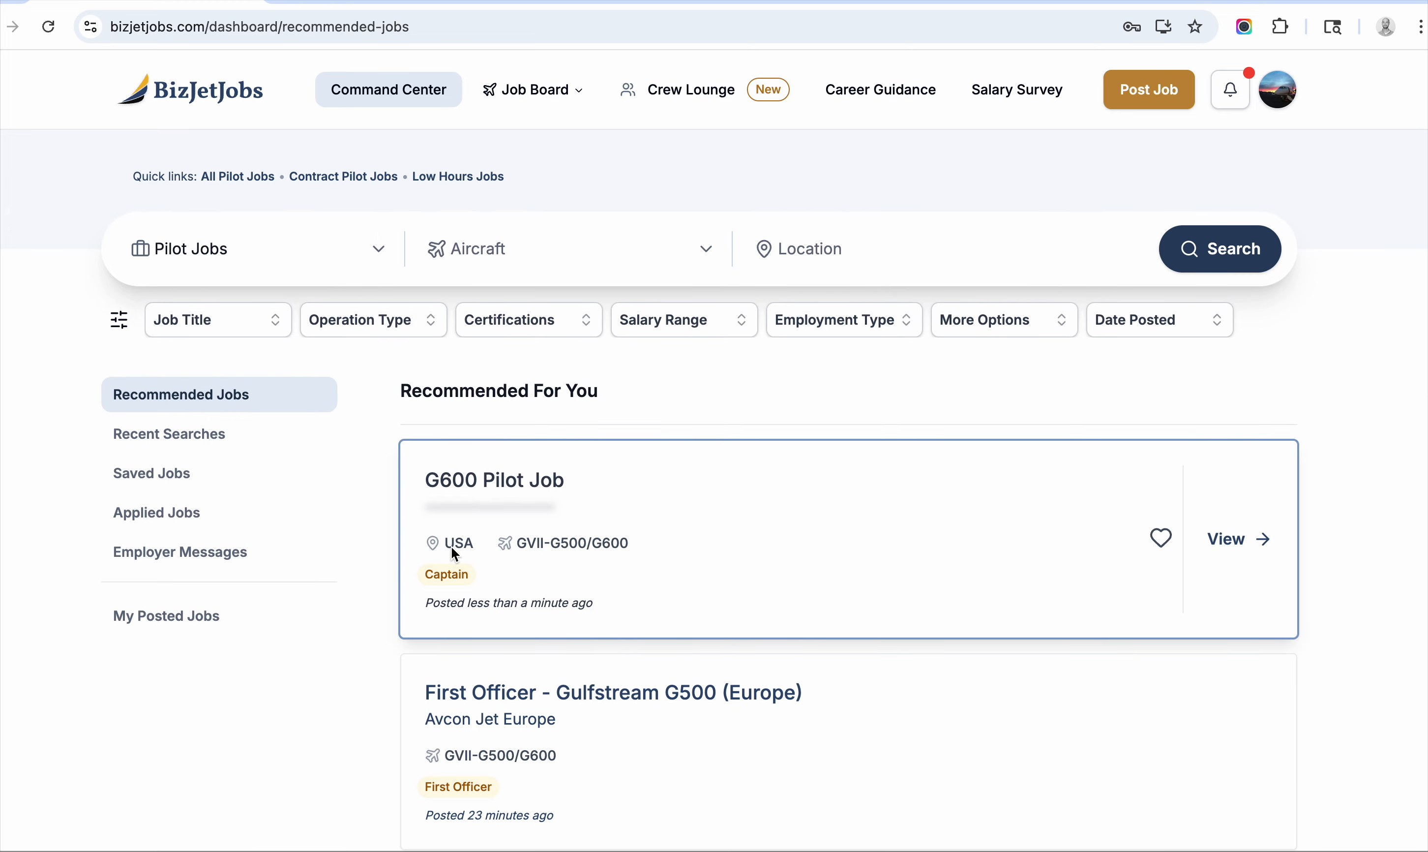
{"action": "left_click", "coordinate": [1222, 540]}
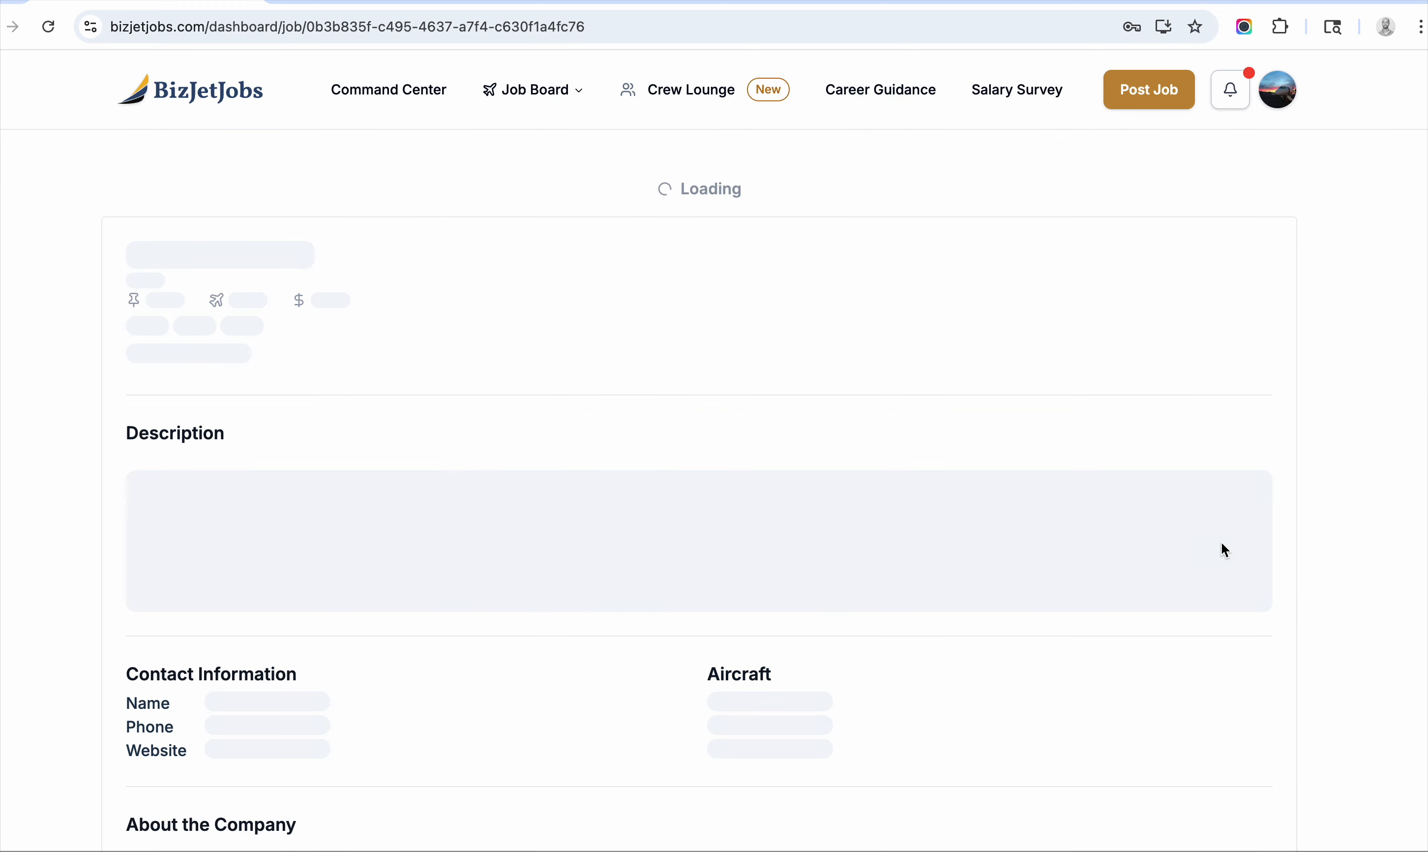
{"action": "scroll", "coordinate": [694, 380], "scroll_direction": "down", "scroll_amount": 5}
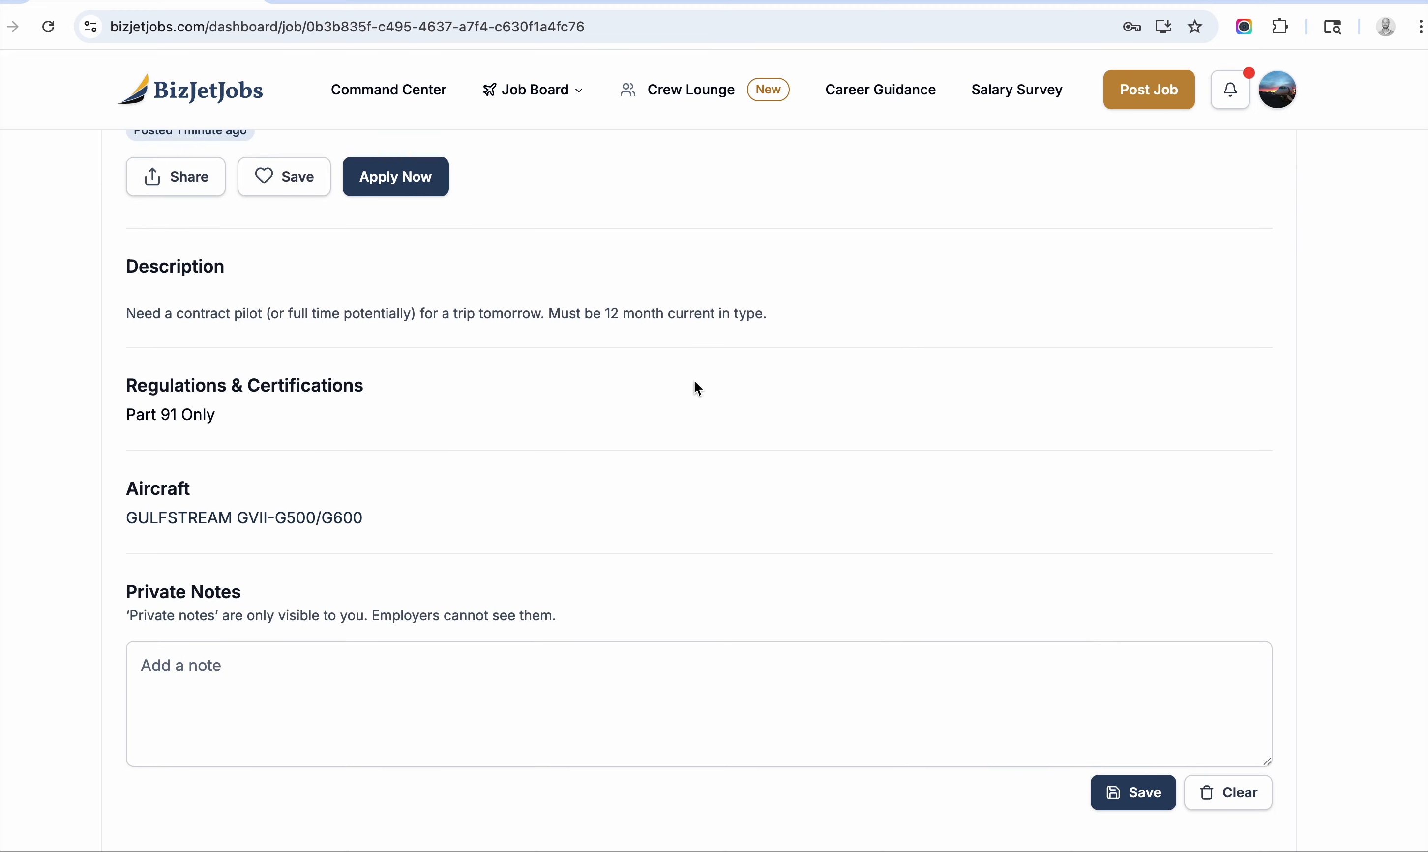
{"action": "scroll", "coordinate": [693, 380], "scroll_direction": "up", "scroll_amount": 2}
{"action": "scroll", "coordinate": [361, 600], "scroll_direction": "up", "scroll_amount": 3}
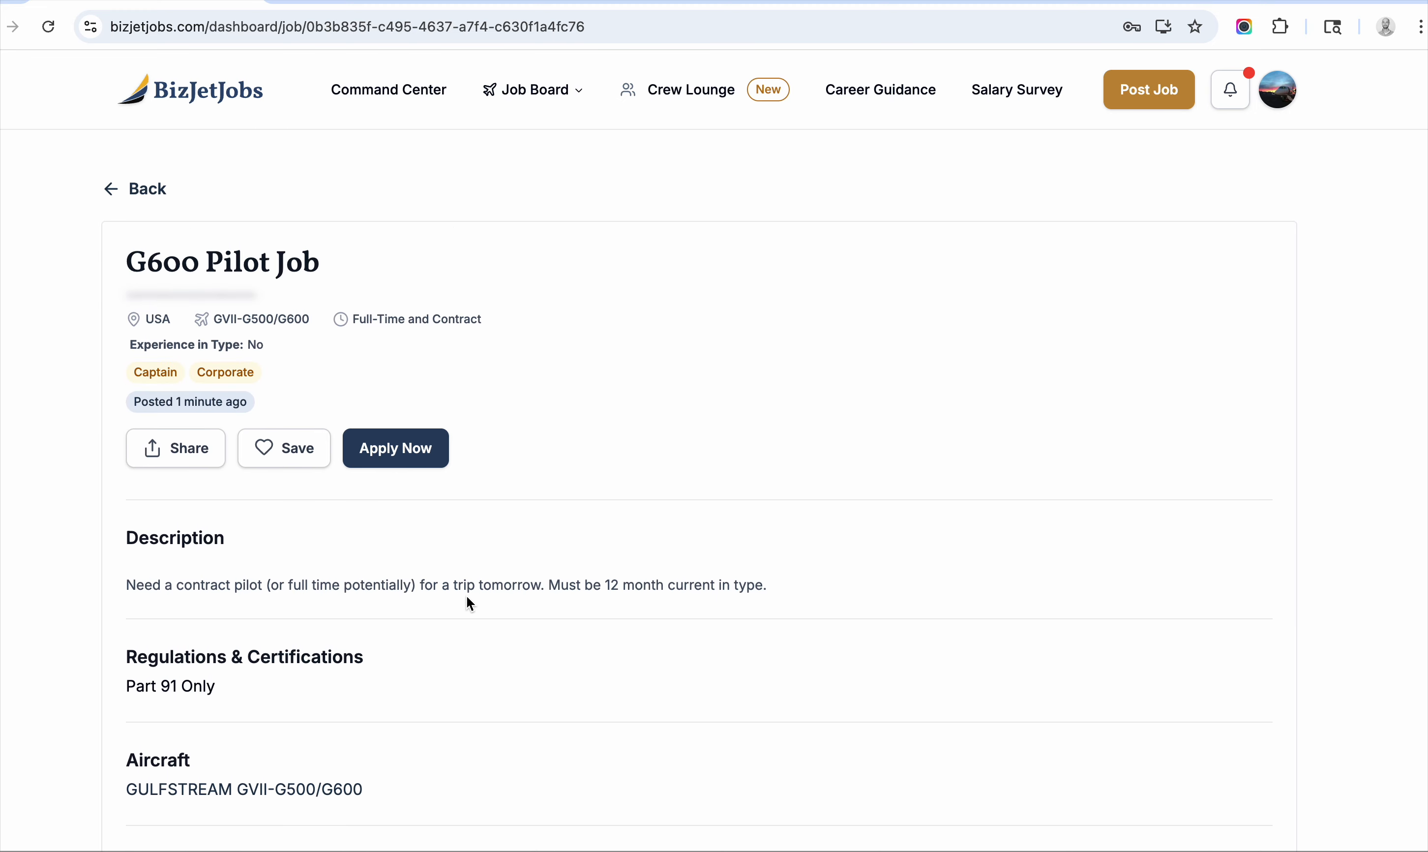
{"action": "scroll", "coordinate": [523, 562], "scroll_direction": "down", "scroll_amount": 3}
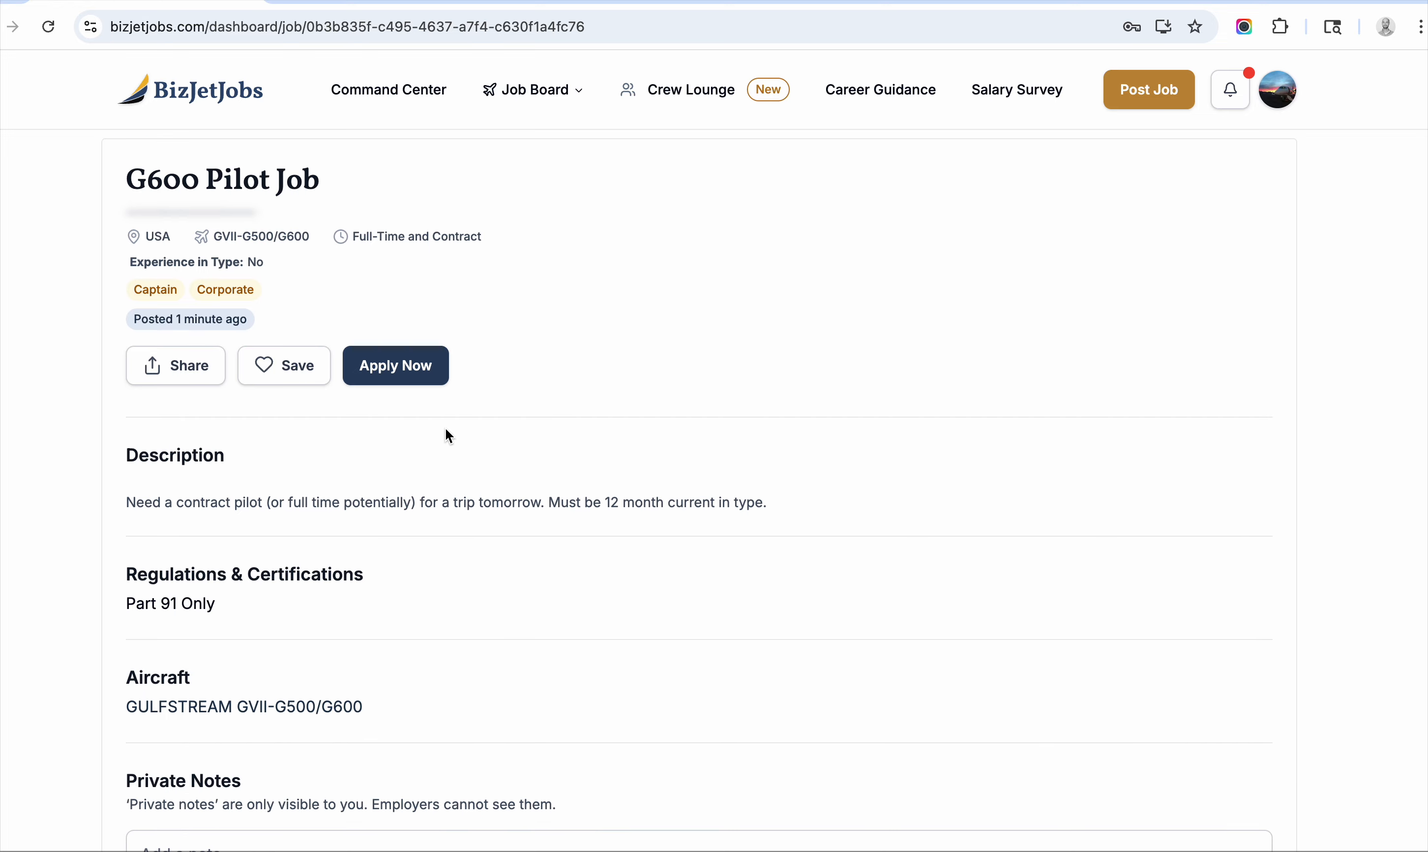
Start applying to G600 Pilot Job and attach the existing resume.
{"action": "left_click", "coordinate": [423, 374]}
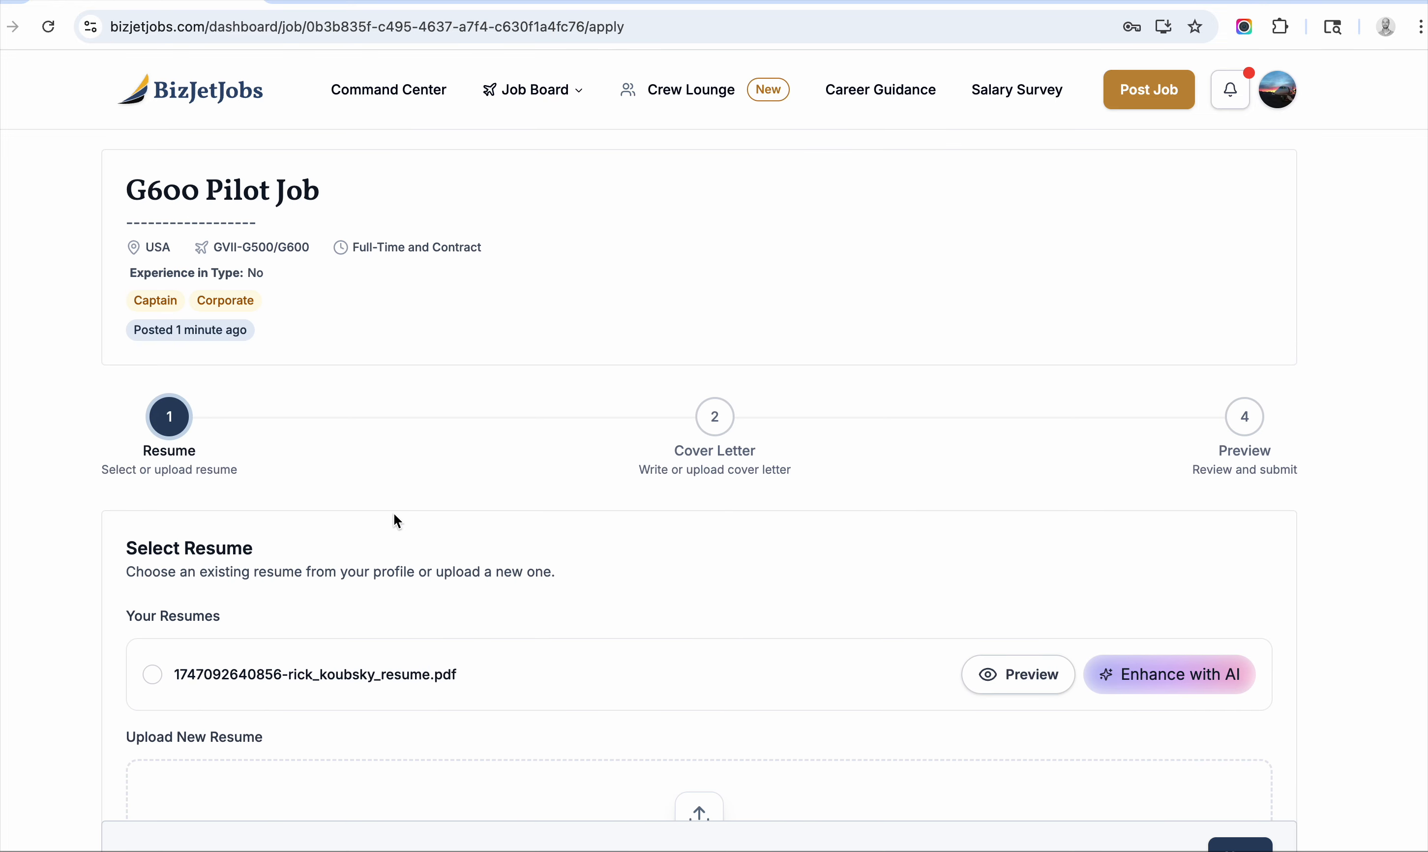
{"action": "scroll", "coordinate": [385, 520], "scroll_direction": "down", "scroll_amount": 2}
{"action": "left_click", "coordinate": [153, 578]}
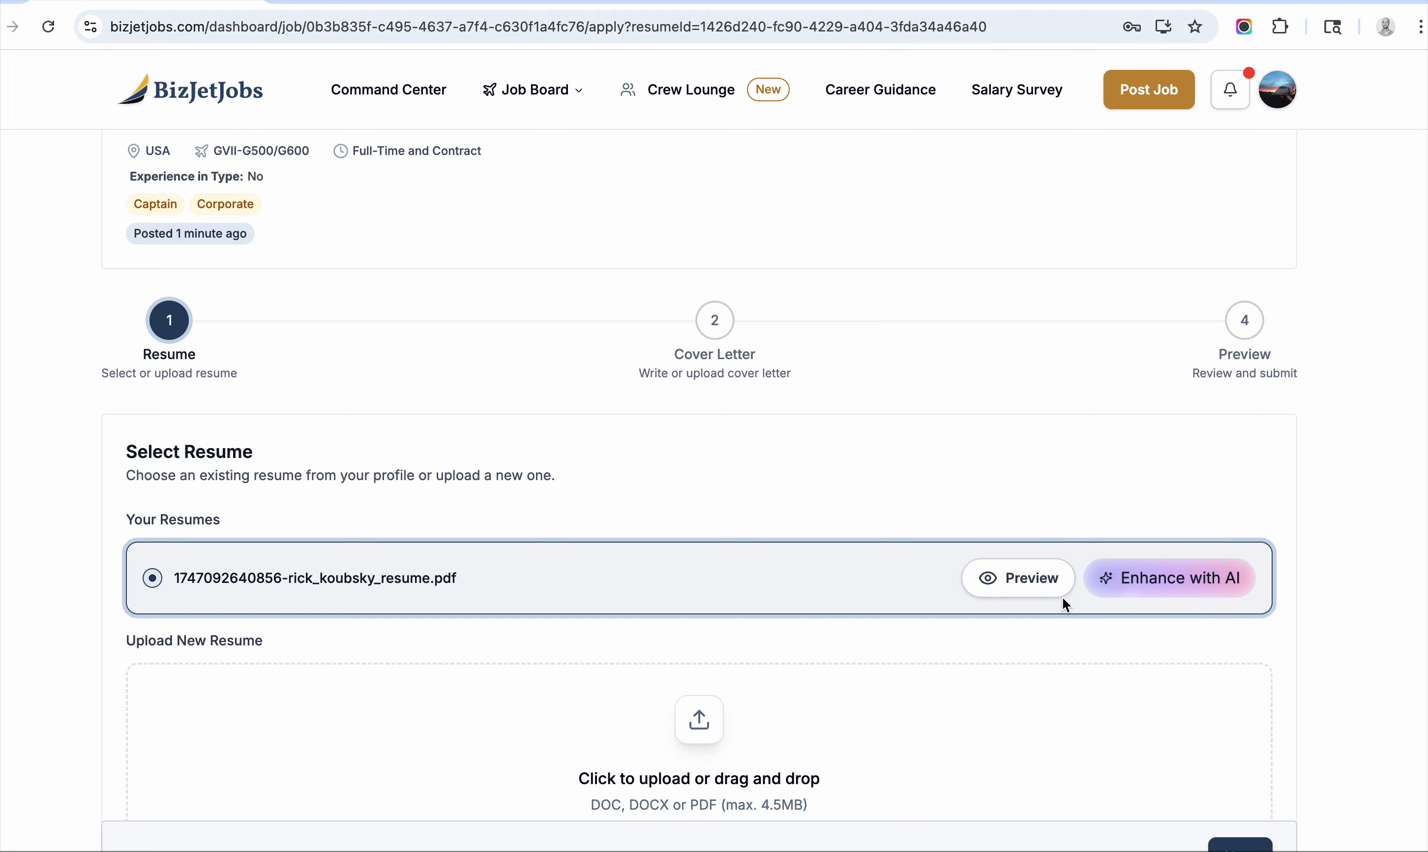
{"action": "scroll", "coordinate": [1194, 472], "scroll_direction": "down", "scroll_amount": 5}
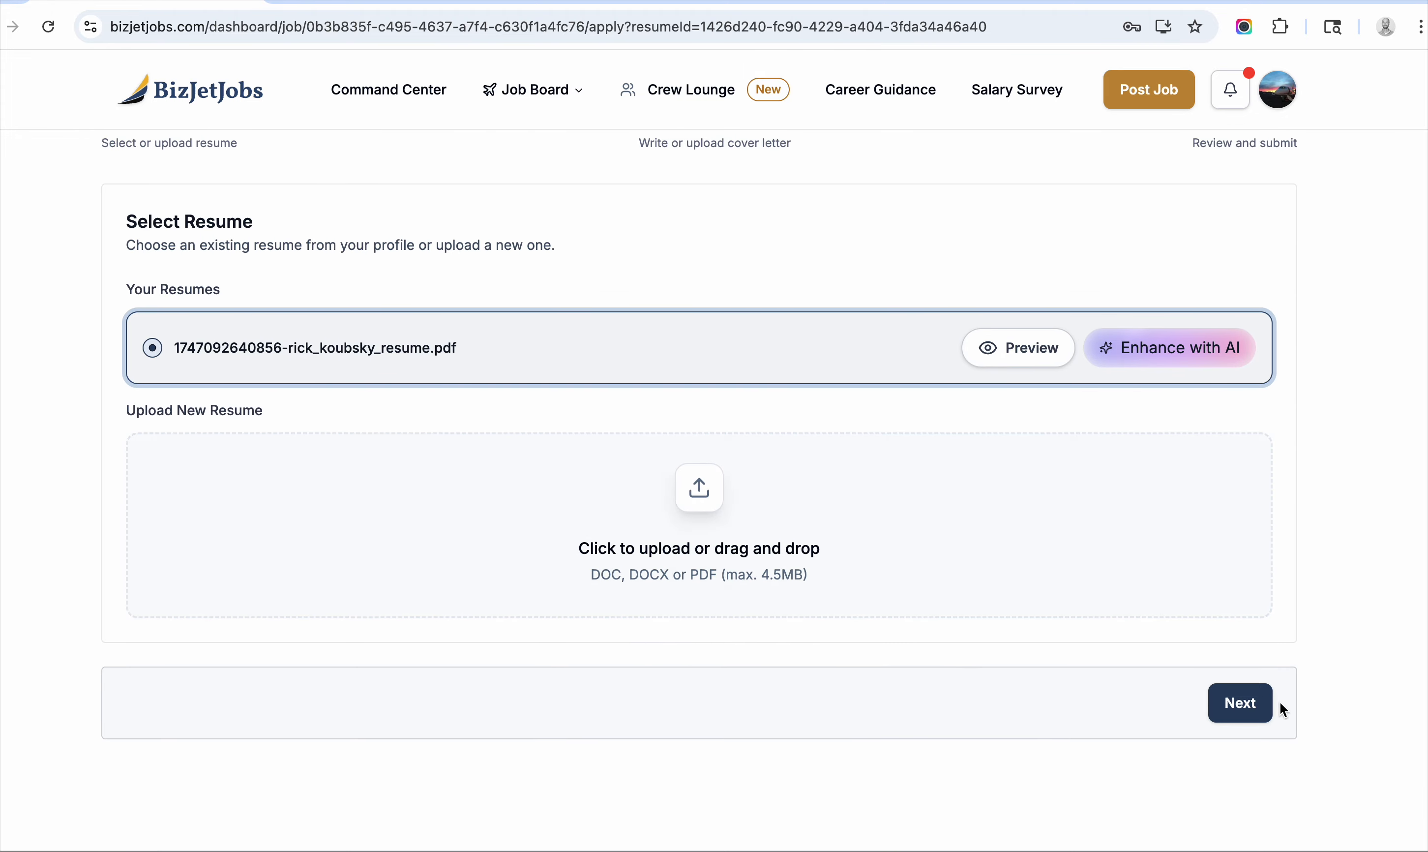
{"action": "left_click", "coordinate": [1254, 704]}
Write 'cover letter' as the cover letter and continue to the review step.
{"action": "left_click", "coordinate": [409, 425]}
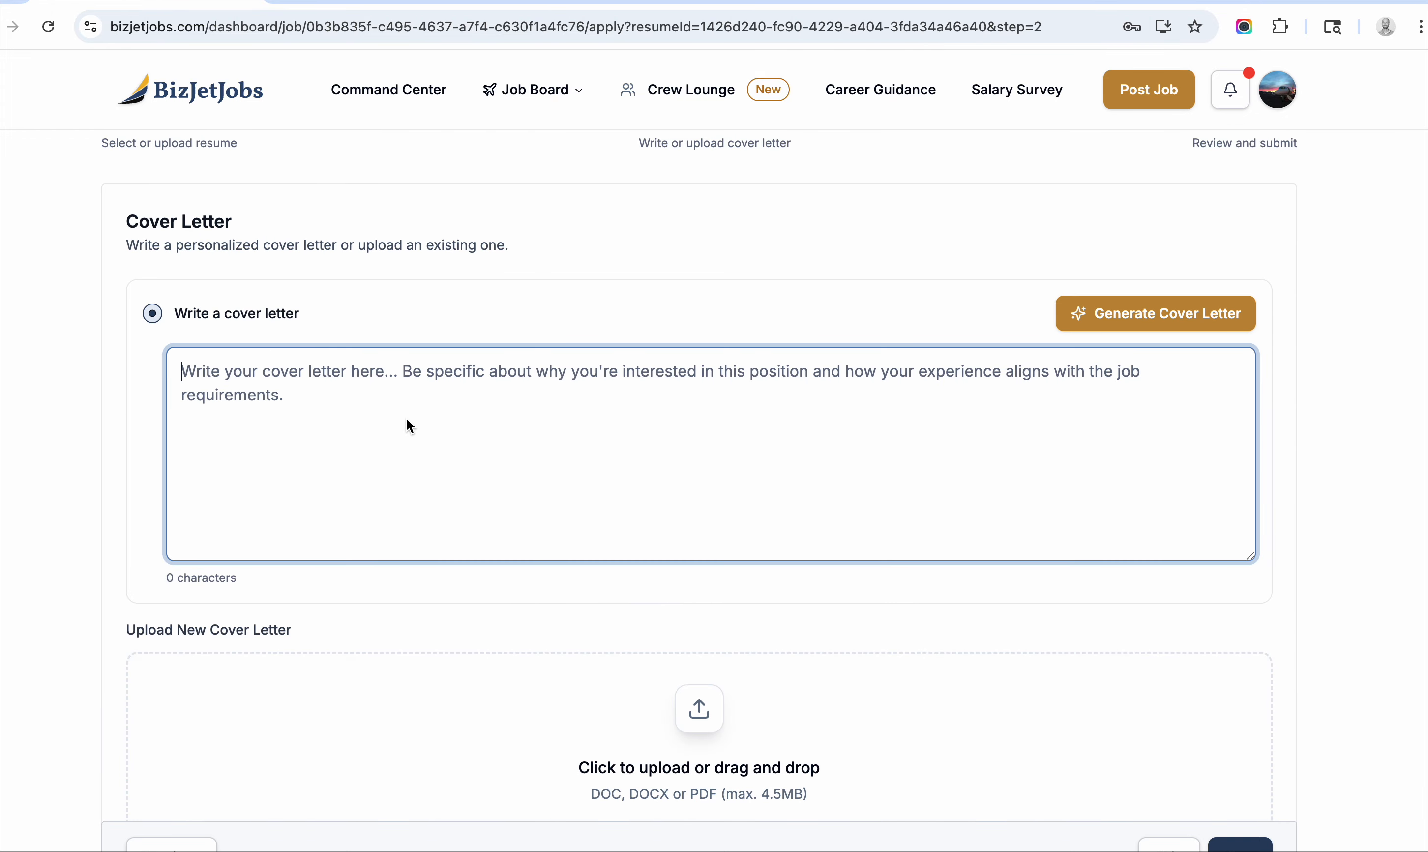
{"action": "type", "text": "cover letter"}
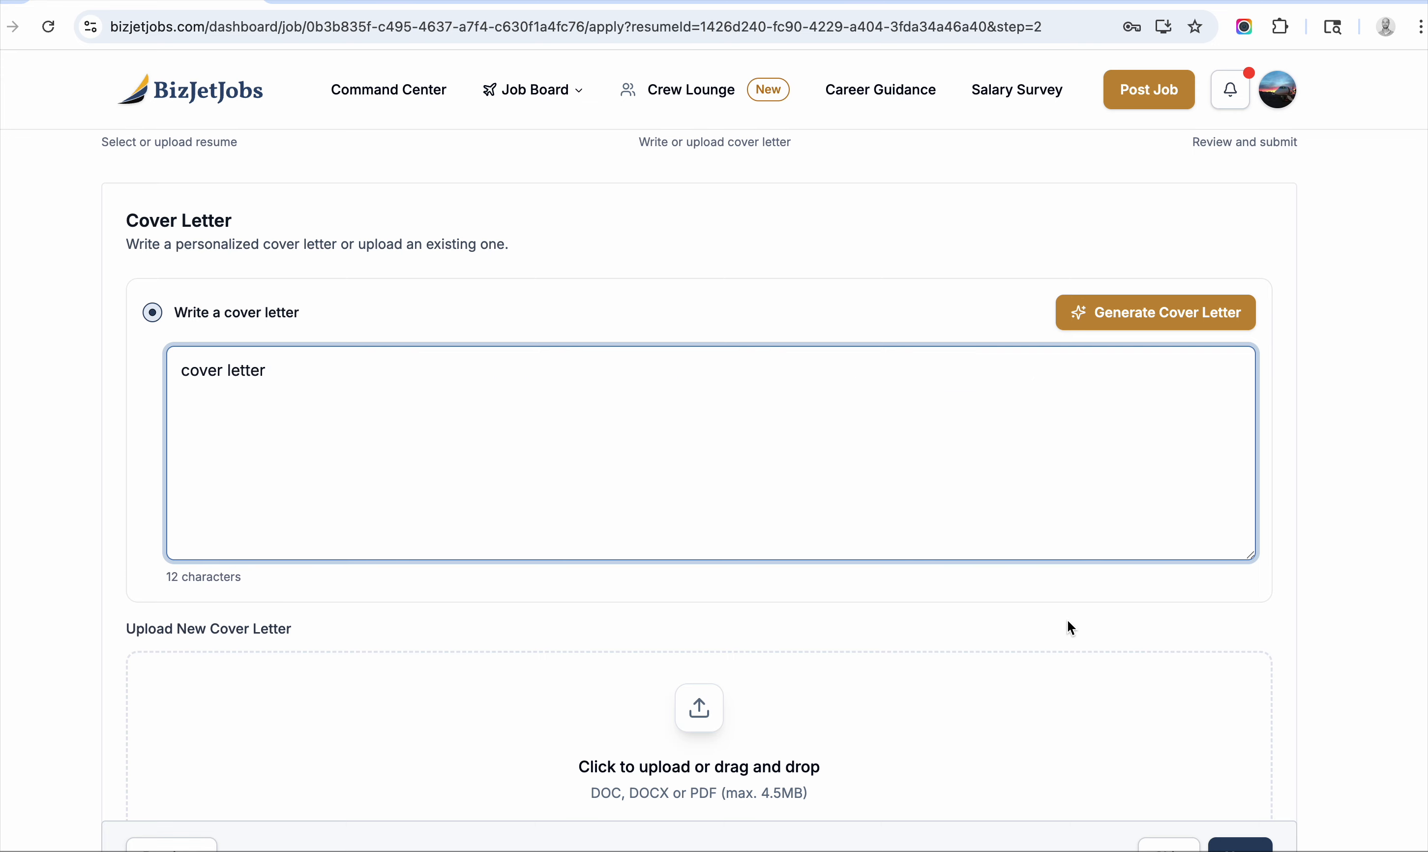
{"action": "scroll", "coordinate": [1068, 625], "scroll_direction": "down", "scroll_amount": 2}
{"action": "left_click", "coordinate": [1240, 804]}
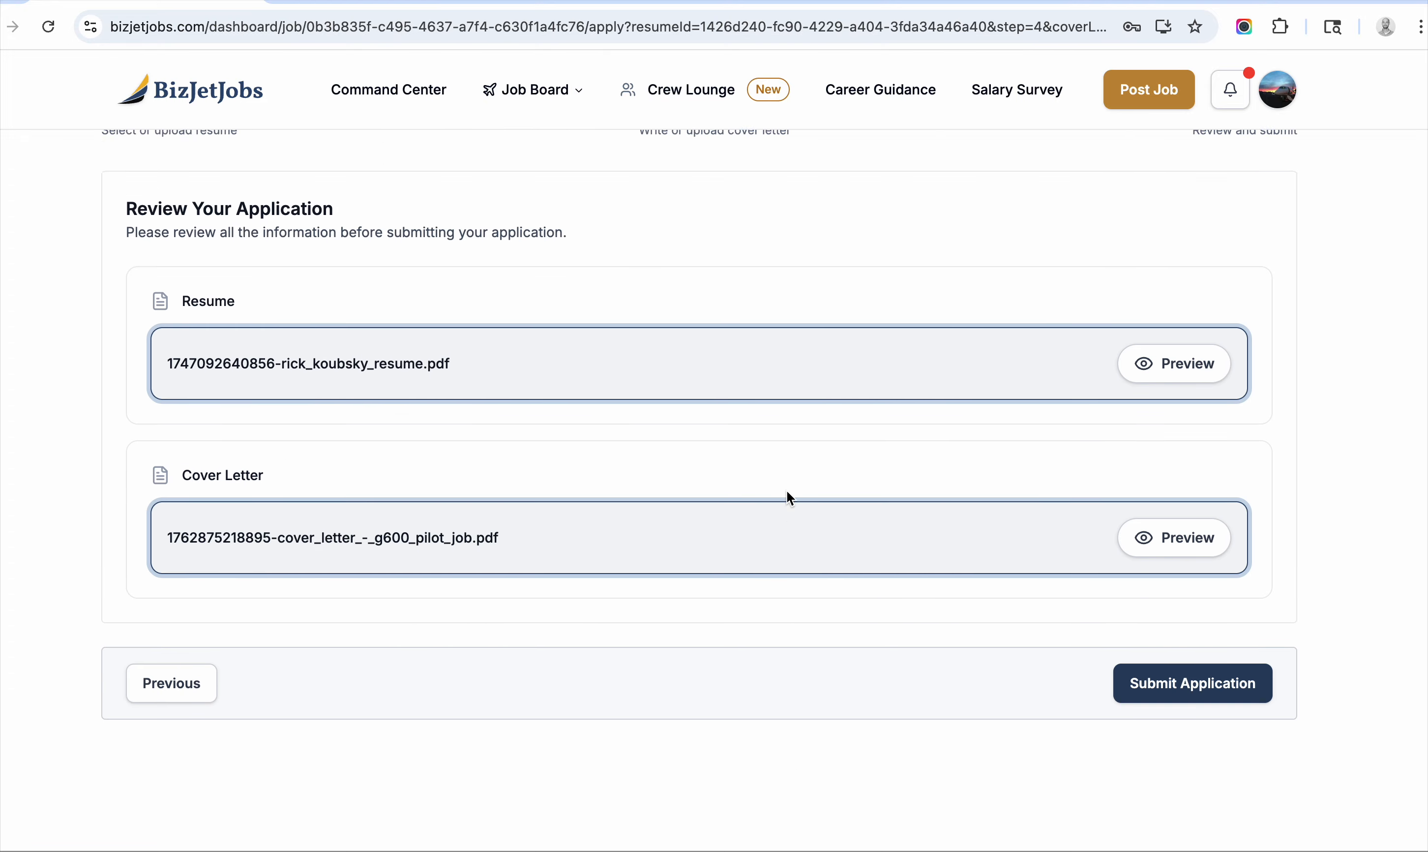
{"action": "scroll", "coordinate": [786, 491], "scroll_direction": "up", "scroll_amount": 3}
{"action": "scroll", "coordinate": [1047, 653], "scroll_direction": "down", "scroll_amount": 2}
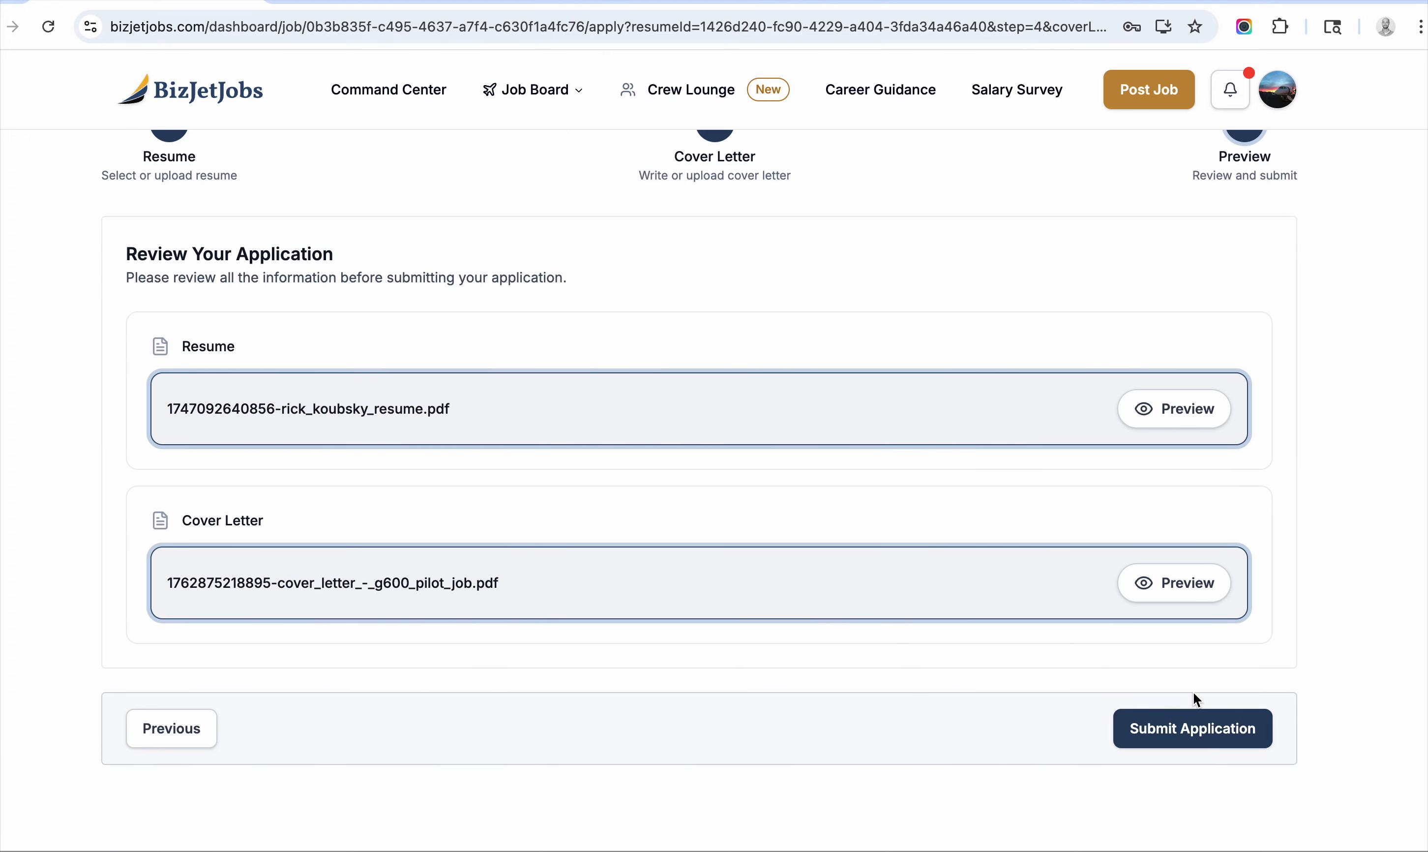
{"action": "scroll", "coordinate": [1224, 685], "scroll_direction": "up", "scroll_amount": 3}
{"action": "scroll", "coordinate": [1224, 682], "scroll_direction": "down", "scroll_amount": 3}
Submit the application and confirm the job page shows Applied less than a minute ago.
{"action": "left_click", "coordinate": [1217, 704]}
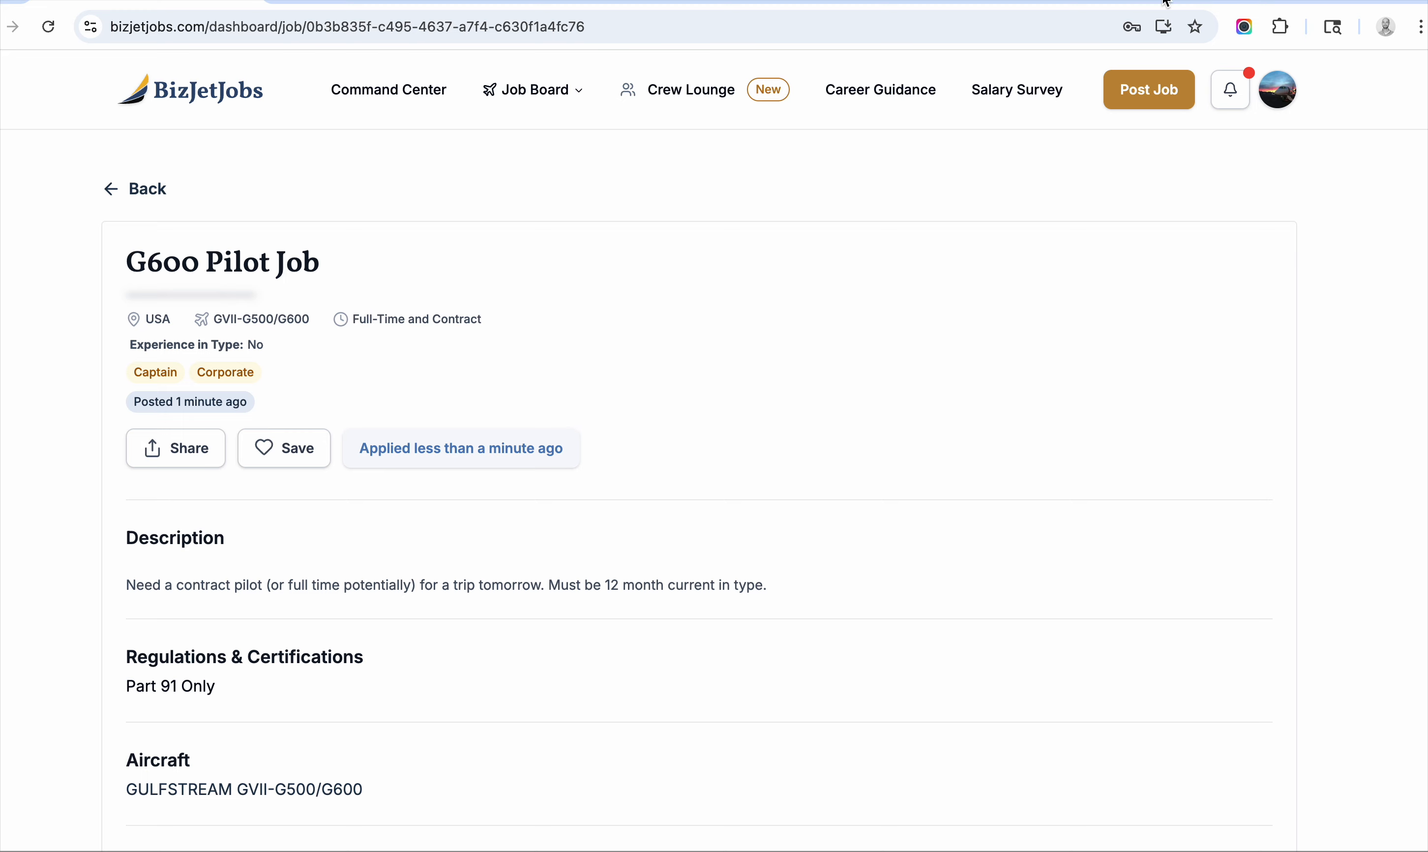
{"action": "scroll", "coordinate": [1048, 230], "scroll_direction": "down", "scroll_amount": 3}
{"action": "scroll", "coordinate": [1048, 231], "scroll_direction": "up", "scroll_amount": 3}
{"action": "scroll", "coordinate": [1055, 260], "scroll_direction": "down", "scroll_amount": 2}
{"action": "scroll", "coordinate": [1056, 260], "scroll_direction": "down", "scroll_amount": 1}
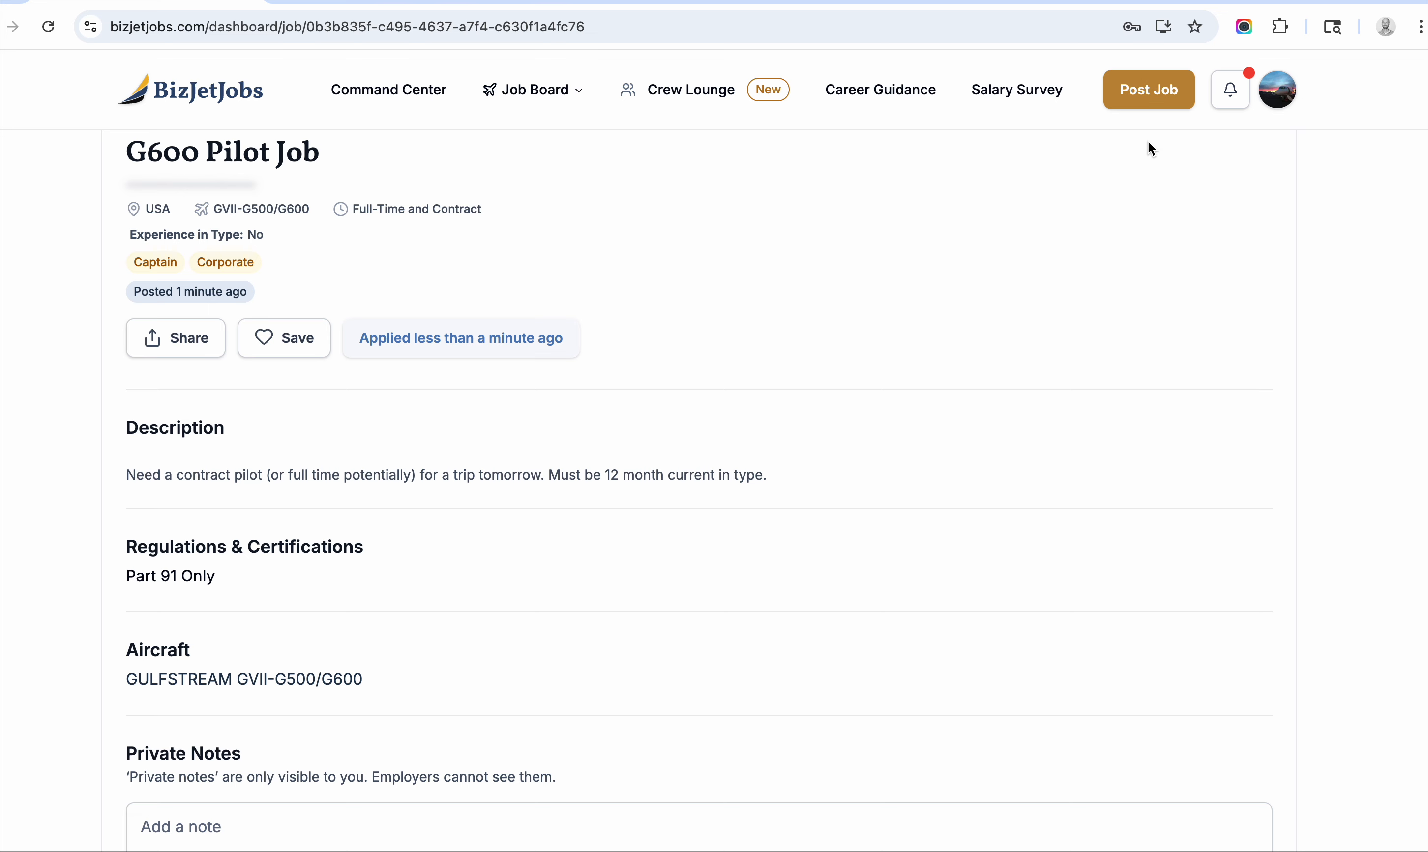
{"action": "scroll", "coordinate": [1148, 144], "scroll_direction": "up", "scroll_amount": 4}
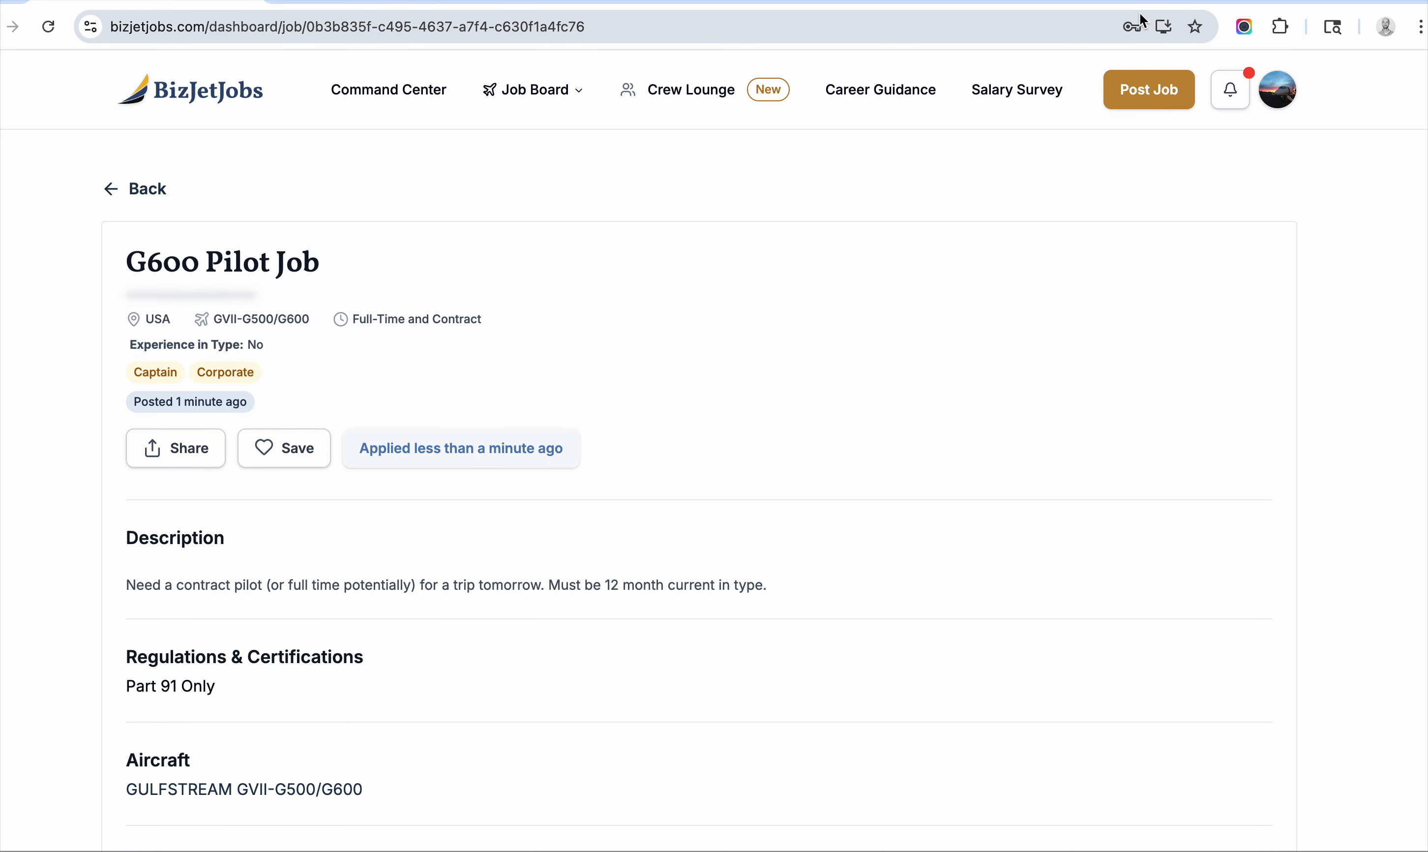